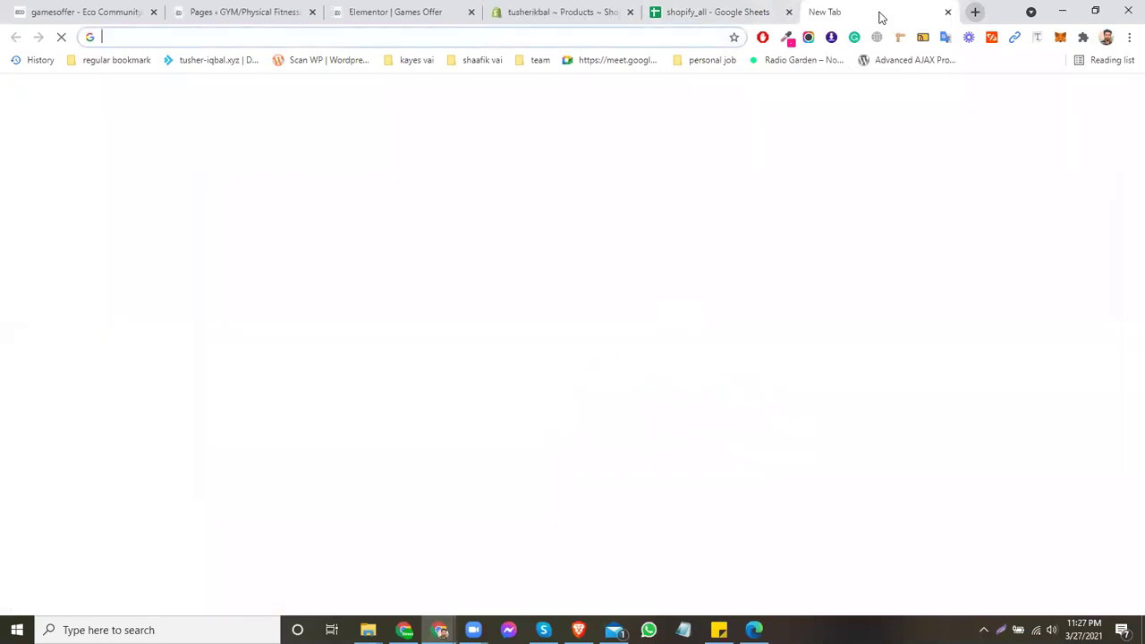
Search AliExpress for "nose pin for women" and open the first result, the boxed ball-end nose studs.
key("Return")
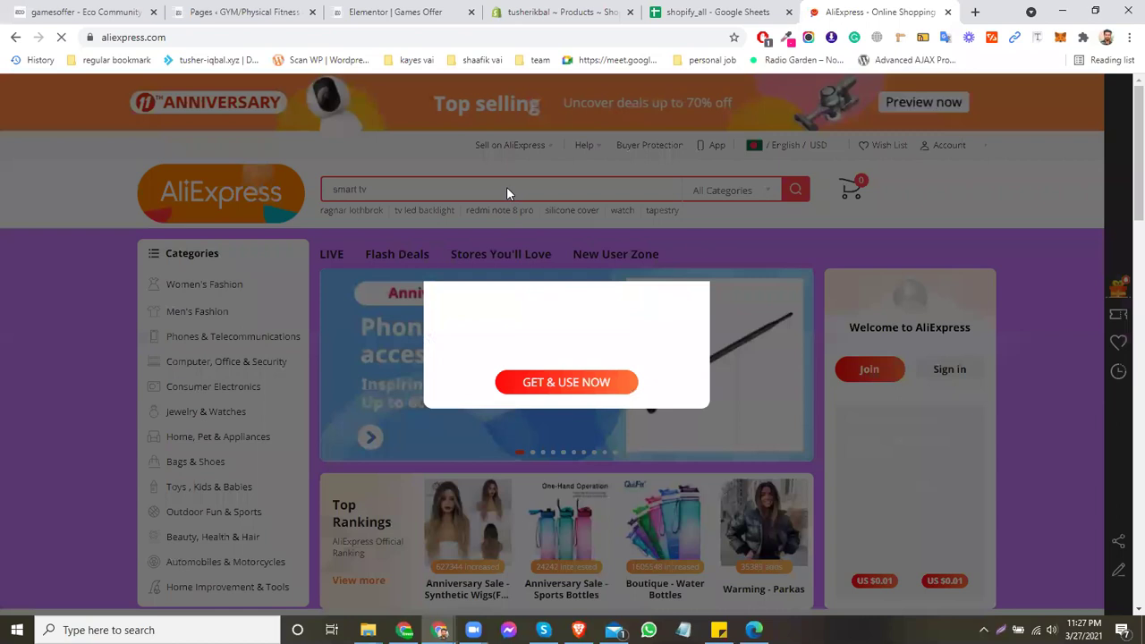
left_click(690, 261)
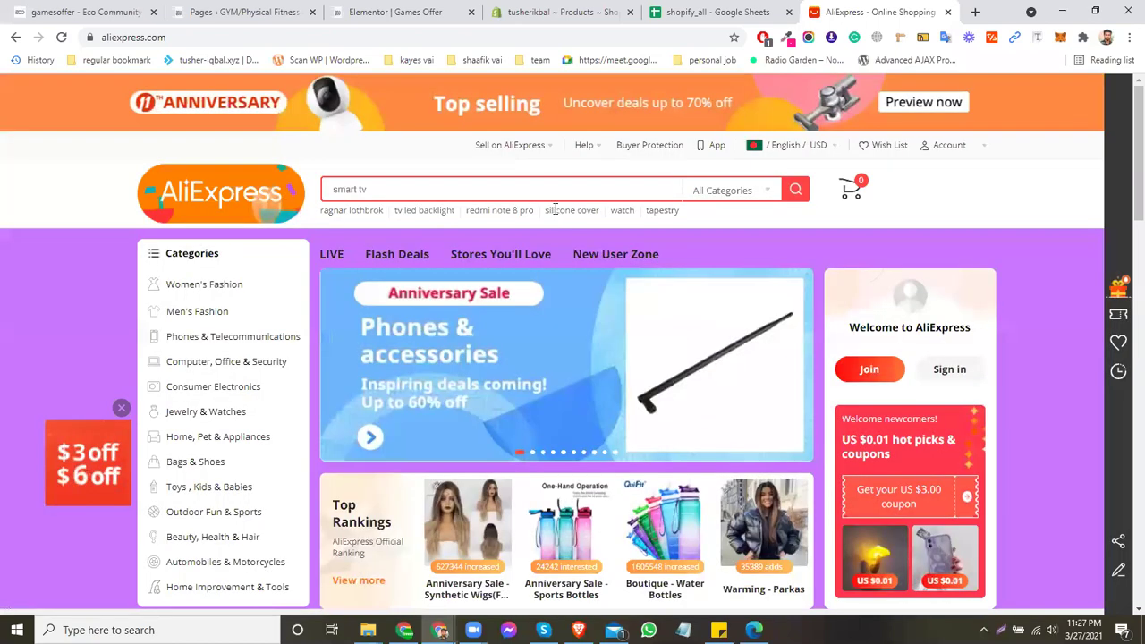
left_click(550, 189)
type("nose pin")
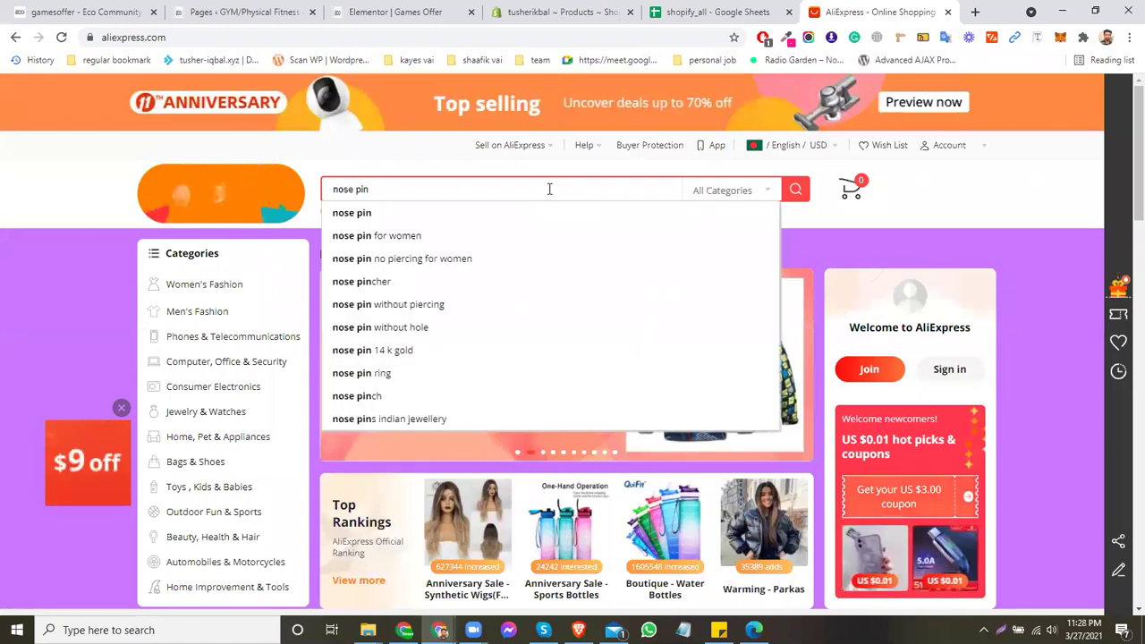
key("Down")
key("Down")
key("Return")
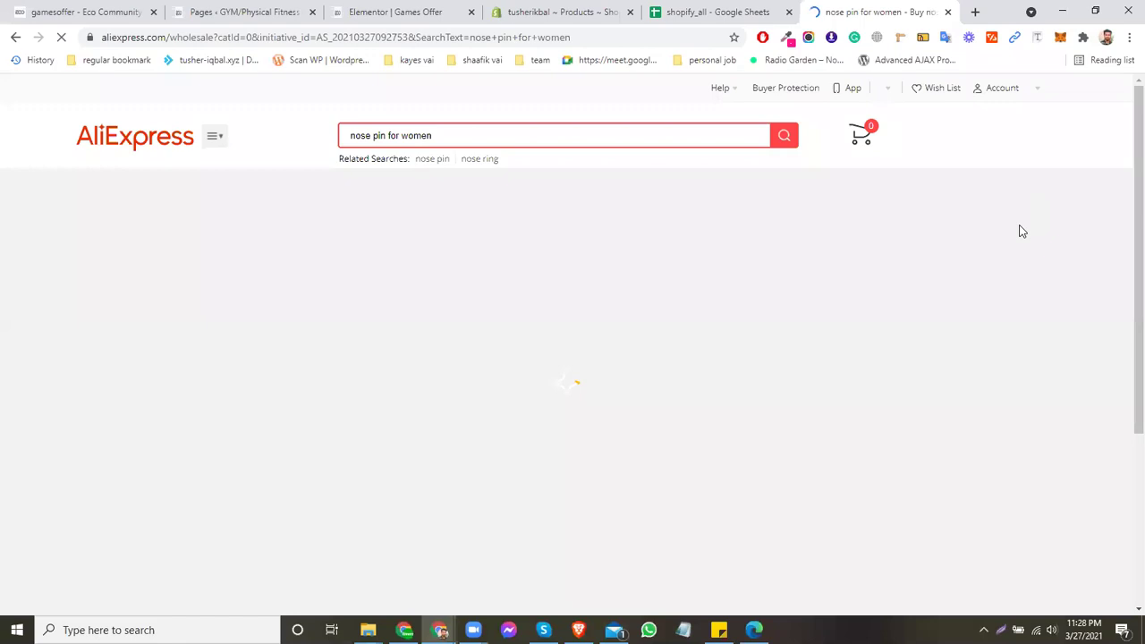
scroll(330, 301, "down", 1)
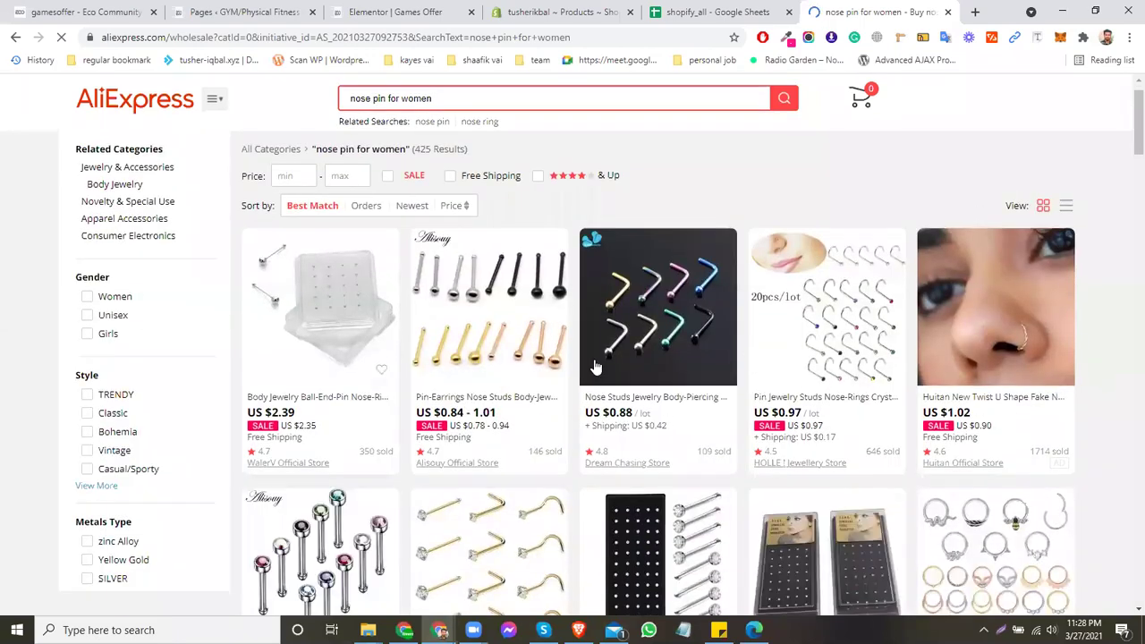
left_click(328, 333)
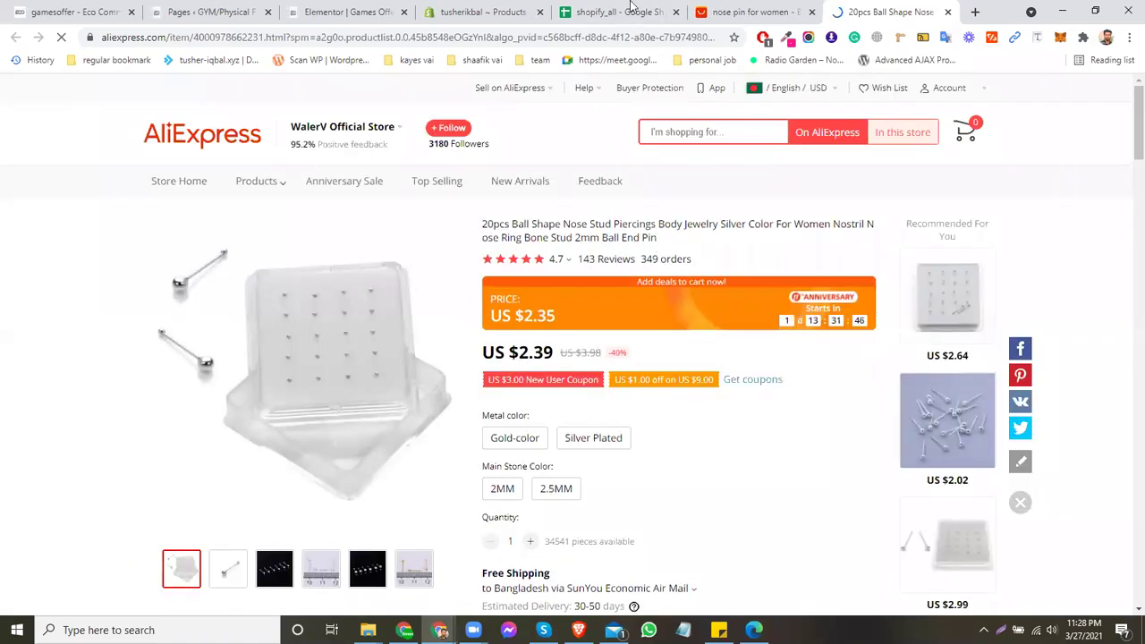
Start a new product in the Shopify admin and copy the AliExpress listing's full name into its title.
left_click_drag(523, 9, 598, 69)
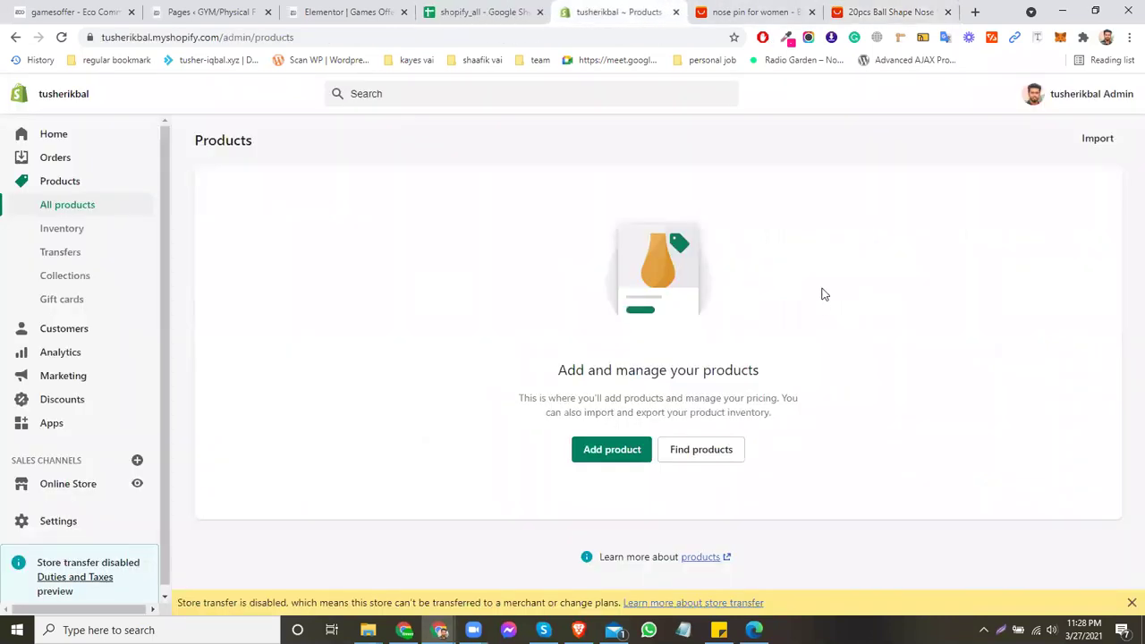
left_click(624, 459)
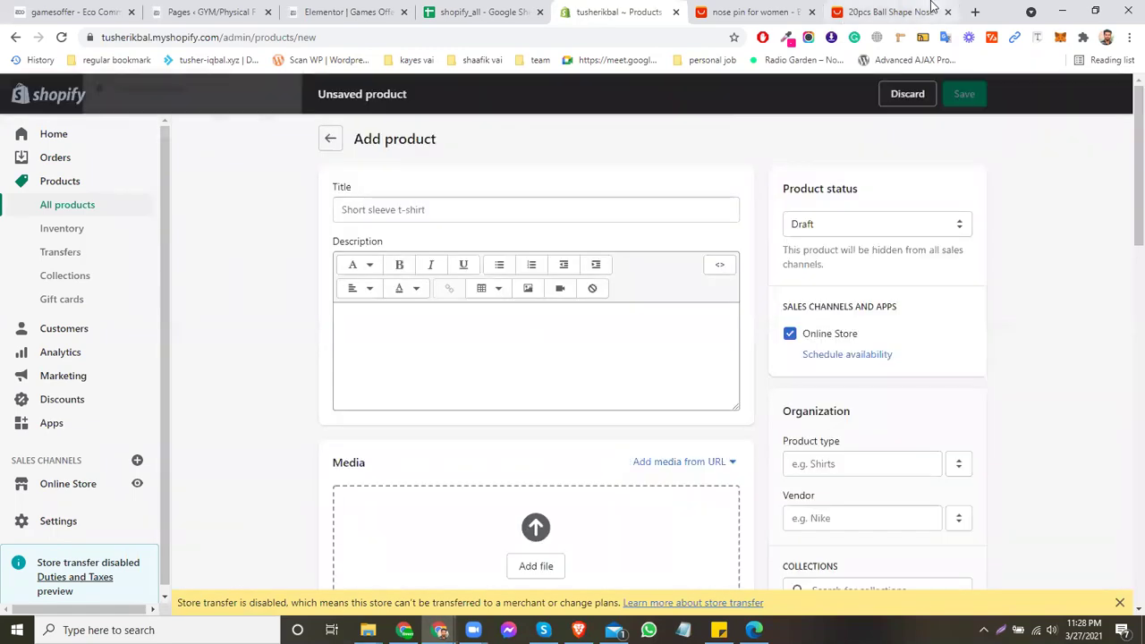
left_click(859, 12)
left_click_drag(660, 244, 631, 237)
triple_click(629, 234)
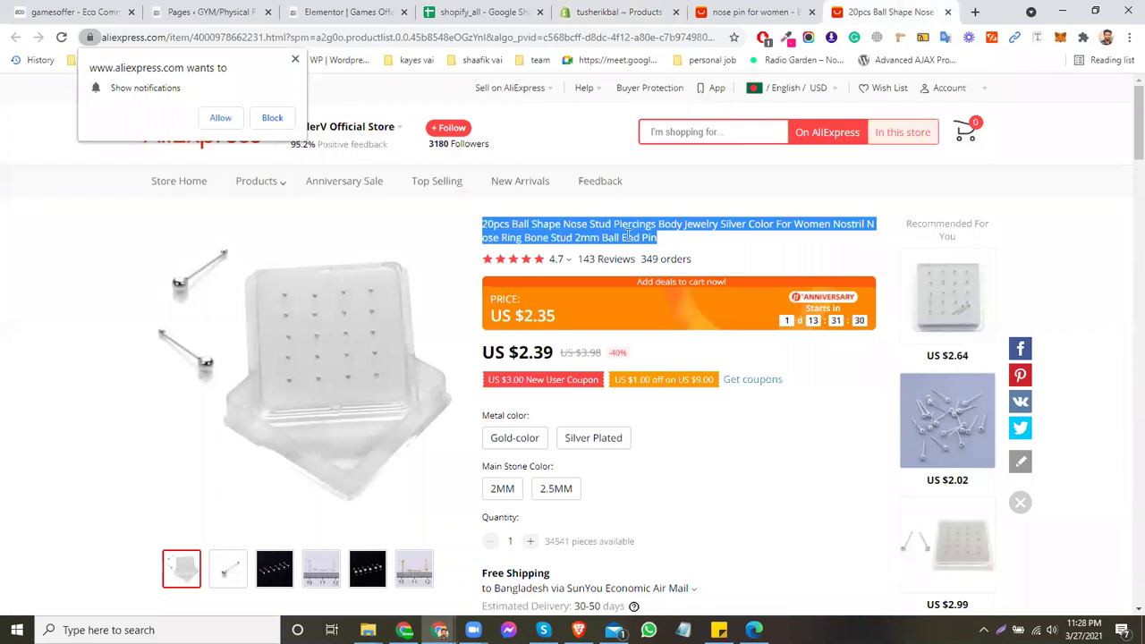
left_click(648, 7)
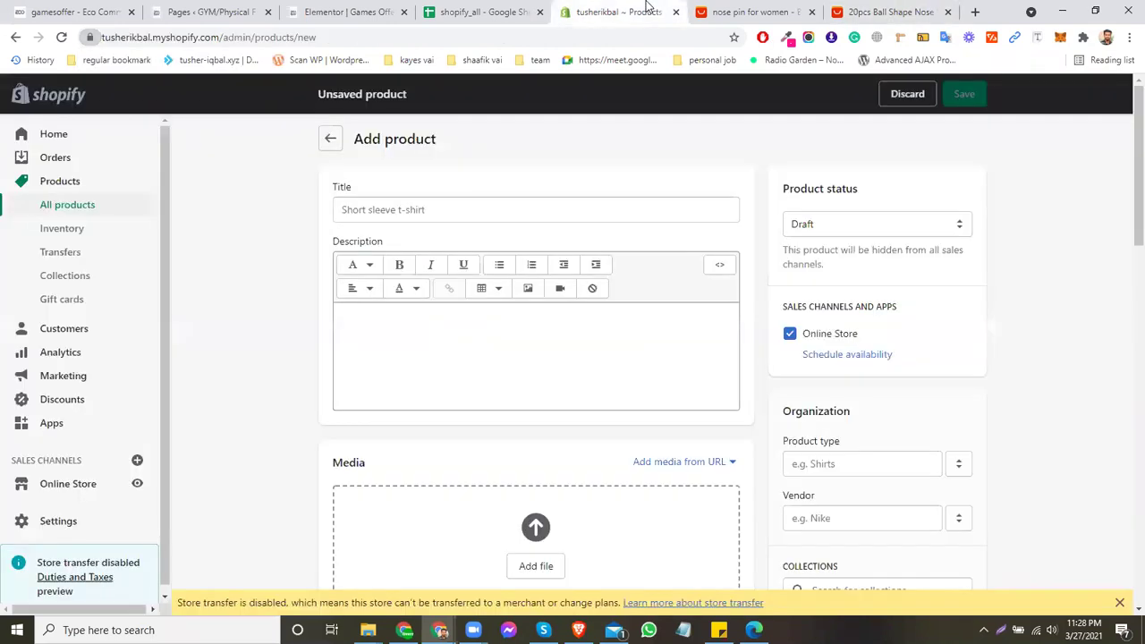
left_click(576, 210)
type("20pcs Ball Shape Nose Rings Body Jewelry Silver Color For Women Nostril Nose Ring Bone Stud 2mm Ball End Pin")
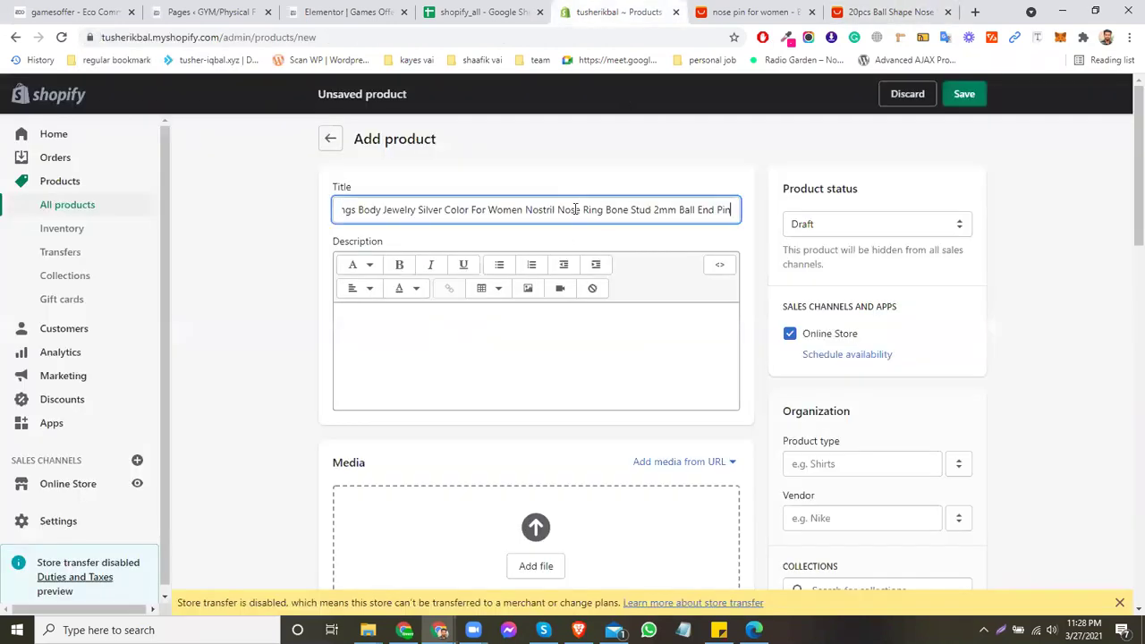
Shorten the product title to "20pcs Ball Shape Nose Stud Piercings Body Jewelry Silver Color".
left_click_drag(495, 208, 289, 209)
left_click(463, 209)
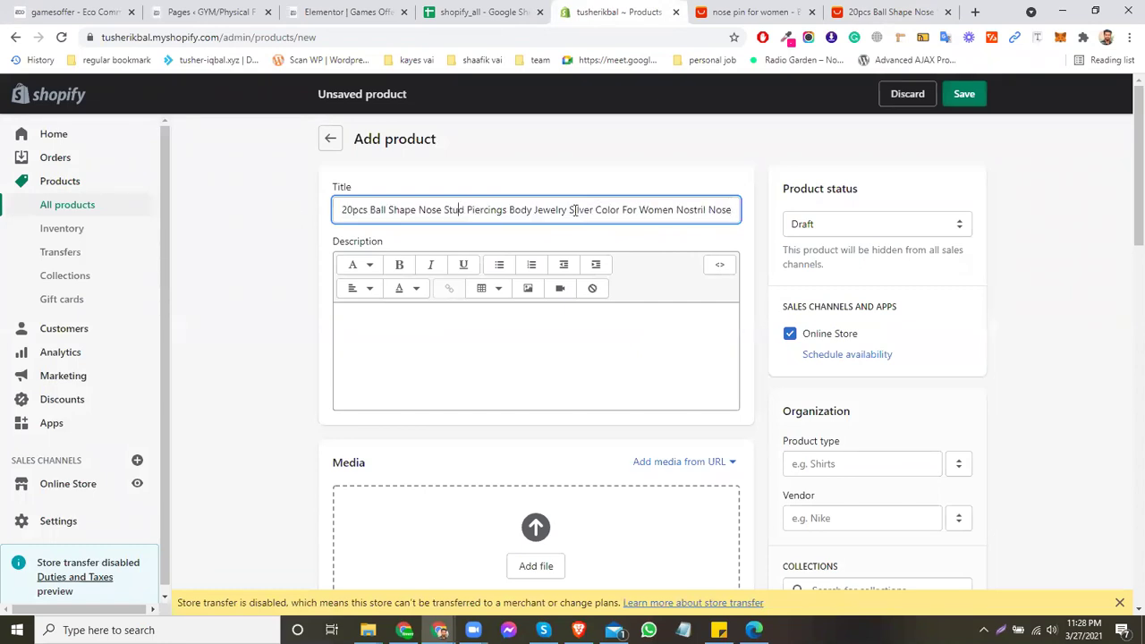
key("shift+End")
key("Delete")
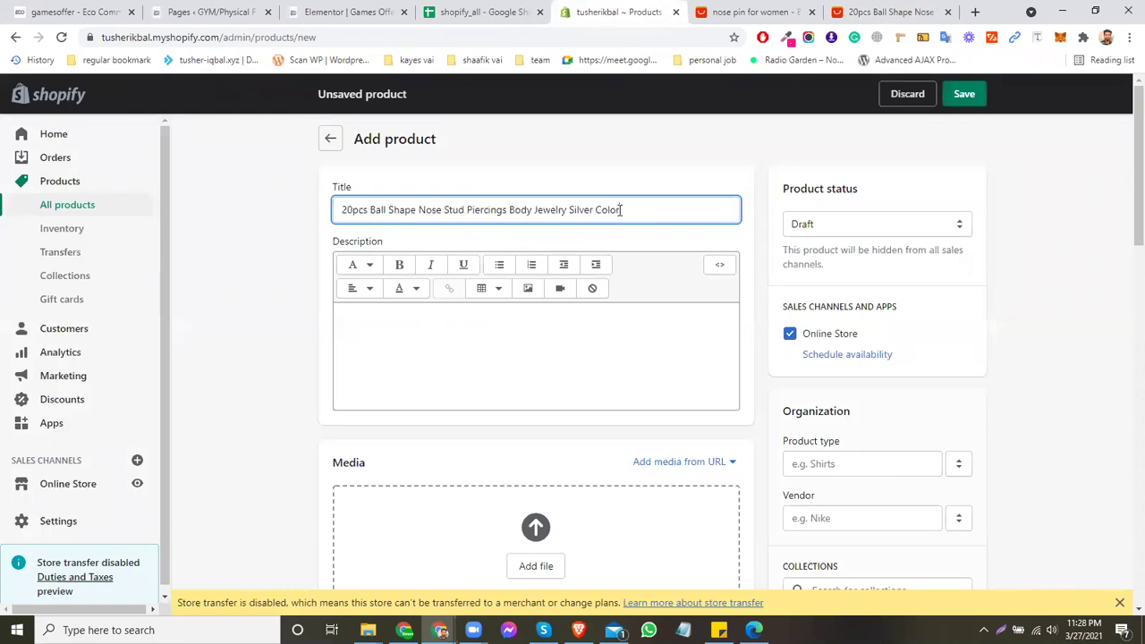
left_click(696, 169)
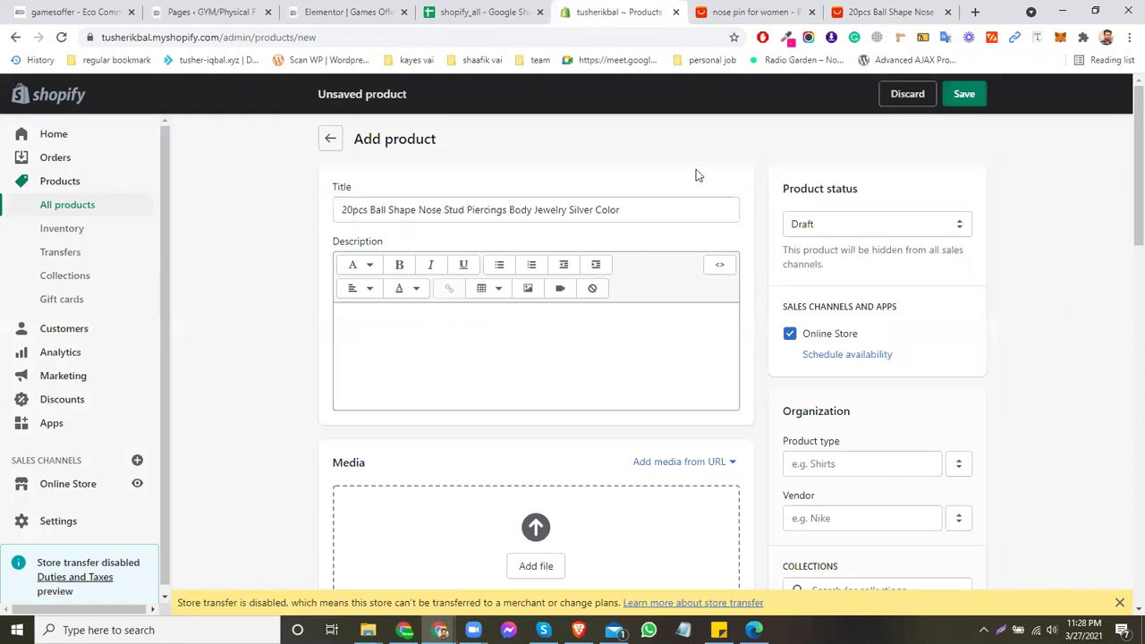
Copy the overview text from Quantity to Top size on the AliExpress listing into the Shopify product's description.
left_click(891, 12)
left_click(686, 367)
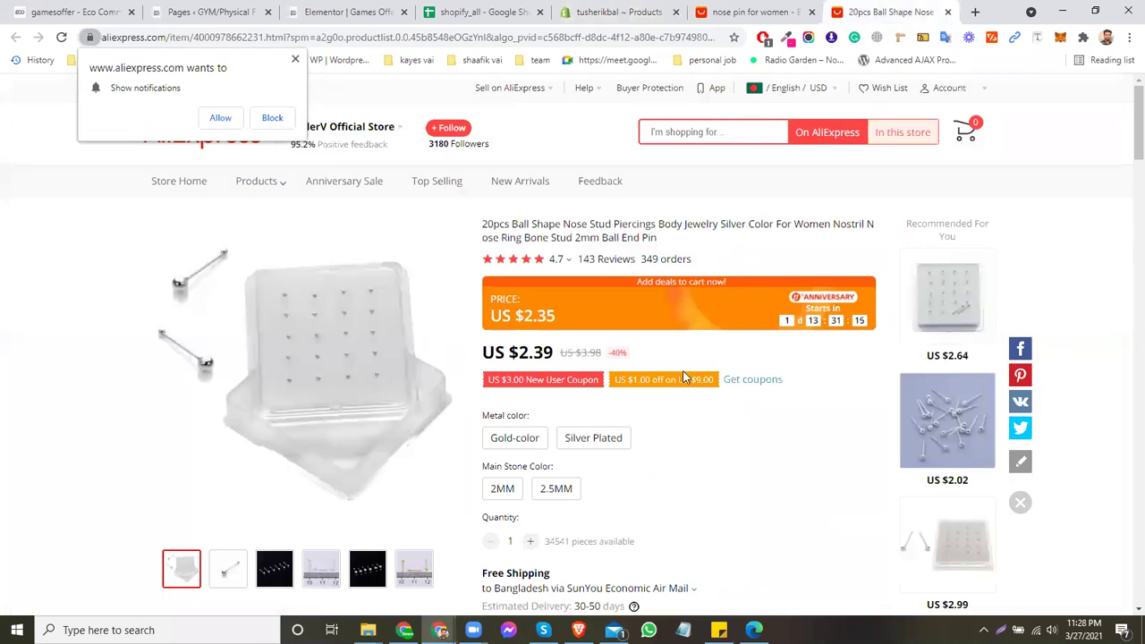
scroll(654, 371, "down", 3)
scroll(470, 358, "down", 8)
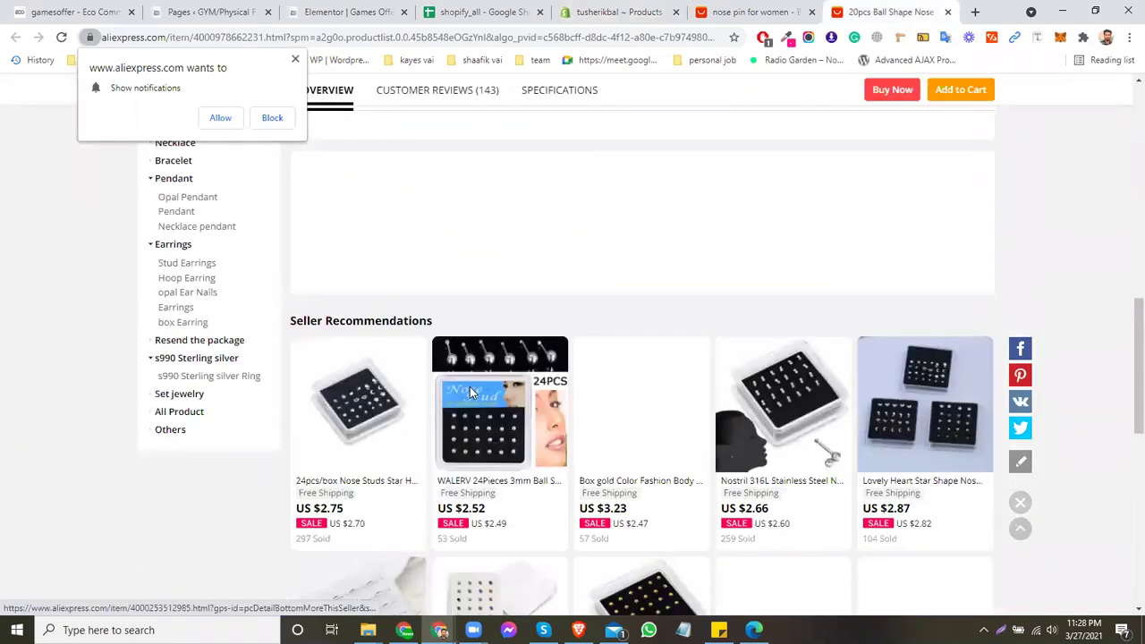
scroll(391, 329, "down", 1)
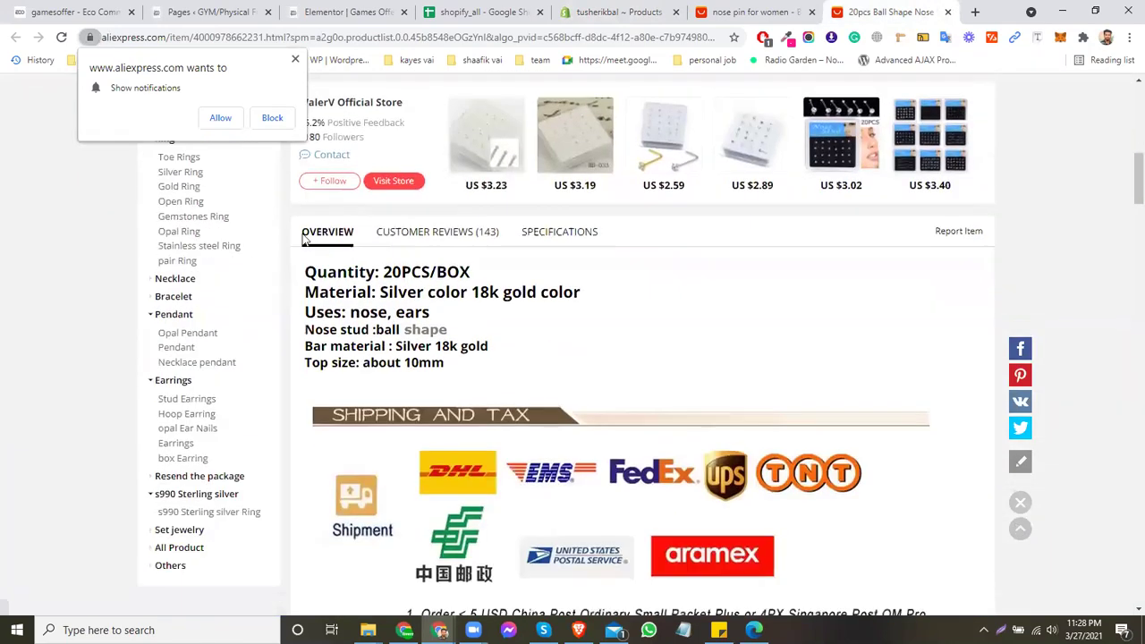
left_click_drag(437, 368, 343, 292)
key("ctrl+c")
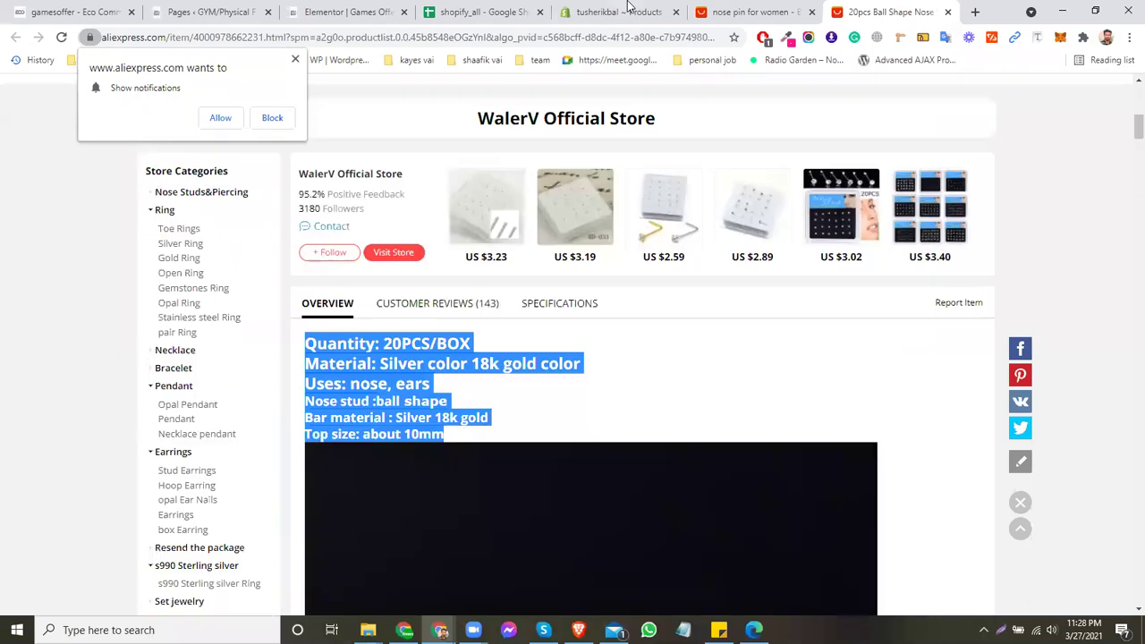
left_click(617, 11)
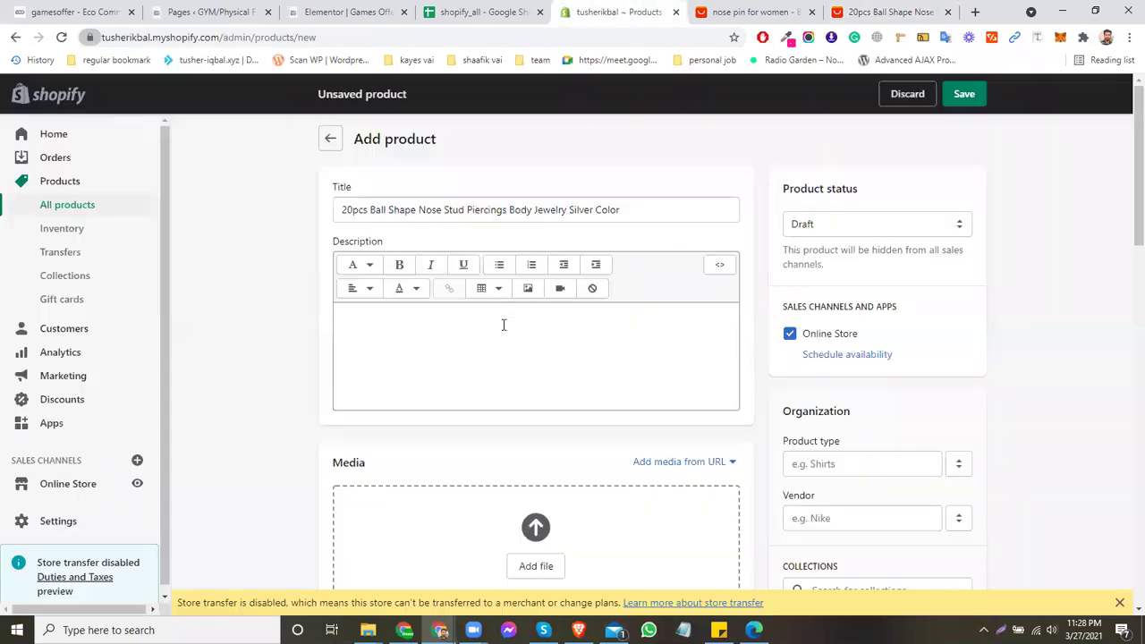
left_click(504, 325)
key("ctrl+v")
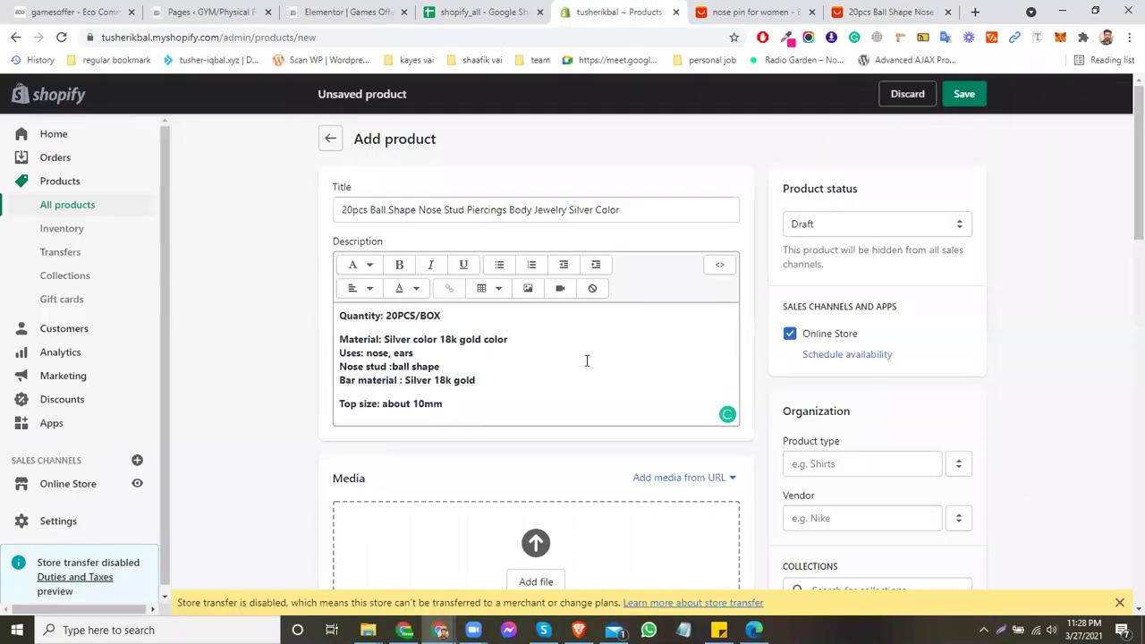
Return to the AliExpress listing and try to save its main product photo directly.
left_click(866, 10)
left_click(695, 387)
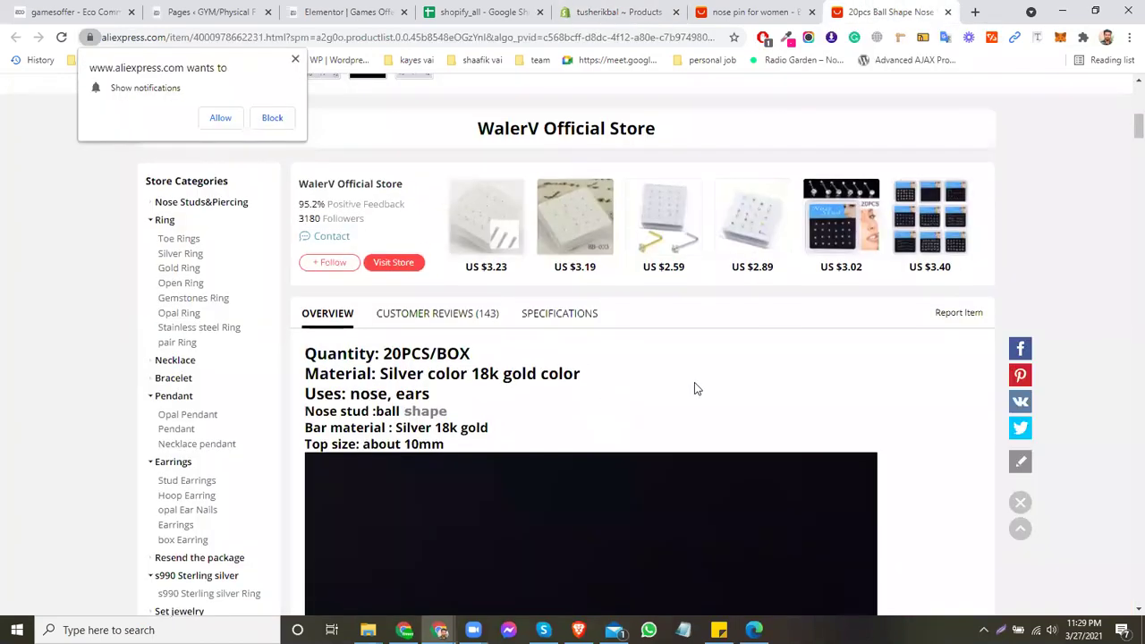
scroll(695, 389, "up", 5)
scroll(374, 327, "up", 3)
right_click(327, 332)
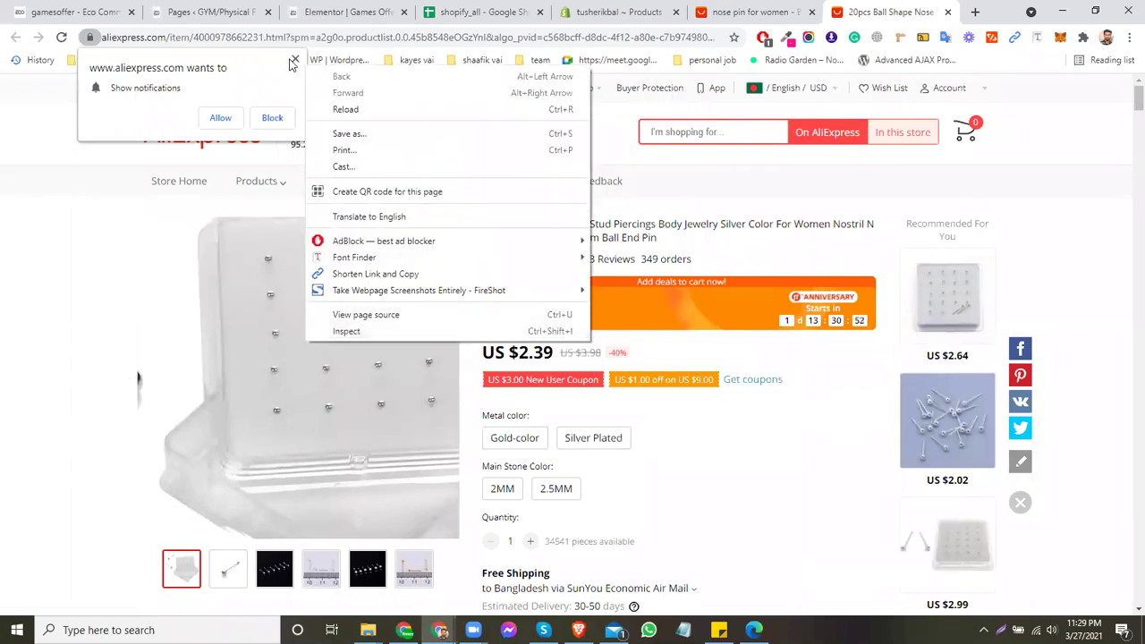
left_click(319, 319)
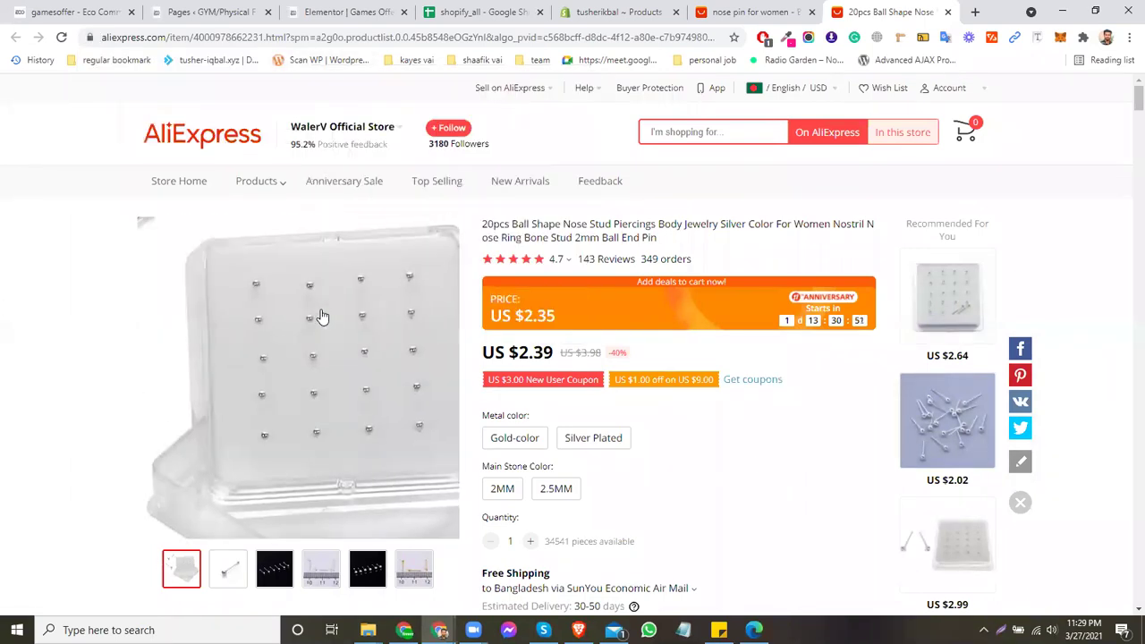
middle_click(290, 355)
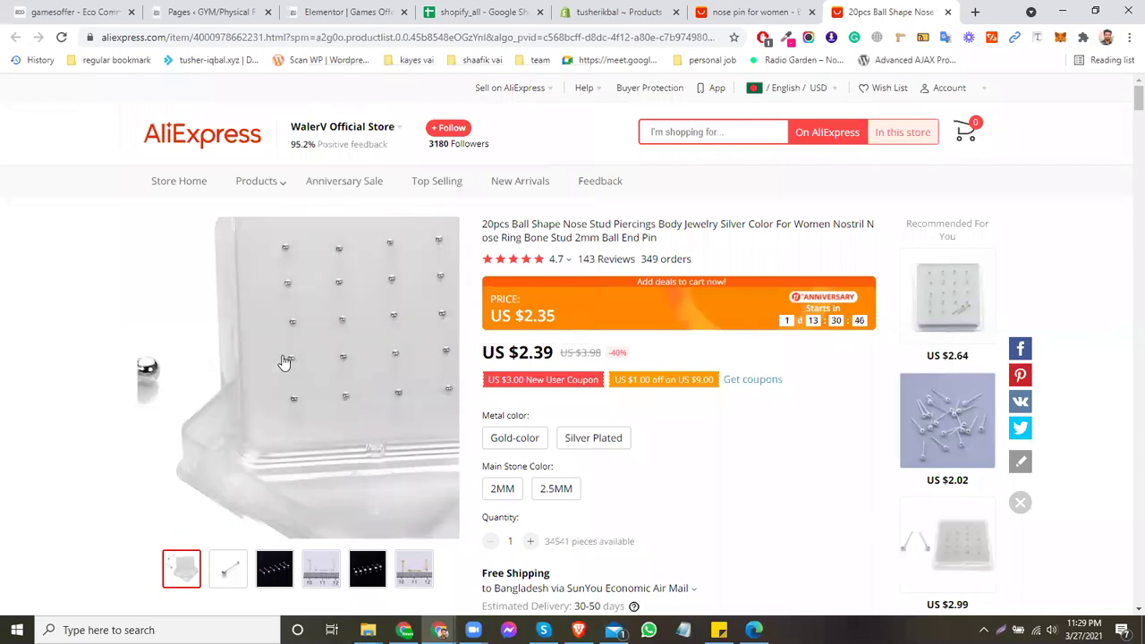
right_click(290, 354)
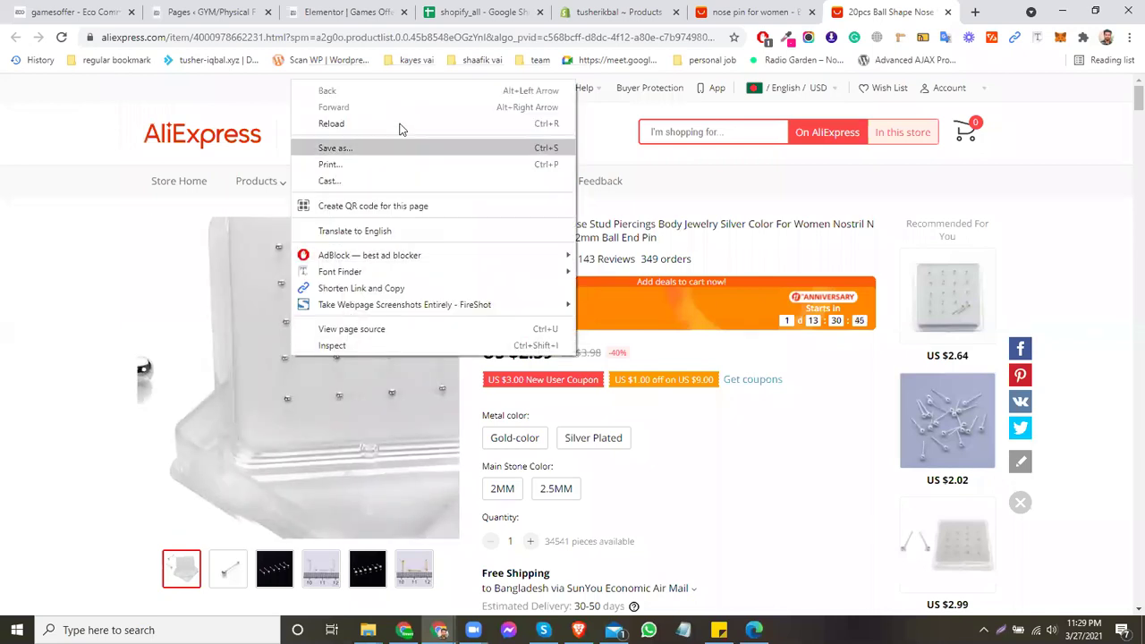
left_click(3, 315)
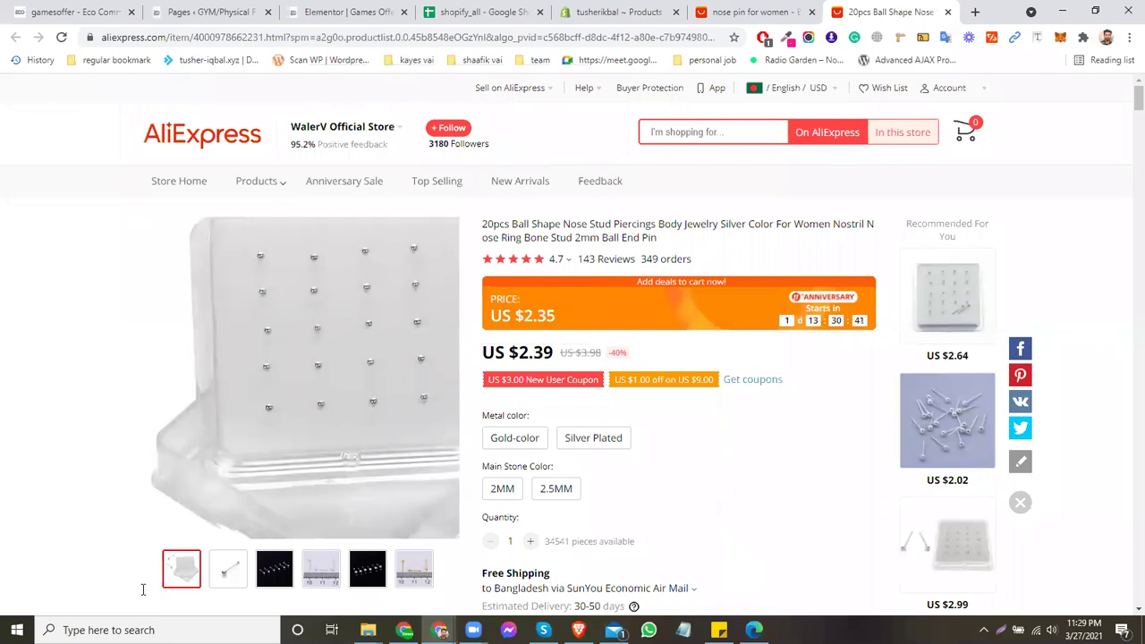
Try to get the product photo by opening the listing's first thumbnail image in its own tab.
right_click(179, 566)
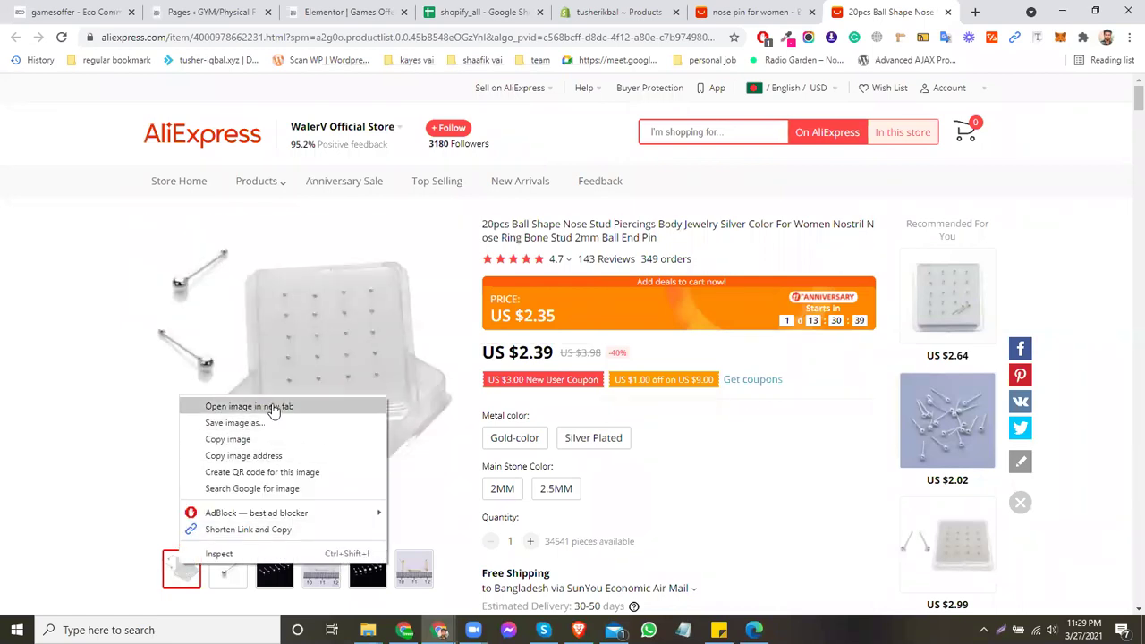
left_click(271, 407)
left_click(904, 11)
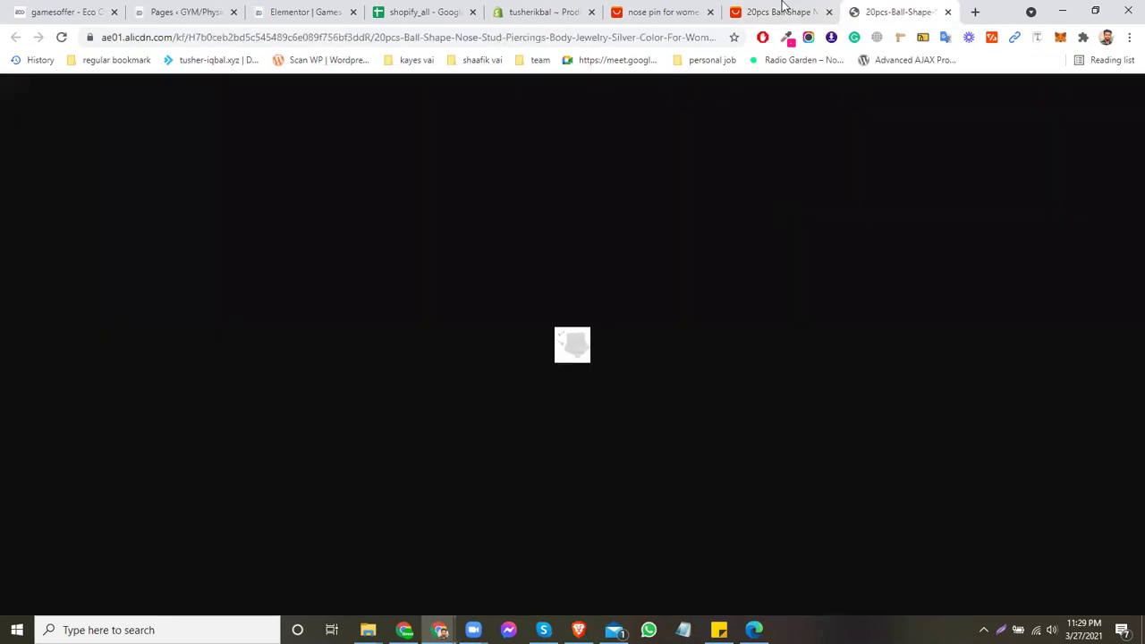
left_click(779, 11)
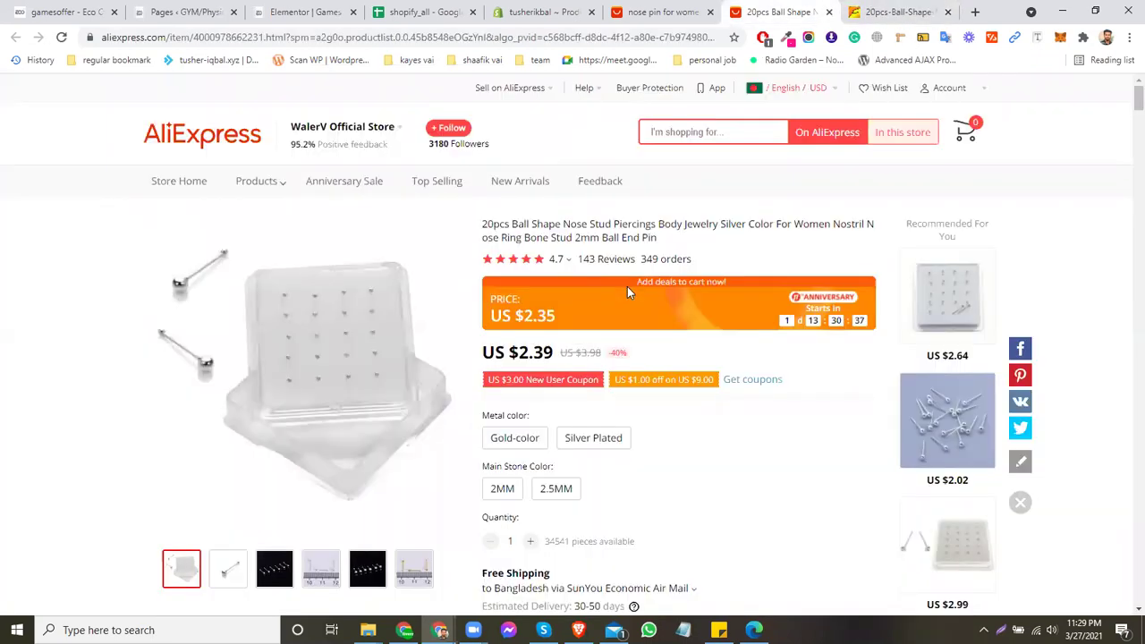
Capture a selected-area screenshot around the main product photo on the AliExpress listing.
left_click(808, 39)
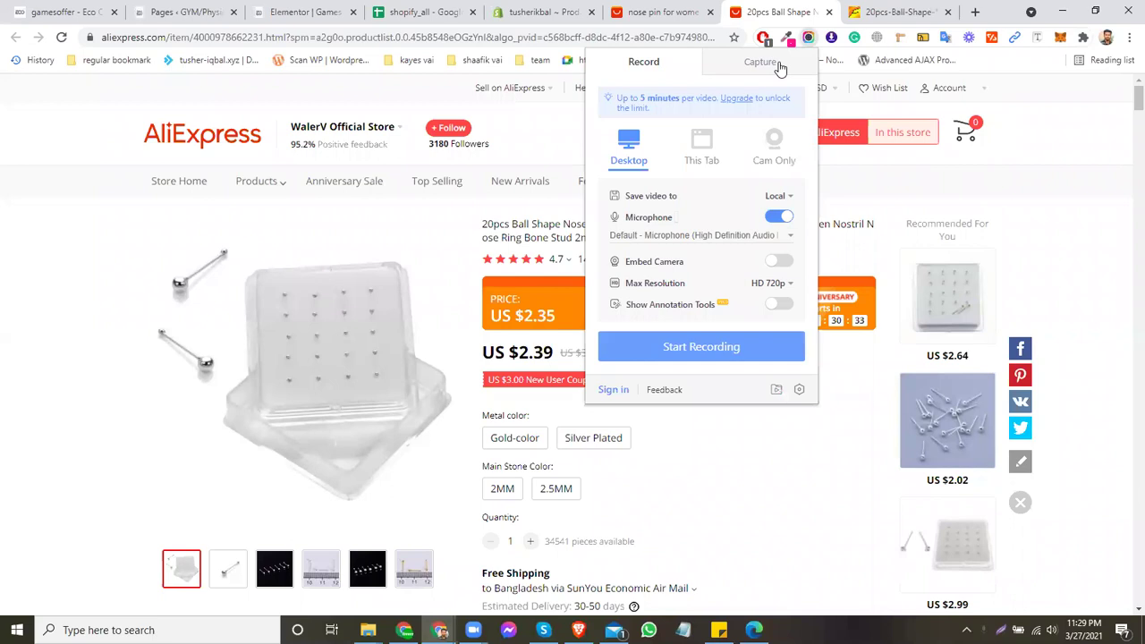
left_click(760, 61)
left_click(773, 114)
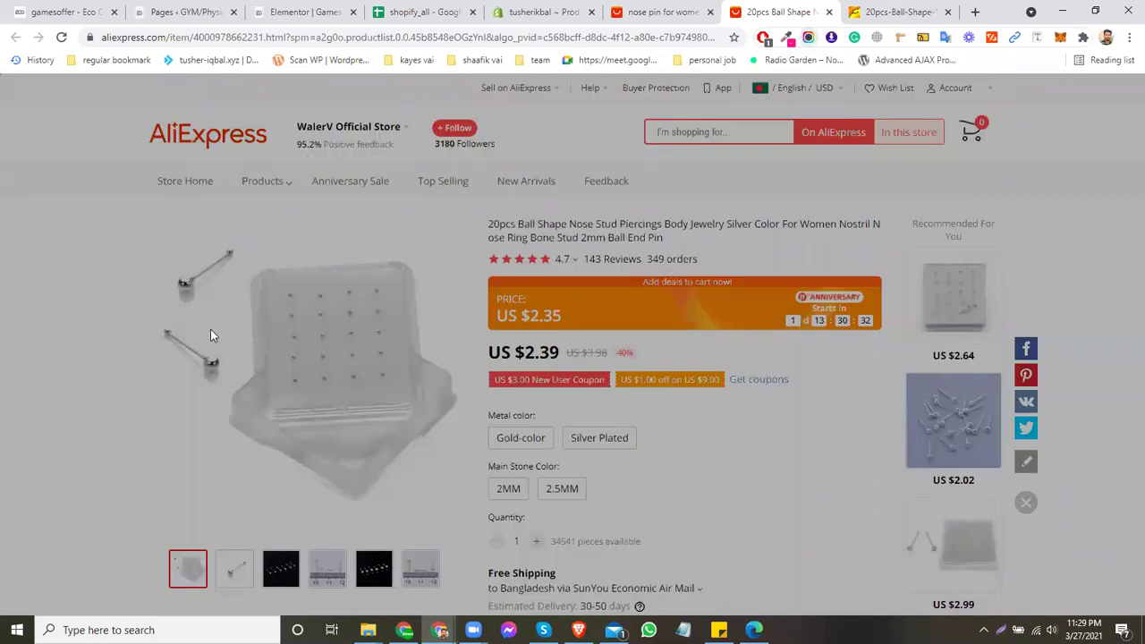
left_click_drag(165, 207, 474, 526)
left_click(498, 501)
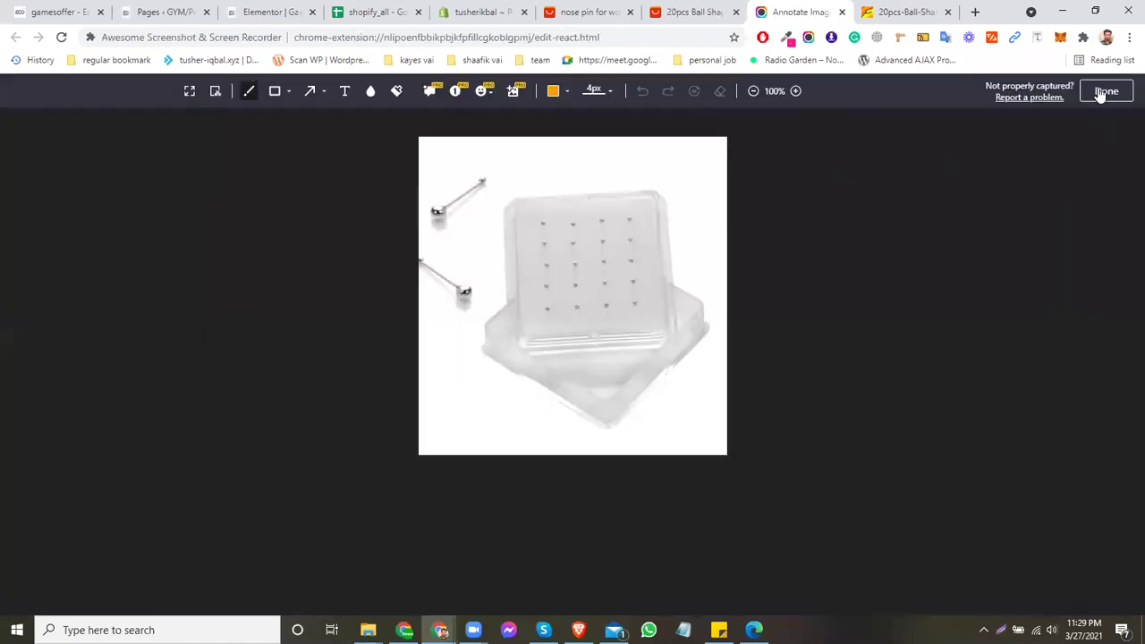
Finish the screenshot without annotations and download it as a PNG image to the Downloads folder.
left_click(1104, 92)
left_click(802, 150)
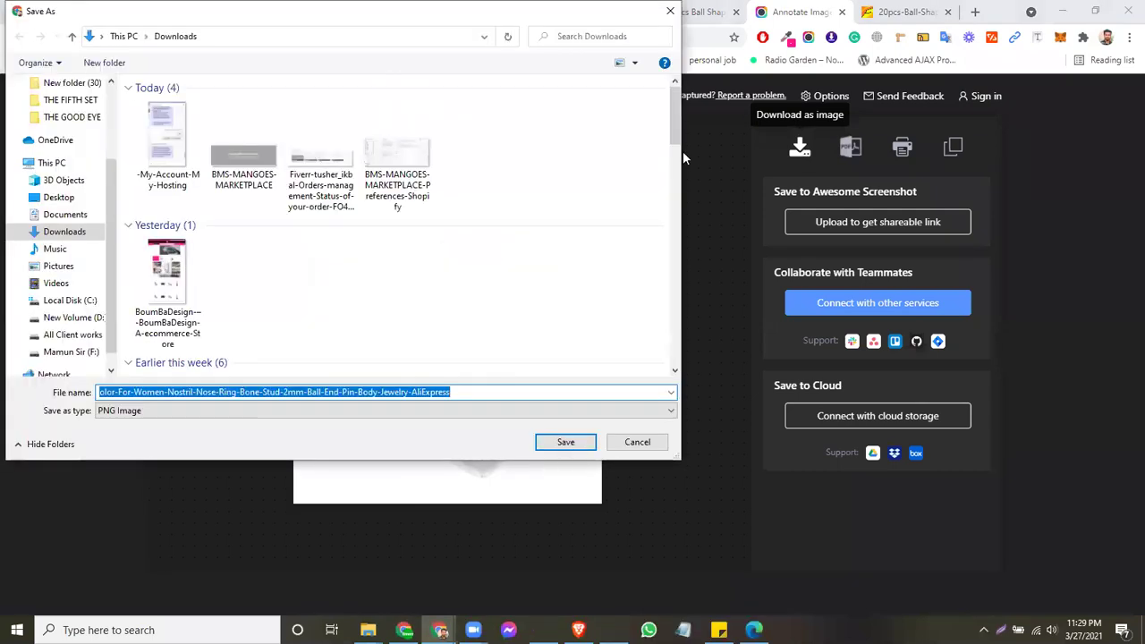
left_click(571, 440)
Return to the unsaved Shopify product and upload the newly downloaded 20pcs-Ball-Shape PNG from Downloads as its media.
left_click(694, 12)
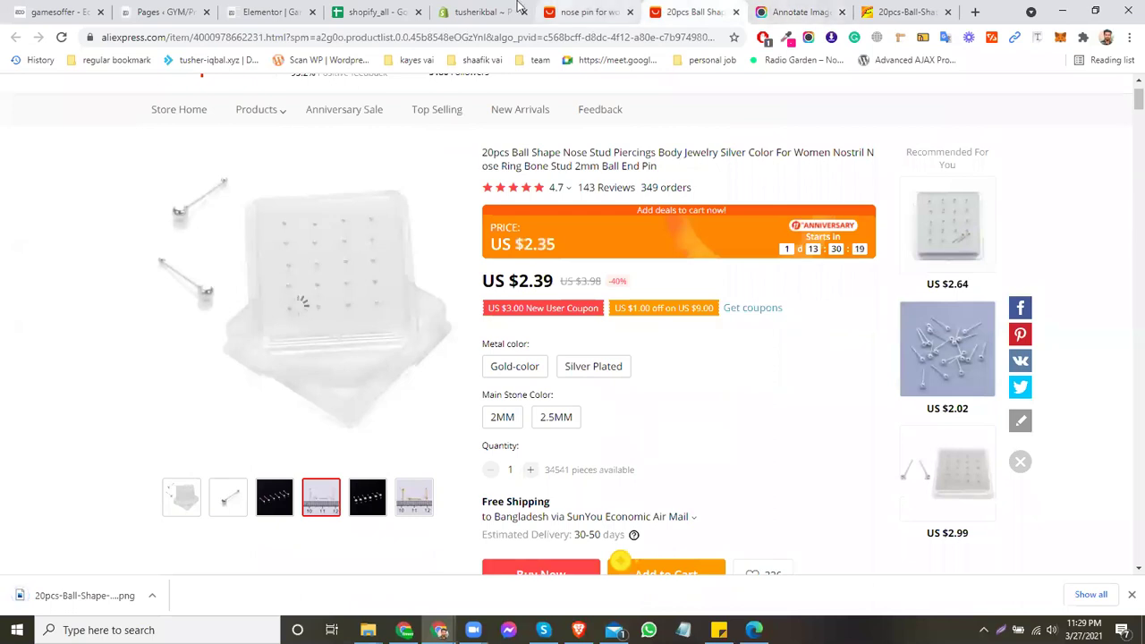
left_click(566, 11)
key("ctrl+shift+Tab")
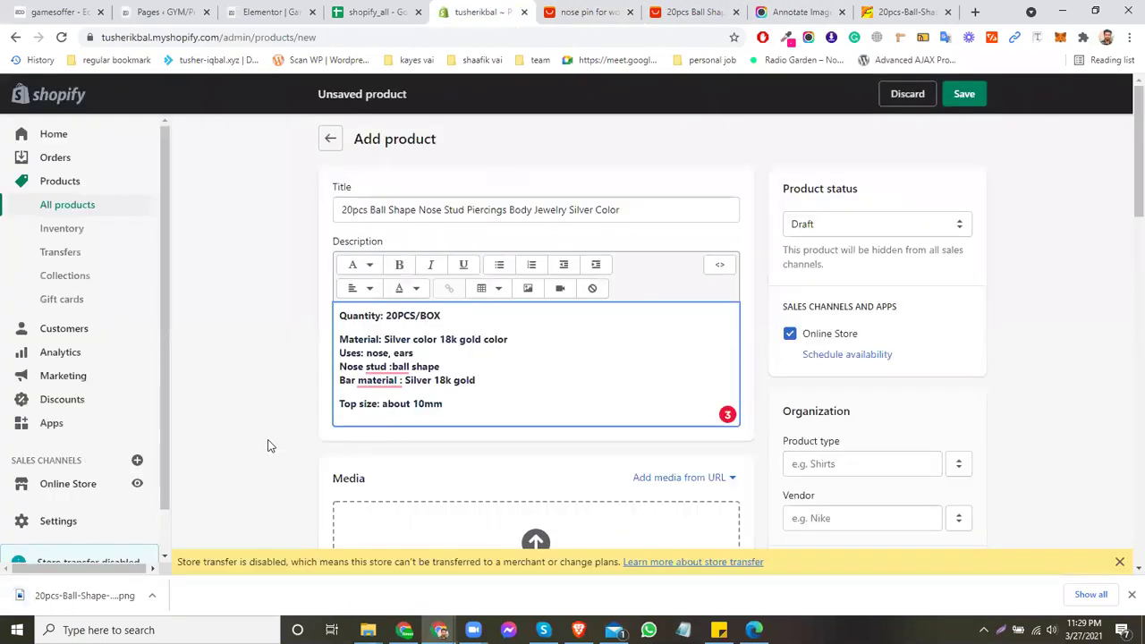
scroll(537, 465, "down", 3)
left_click(535, 368)
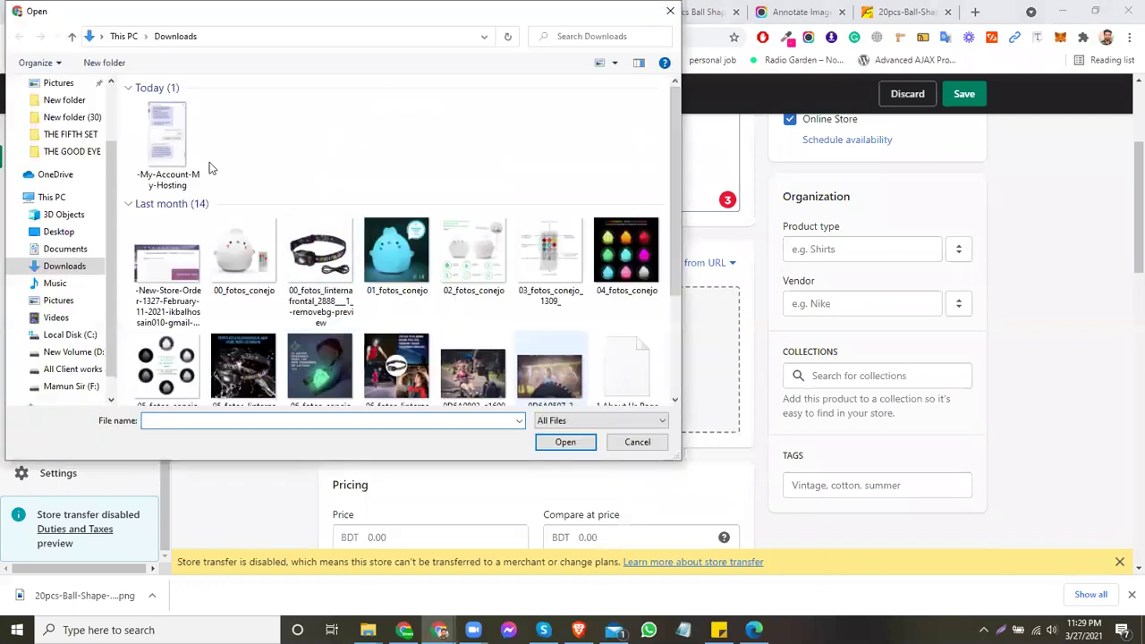
left_click(186, 146)
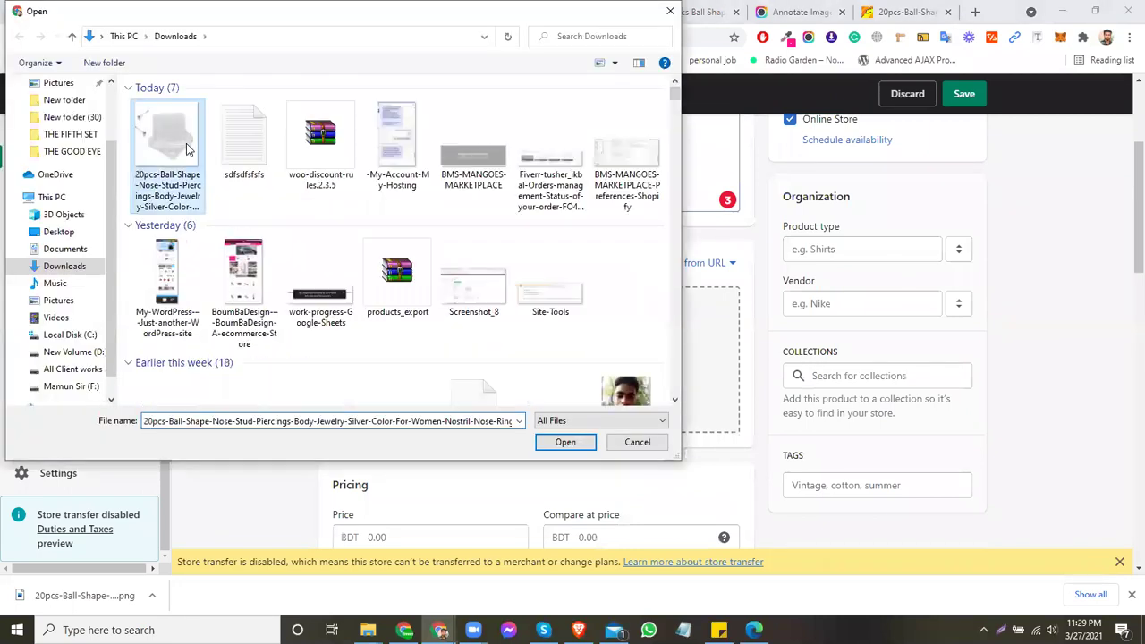
left_click(572, 447)
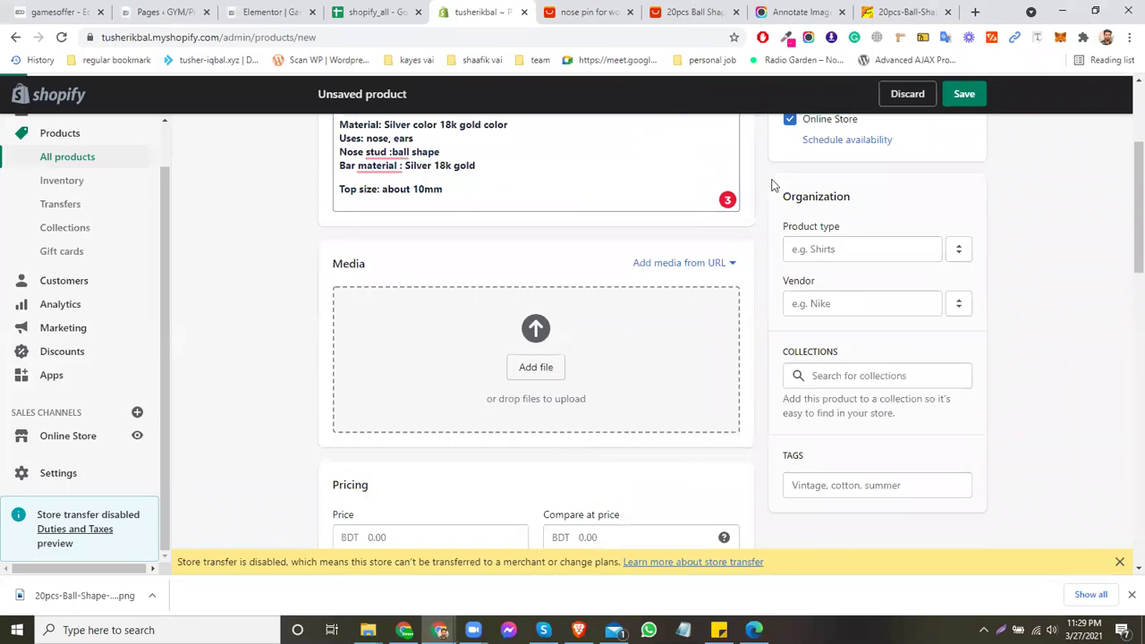
Capture a selected-area screenshot of the AliExpress listing's single nose stud photo and download it as a PNG image to Downloads.
left_click(619, 9)
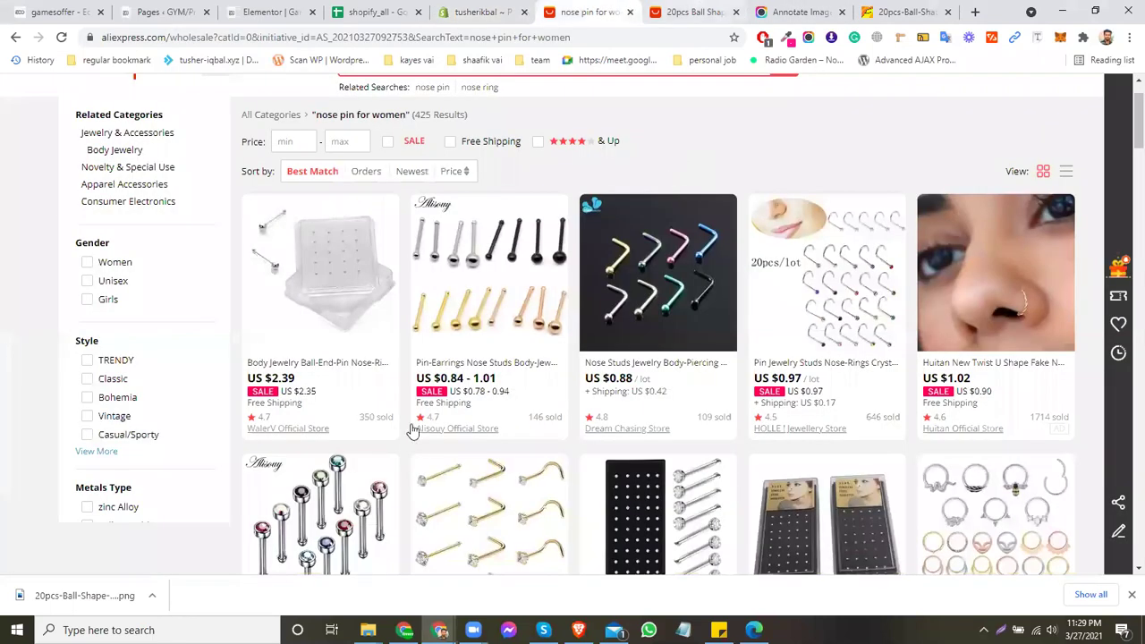
left_click(693, 11)
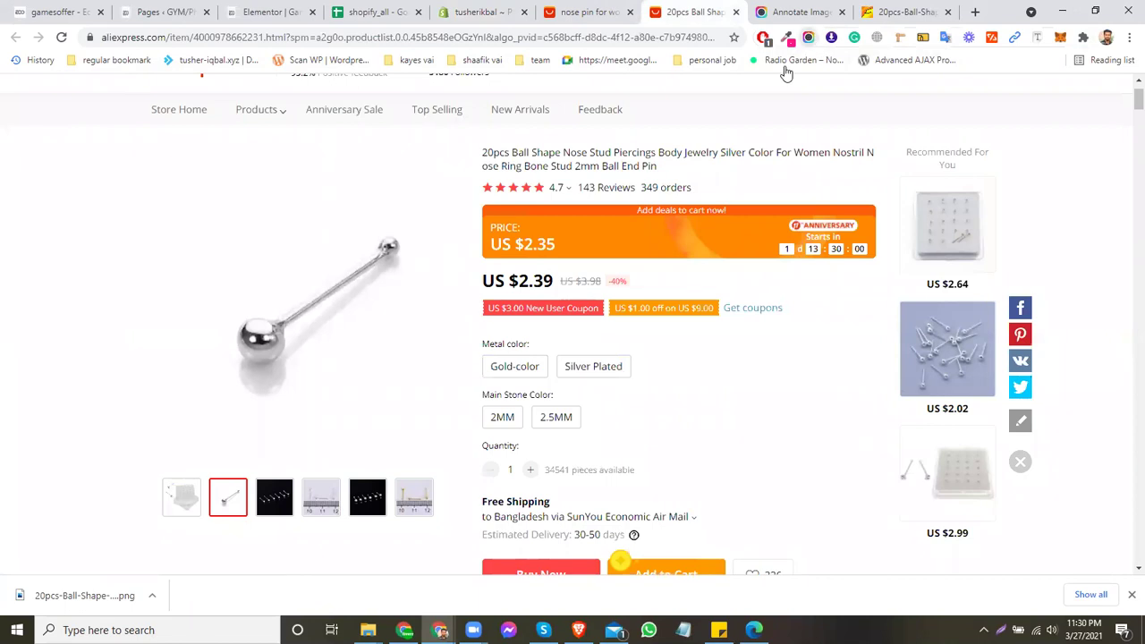
left_click(808, 38)
left_click(768, 128)
left_click_drag(163, 158, 459, 467)
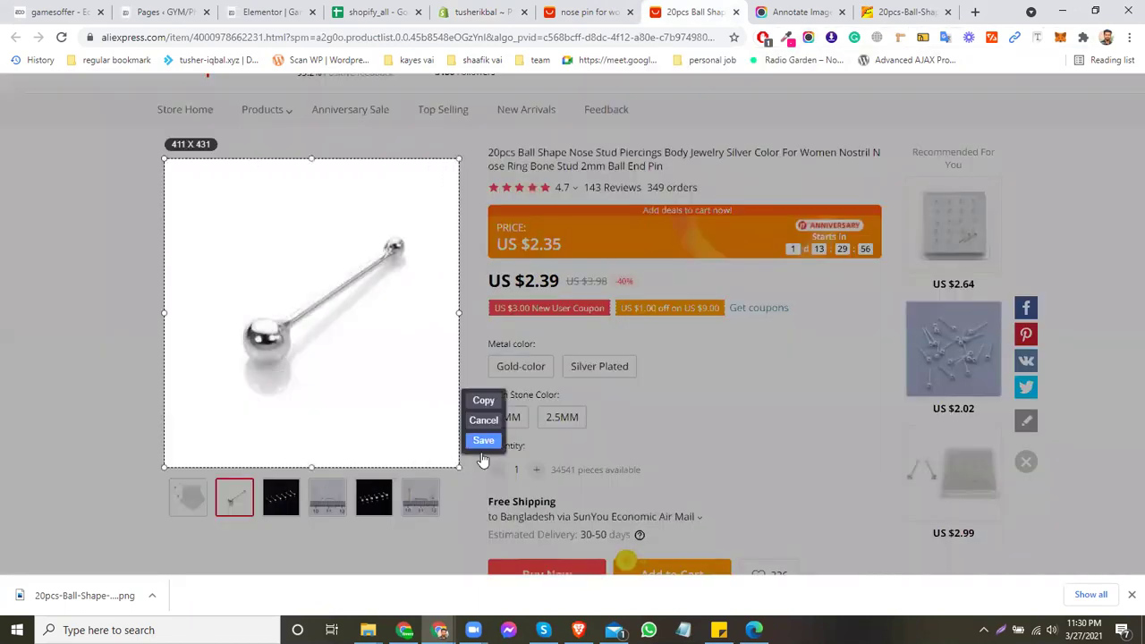
left_click(483, 439)
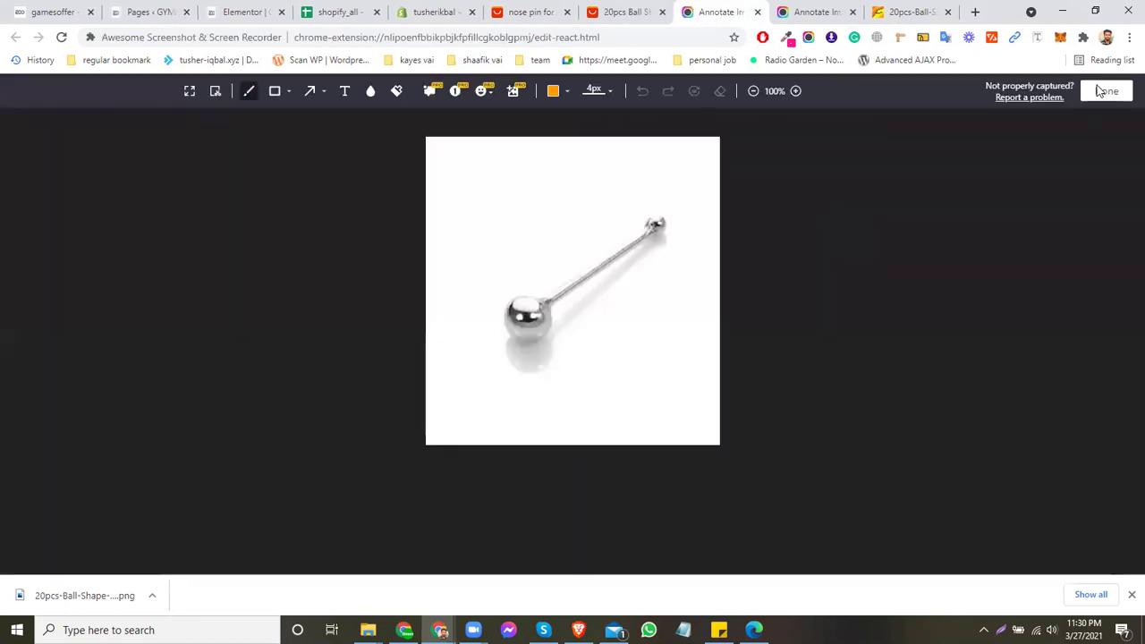
left_click(1107, 90)
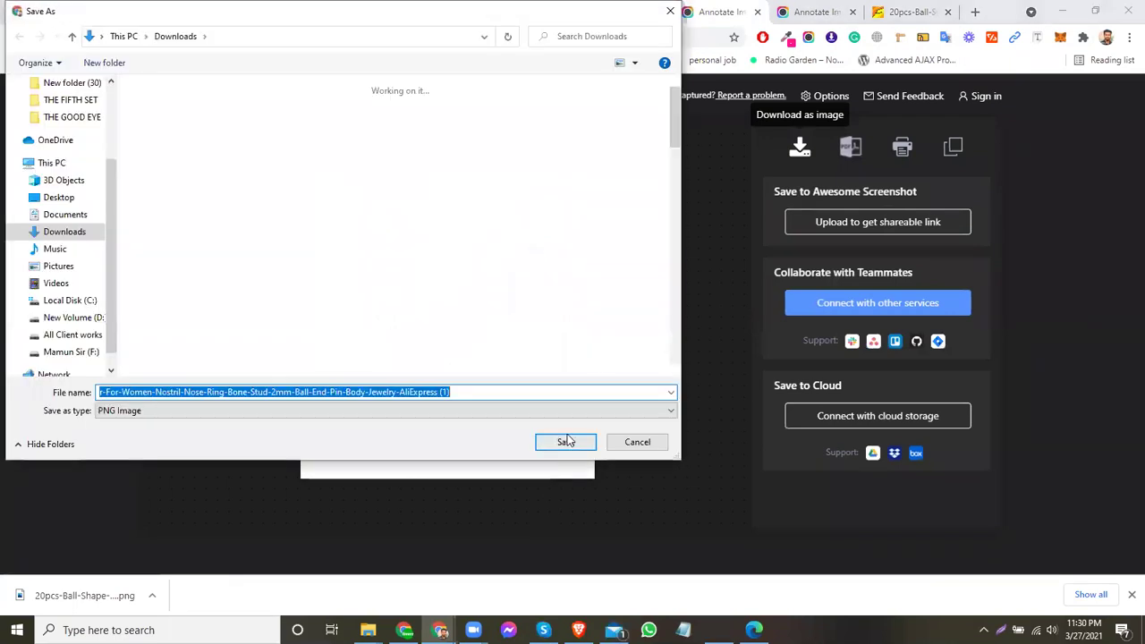
left_click(563, 439)
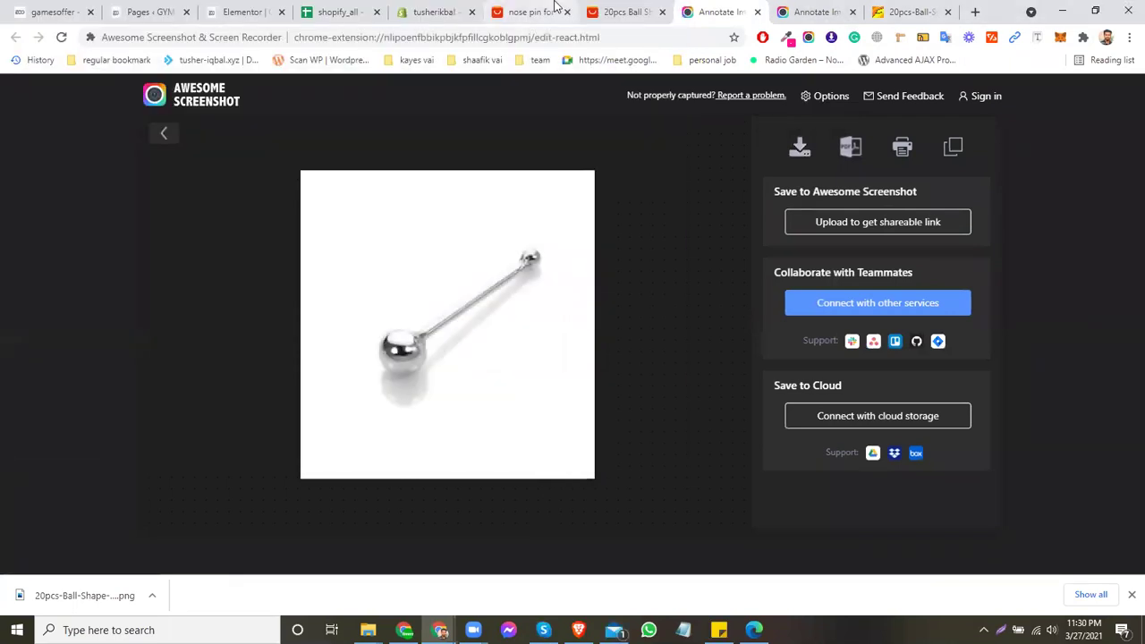
Add the single nose stud PNG from Downloads as a second image in the Shopify product's media.
left_click(555, 8)
left_click(435, 12)
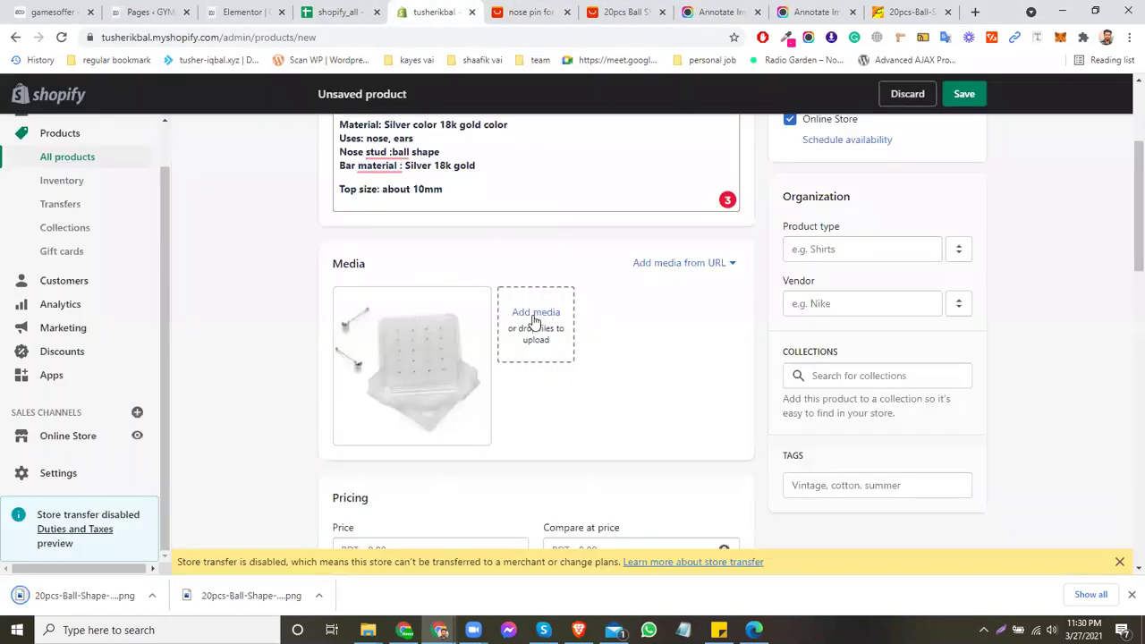
left_click(562, 354)
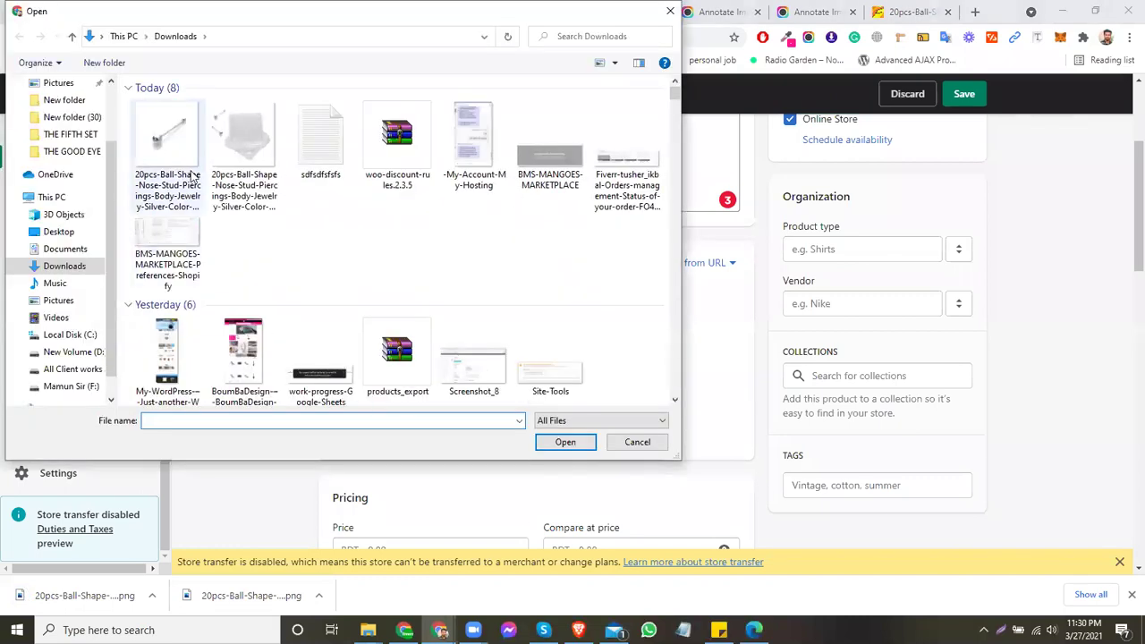
left_click(167, 153)
left_click(564, 442)
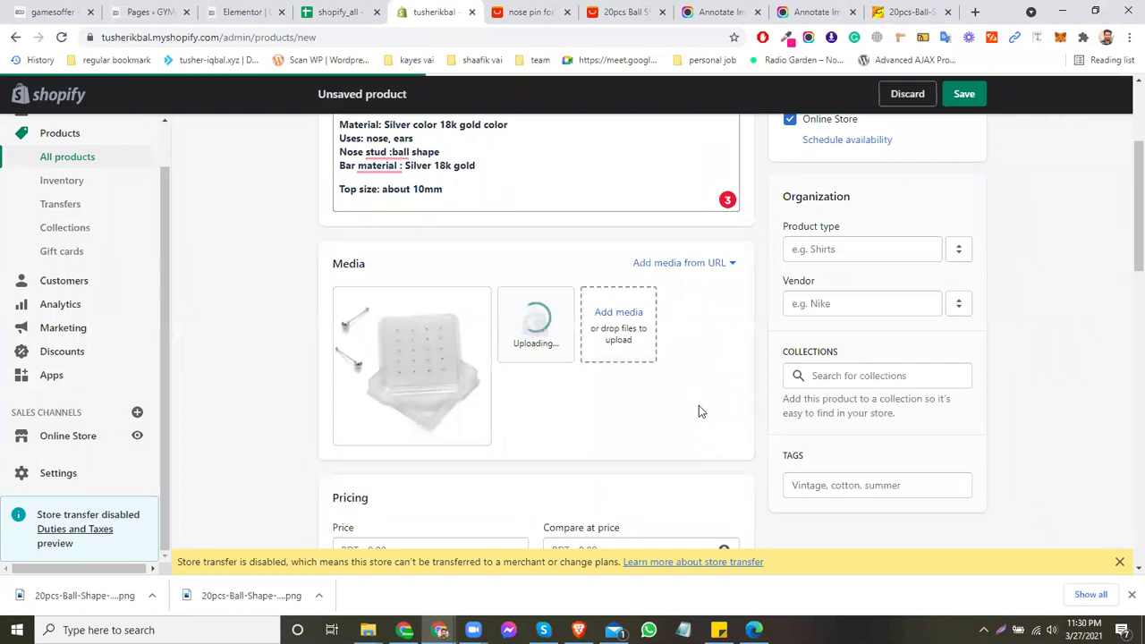
Close the two finished screenshot tabs and look up the current item price on the AliExpress listing.
scroll(686, 403, "down", 2)
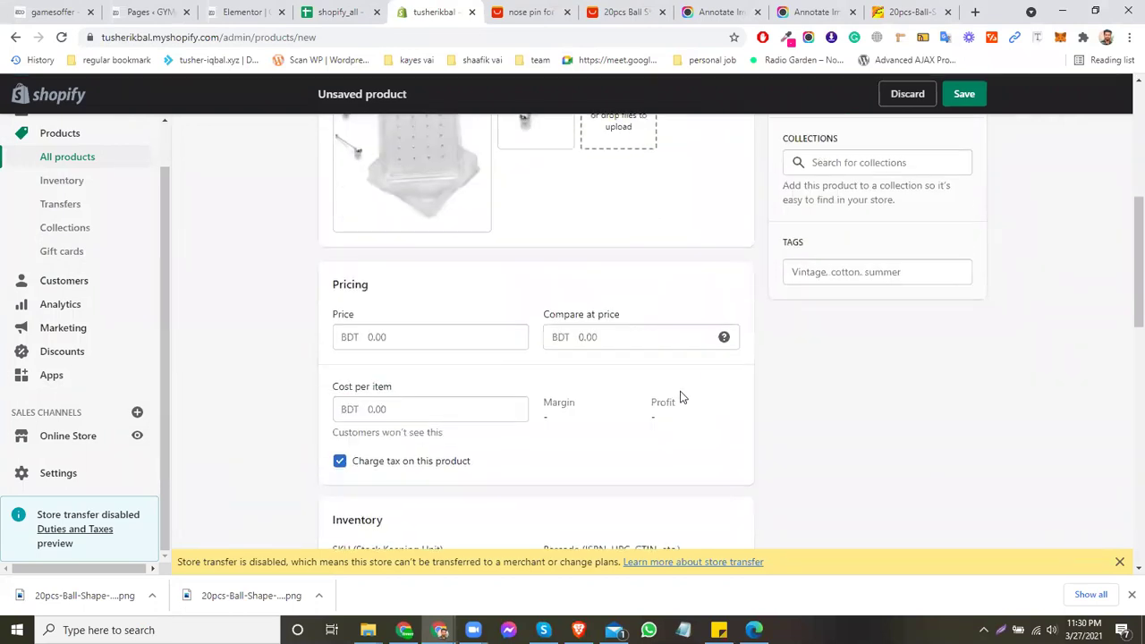
left_click(622, 12)
left_click(757, 12)
left_click(757, 11)
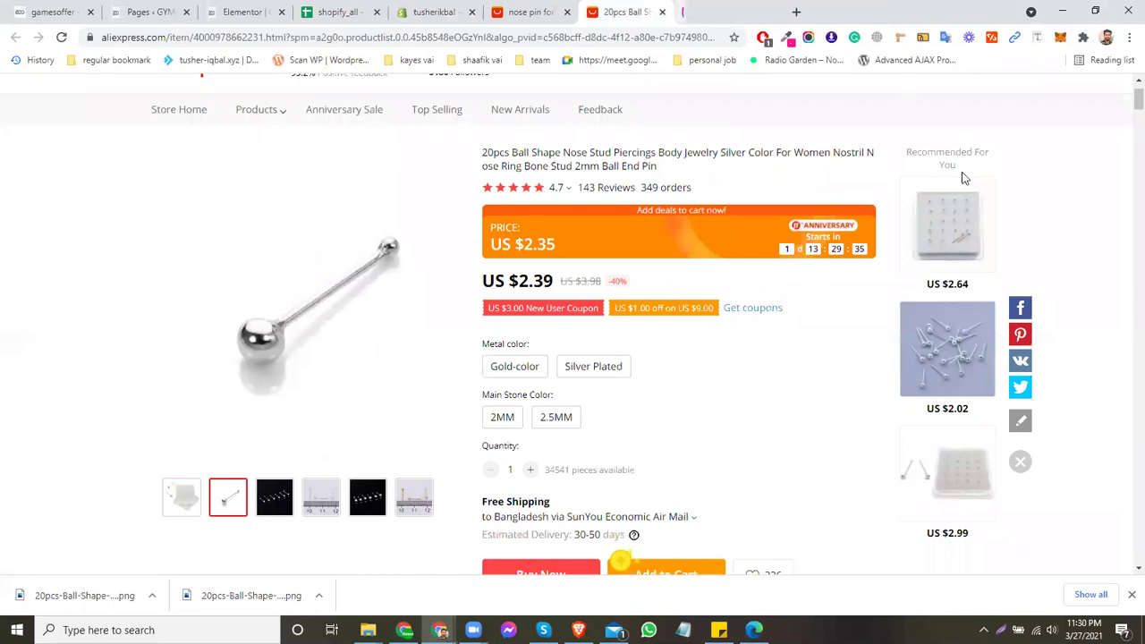
scroll(837, 476, "up", 1)
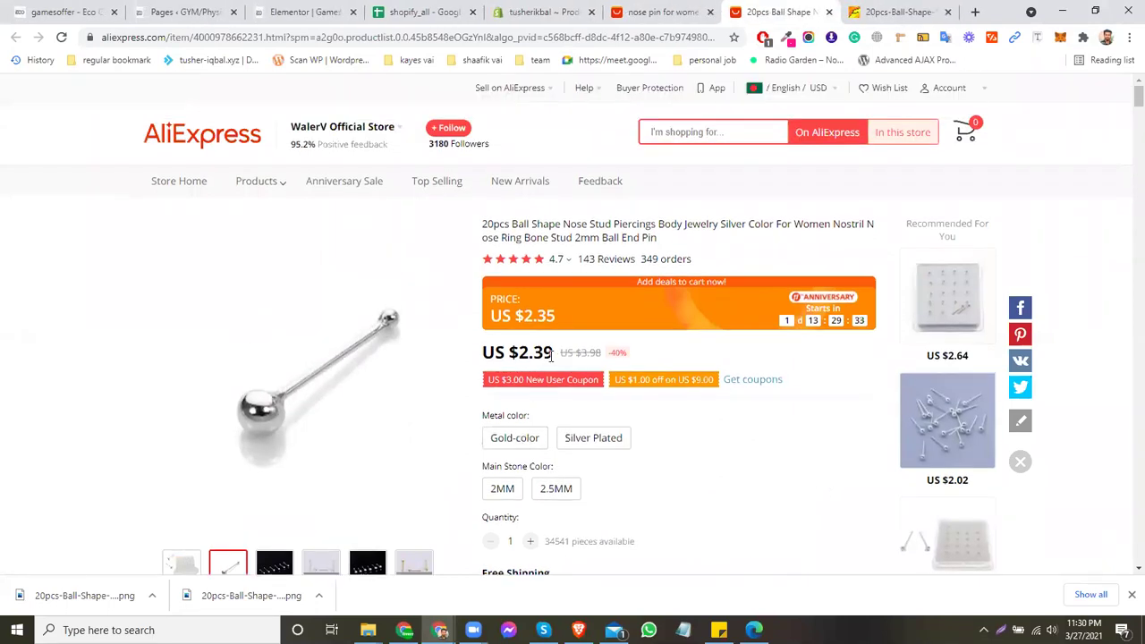
left_click_drag(555, 351, 516, 355)
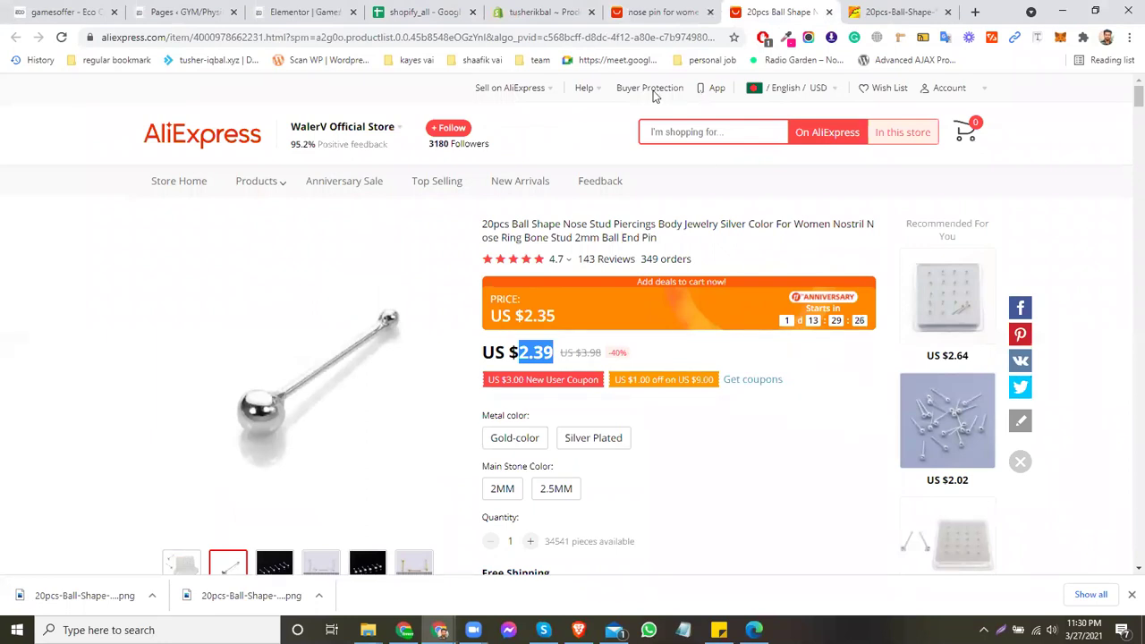
Return to the Shopify product form and set the product's price to BDT 170.
left_click(658, 12)
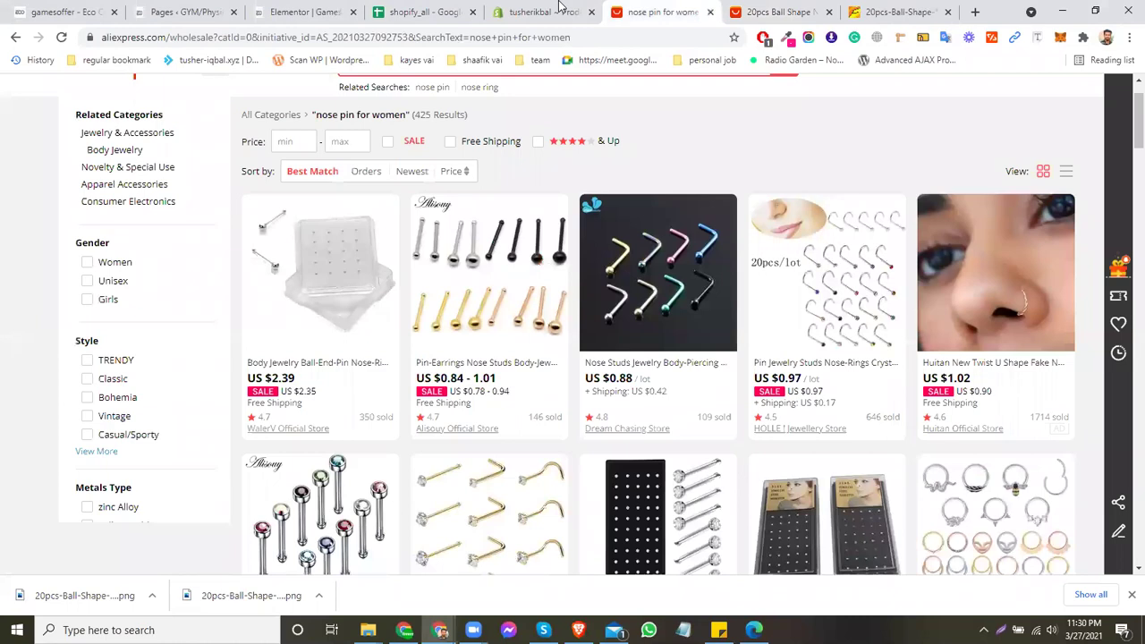
left_click(541, 12)
left_click(454, 342)
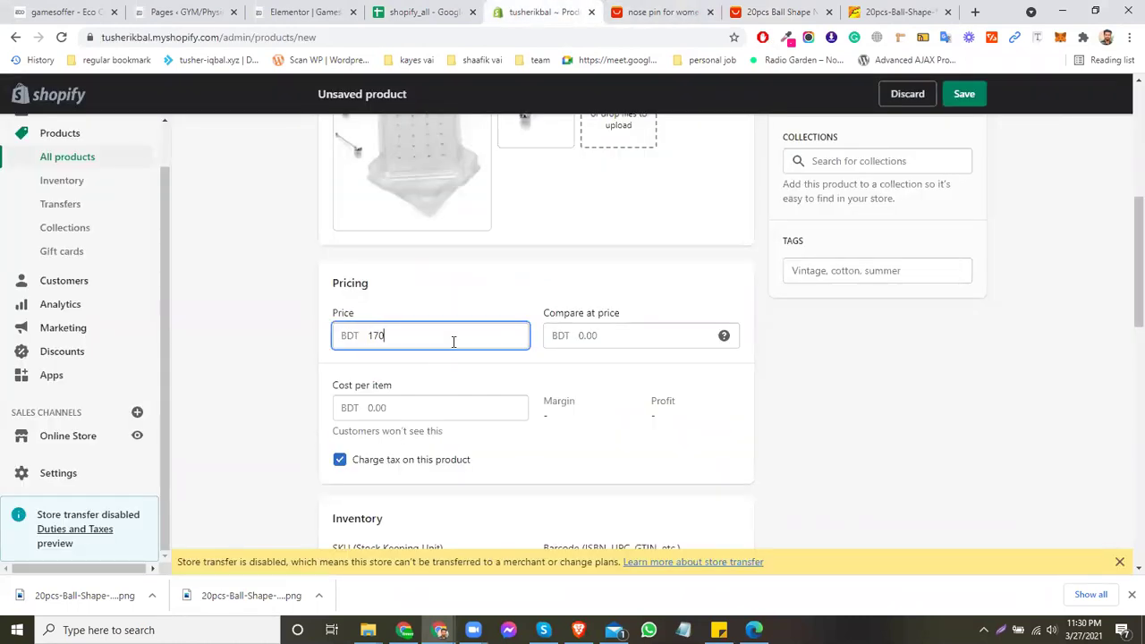
left_click(840, 397)
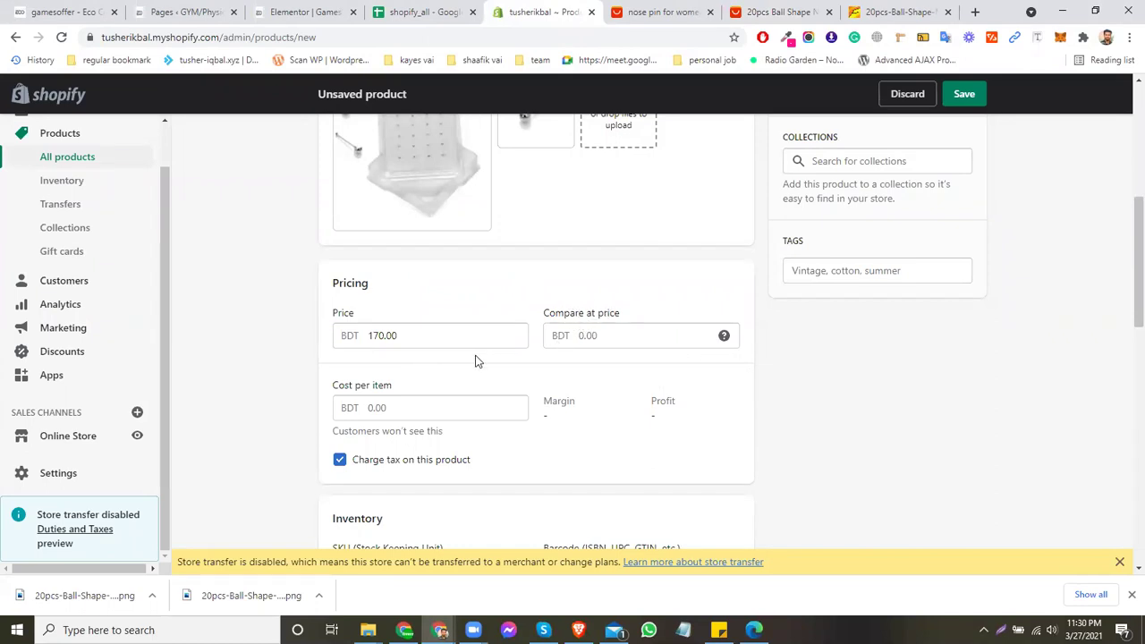
left_click_drag(566, 320, 632, 324)
left_click(808, 385)
scroll(662, 429, "down", 3)
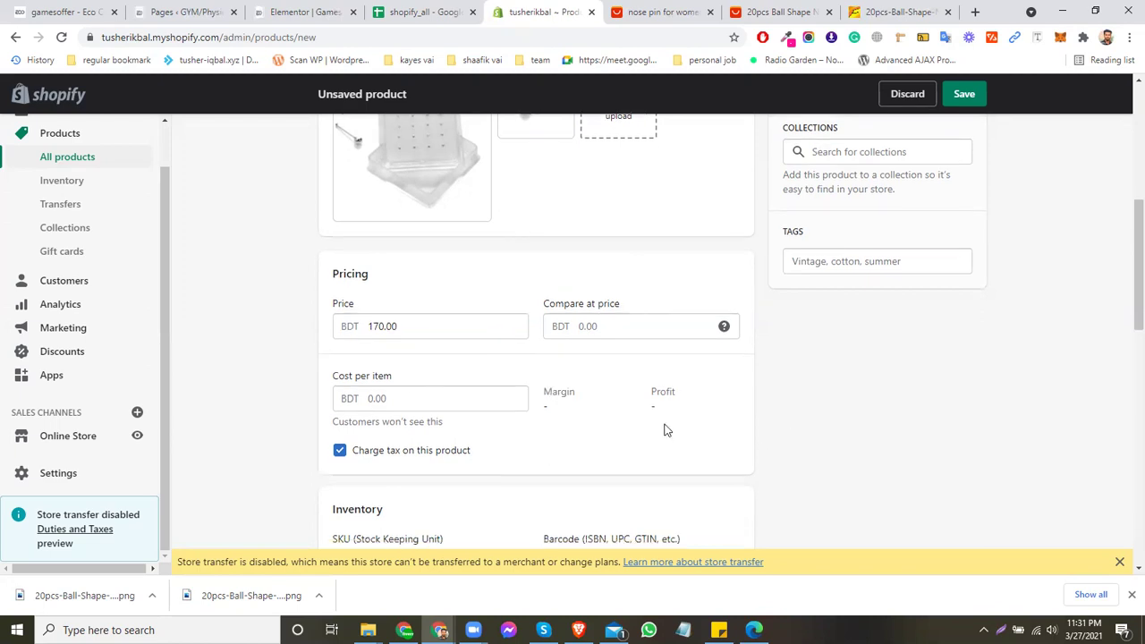
scroll(519, 392, "up", 2)
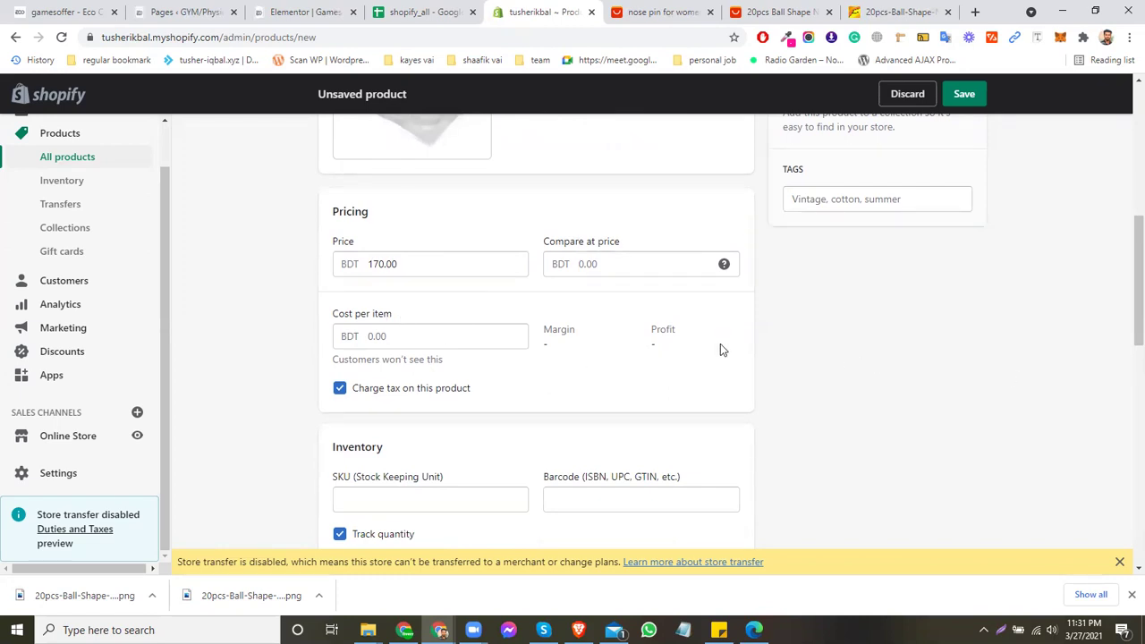
Enter np-001 as the product's SKU in the Inventory section.
scroll(751, 331, "down", 2)
scroll(757, 349, "down", 1)
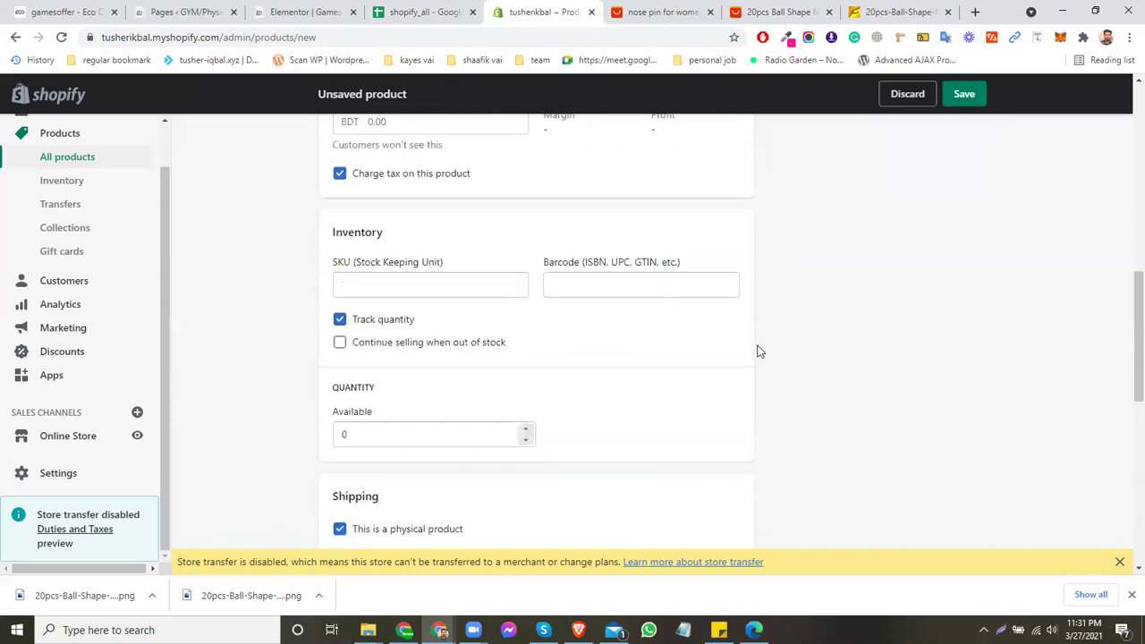
left_click(442, 287)
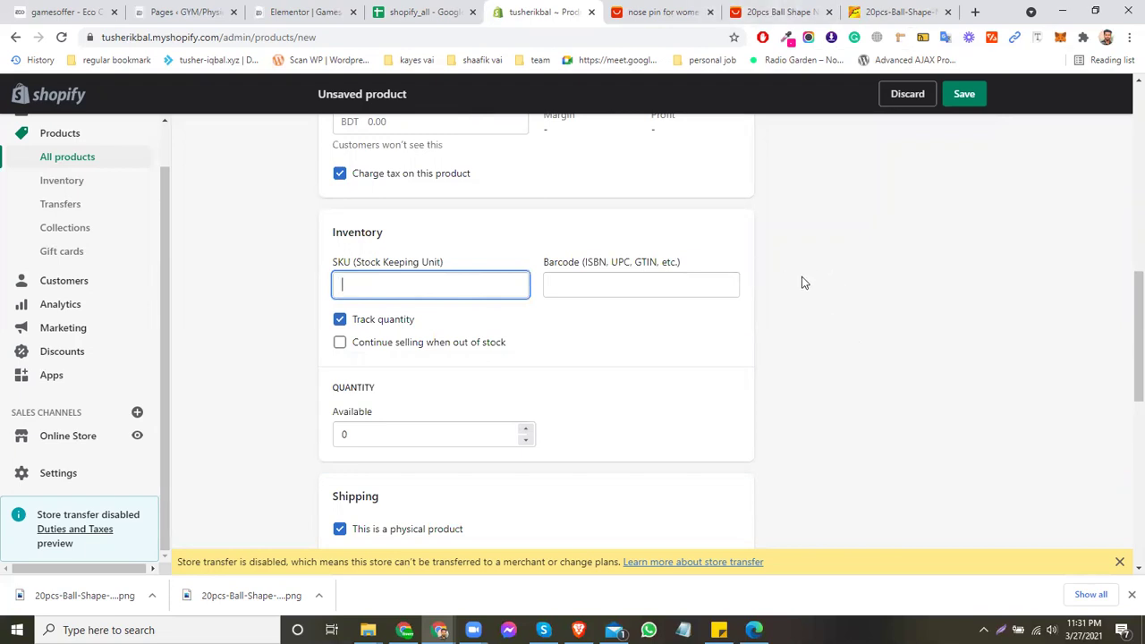
type("np-001")
scroll(819, 317, "up", 1)
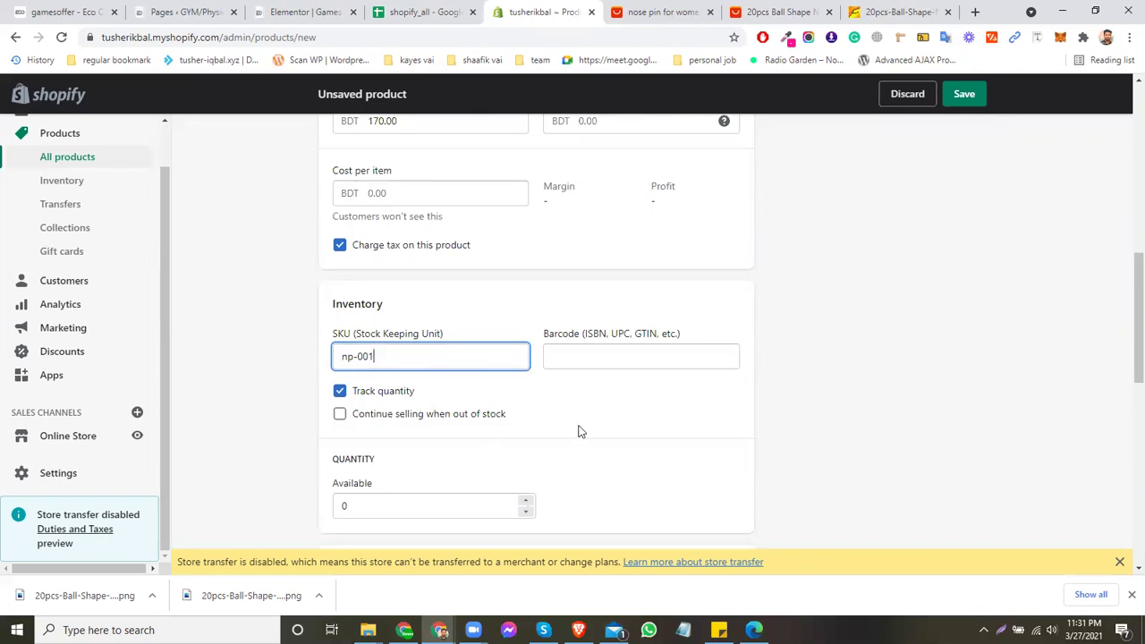
Set the product's available inventory quantity to 50.
scroll(662, 411, "down", 1)
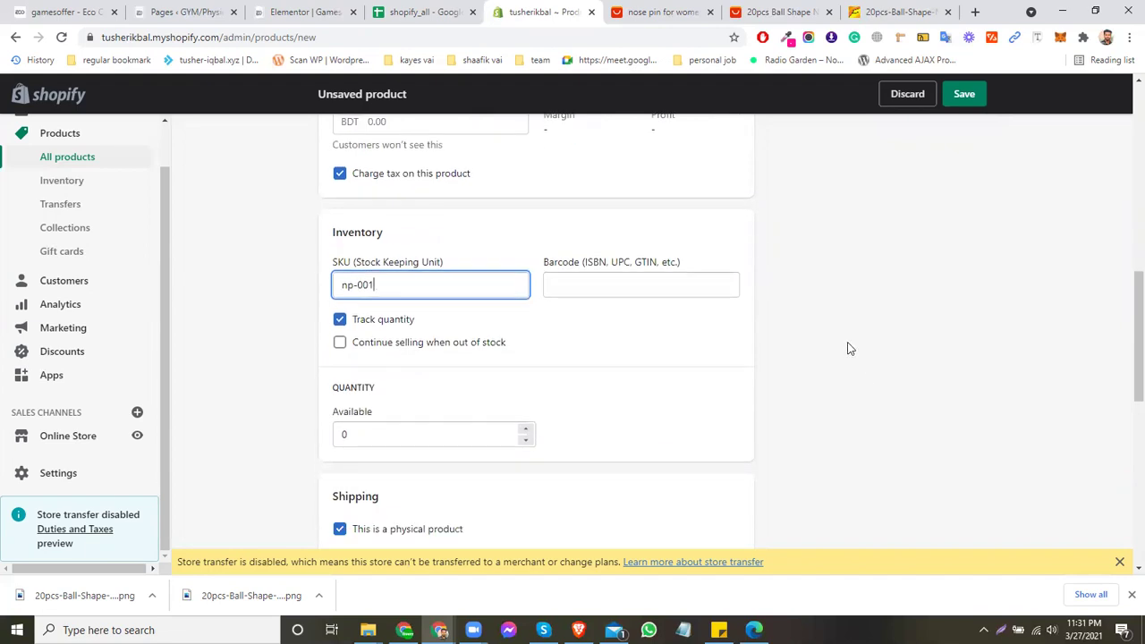
scroll(823, 338, "down", 1)
left_click(336, 361)
type("5")
scroll(918, 291, "down", 1)
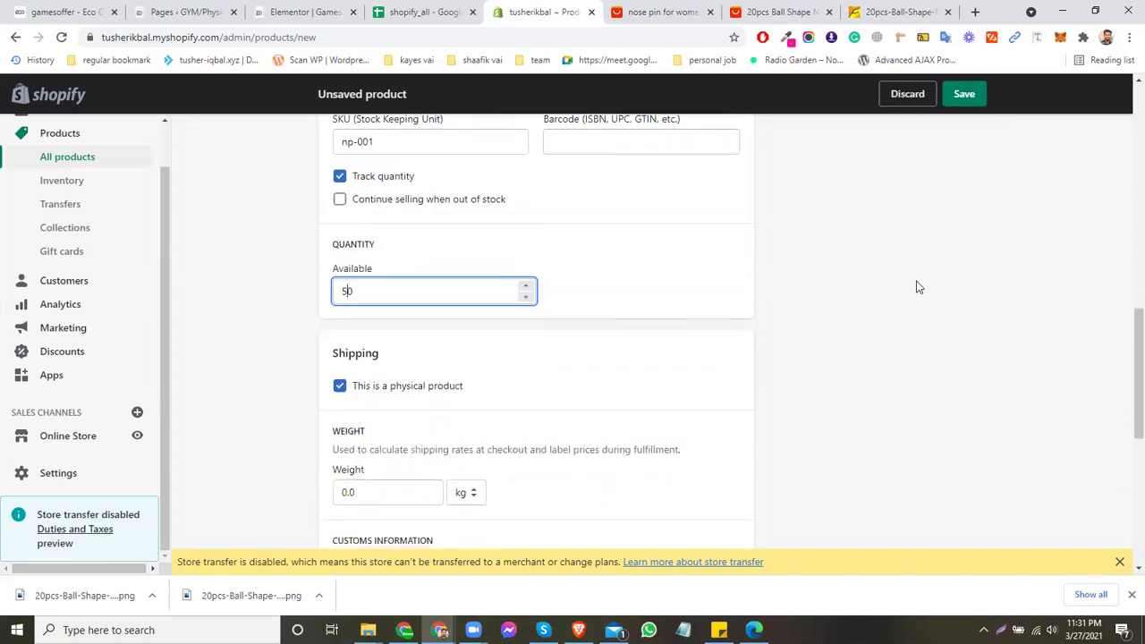
Look through the shipping, customs and variant settings, and open the product's website SEO for editing.
scroll(448, 400, "down", 1)
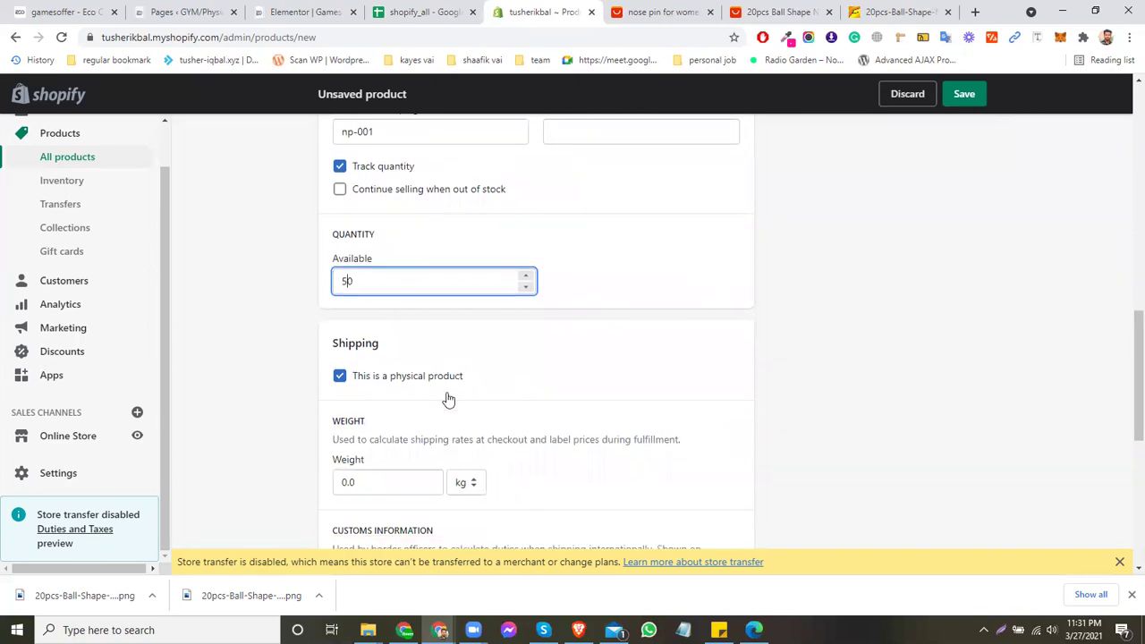
scroll(772, 377, "down", 1)
scroll(771, 377, "up", 1)
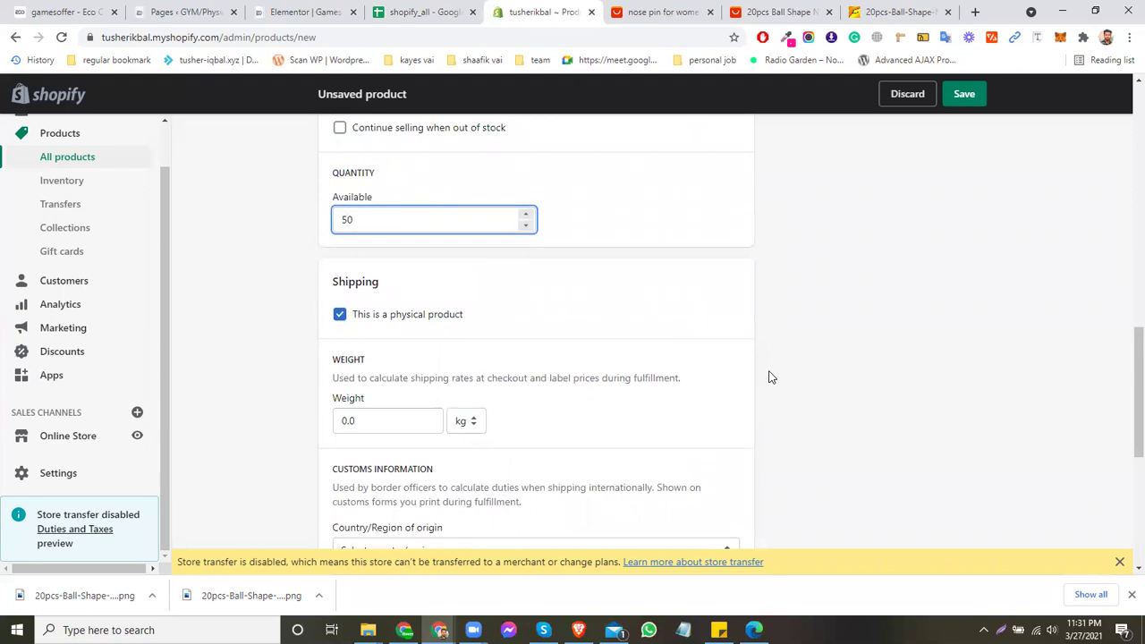
scroll(771, 377, "down", 2)
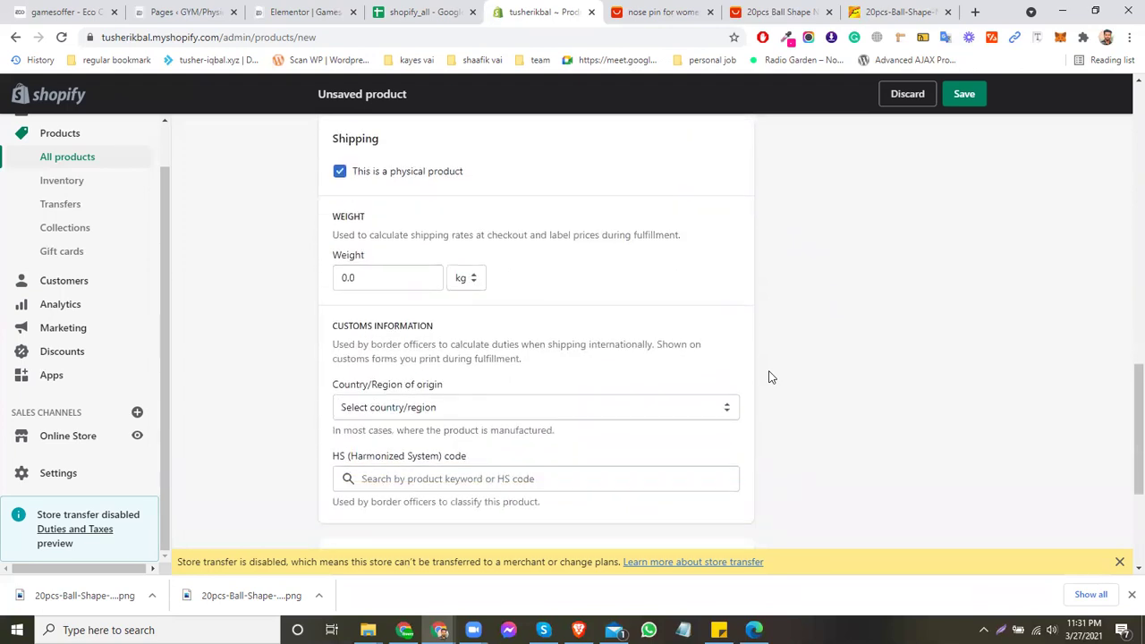
scroll(772, 376, "down", 1)
scroll(771, 377, "down", 3)
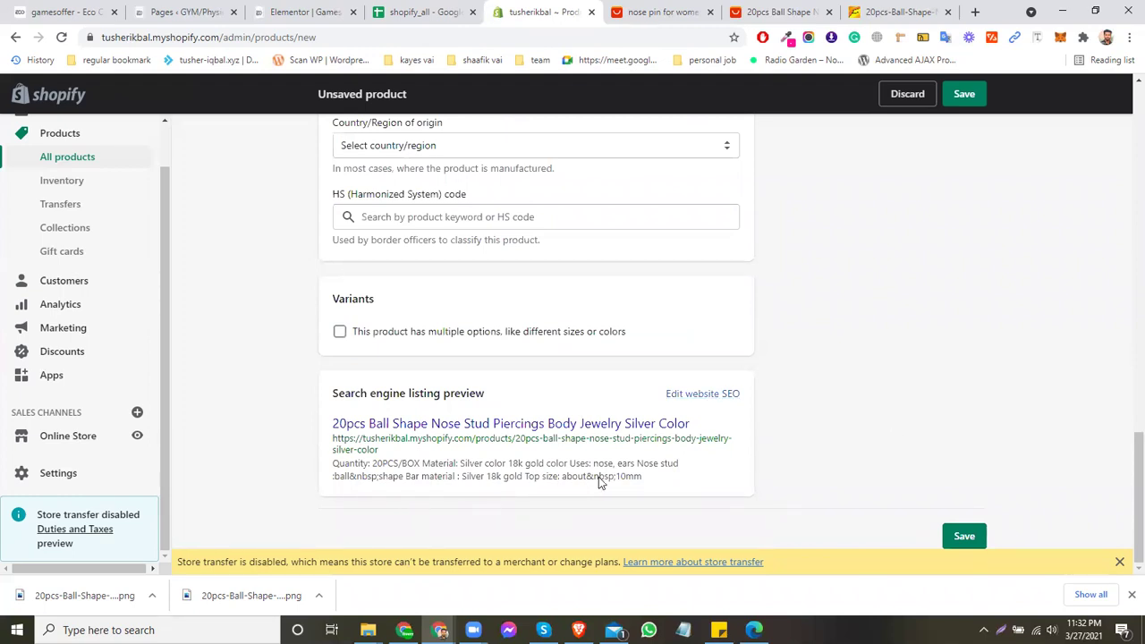
left_click(730, 395)
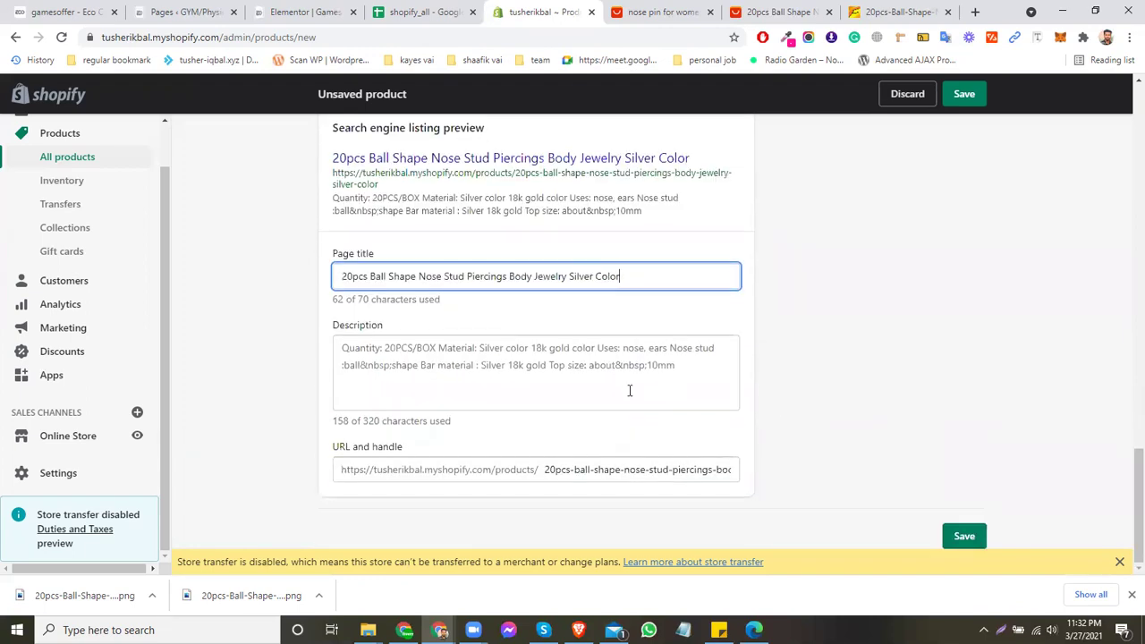
Review the search listing's description and its URL handle without editing them.
left_click_drag(589, 367, 446, 359)
key("ctrl+a")
left_click(582, 380)
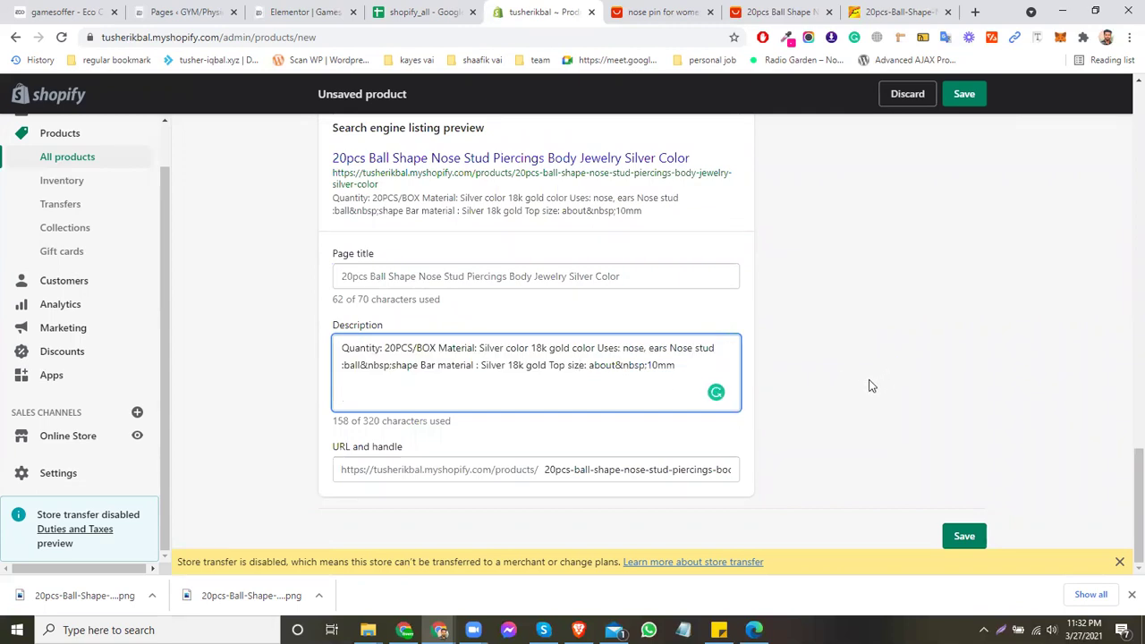
left_click_drag(547, 470, 769, 472)
left_click(788, 458)
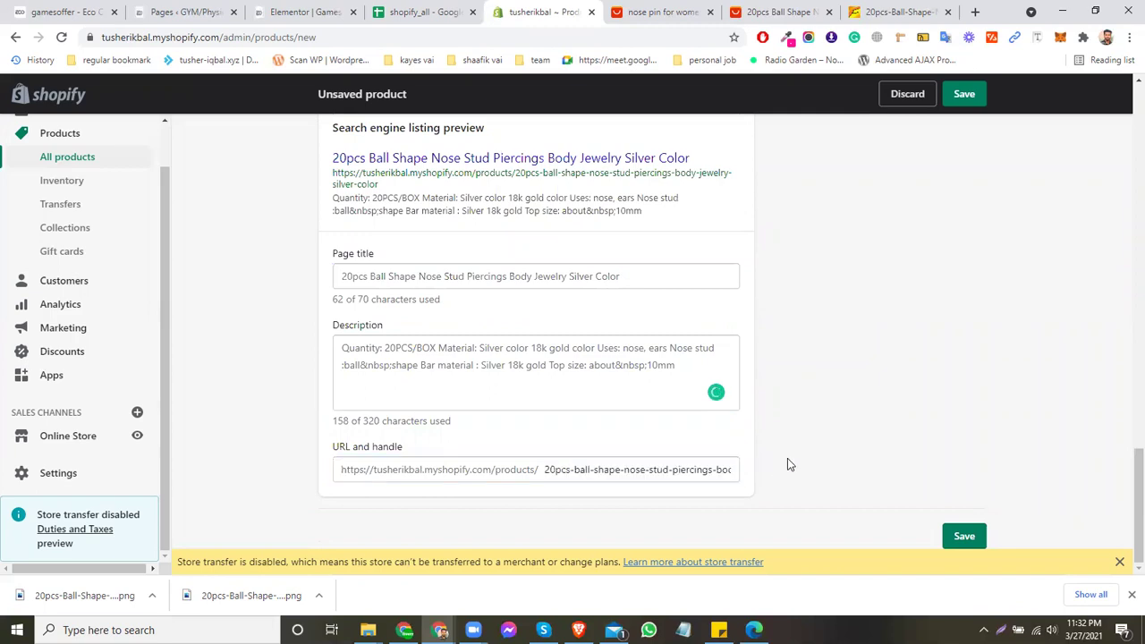
Review the product form's inventory, customs, variant, search listing and collections sections.
scroll(787, 458, "up", 2)
scroll(849, 430, "up", 8)
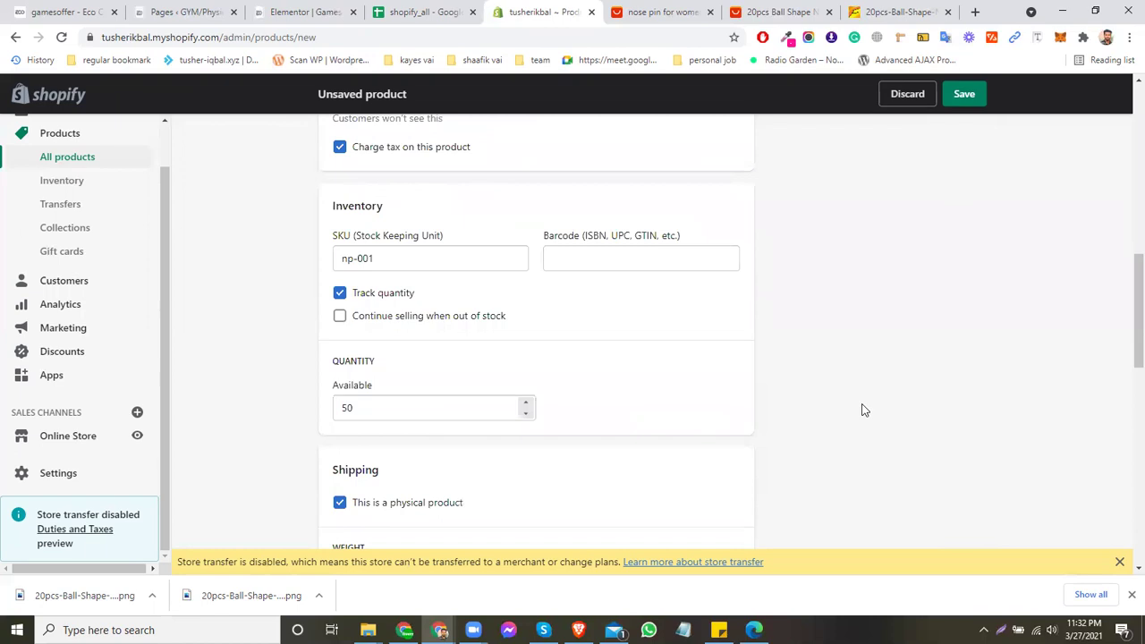
scroll(818, 460, "down", 8)
scroll(829, 433, "down", 1)
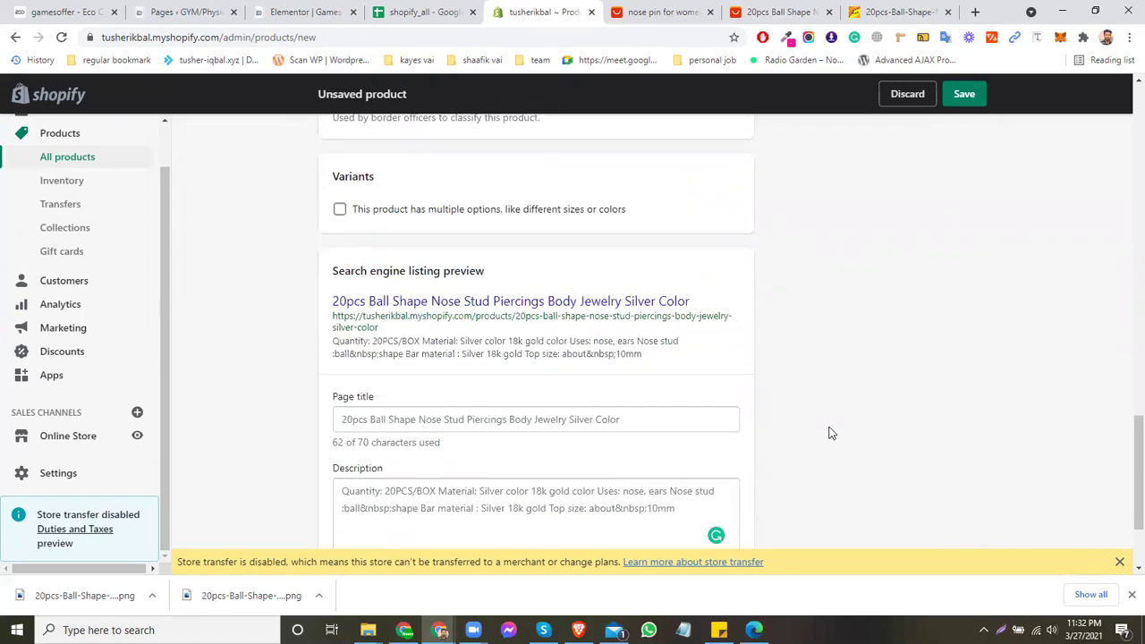
scroll(825, 419, "up", 2)
scroll(793, 421, "up", 2)
scroll(791, 417, "down", 1)
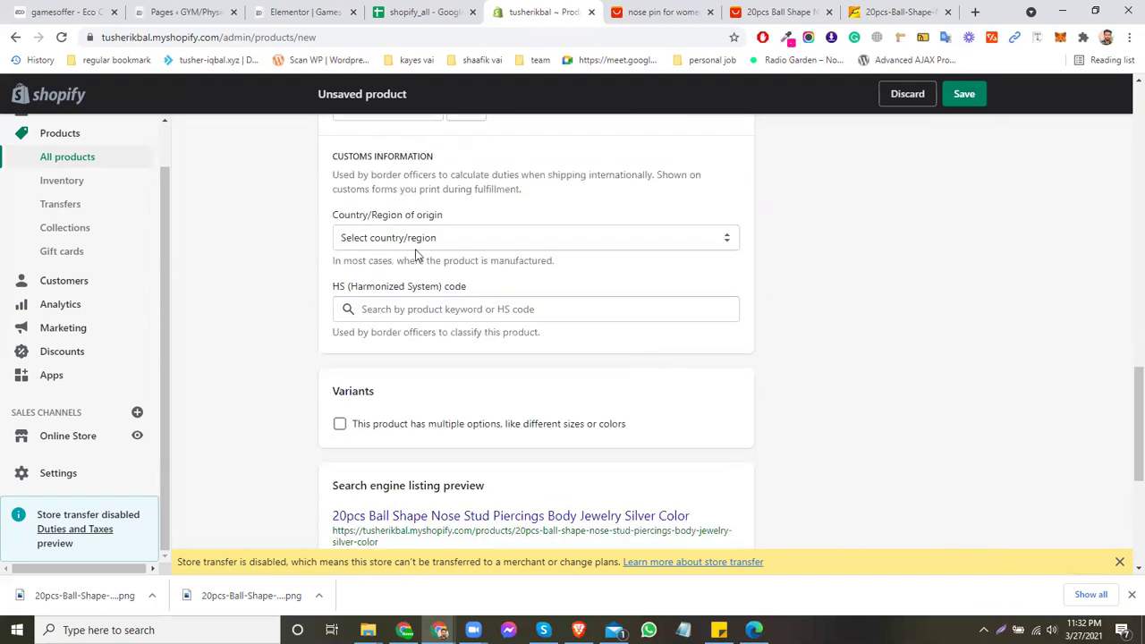
scroll(433, 313, "up", 10)
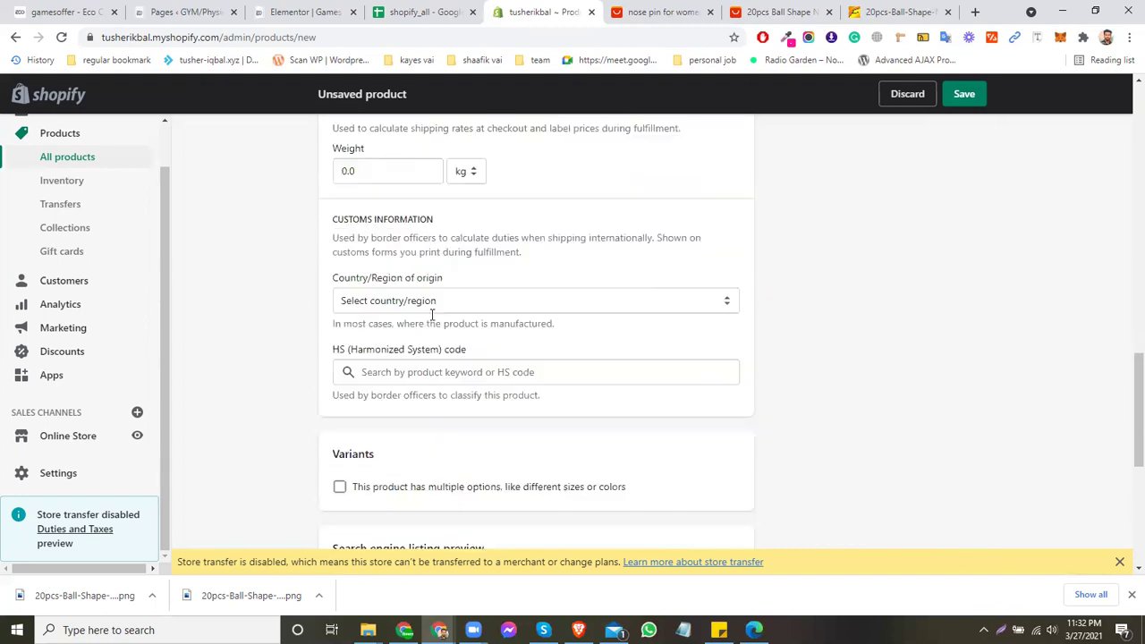
scroll(879, 325, "up", 4)
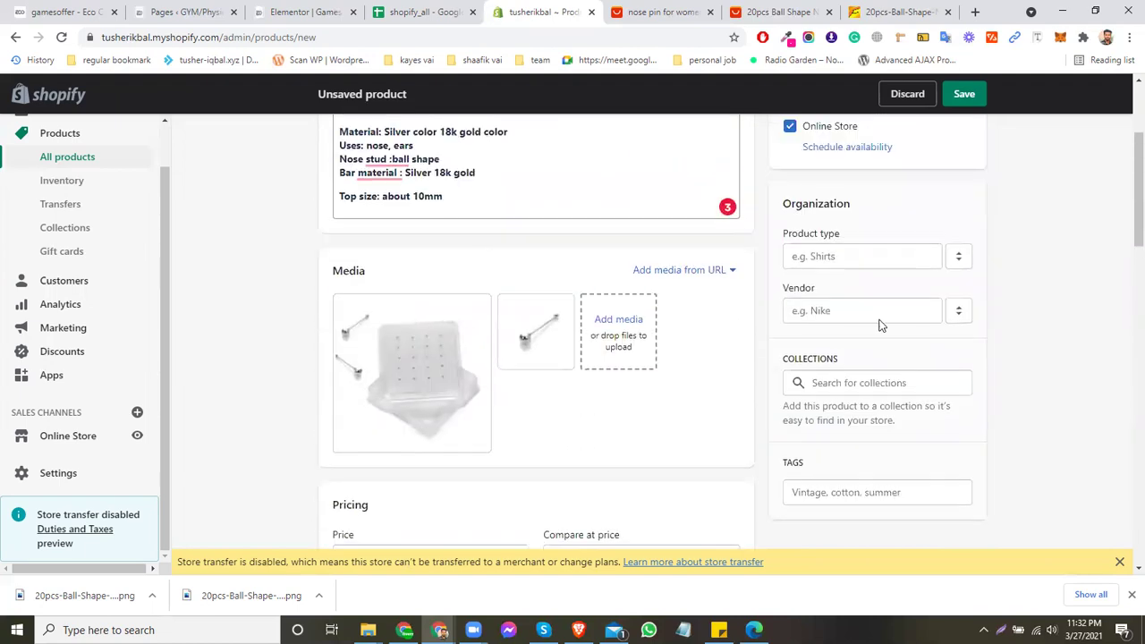
scroll(913, 322, "down", 4)
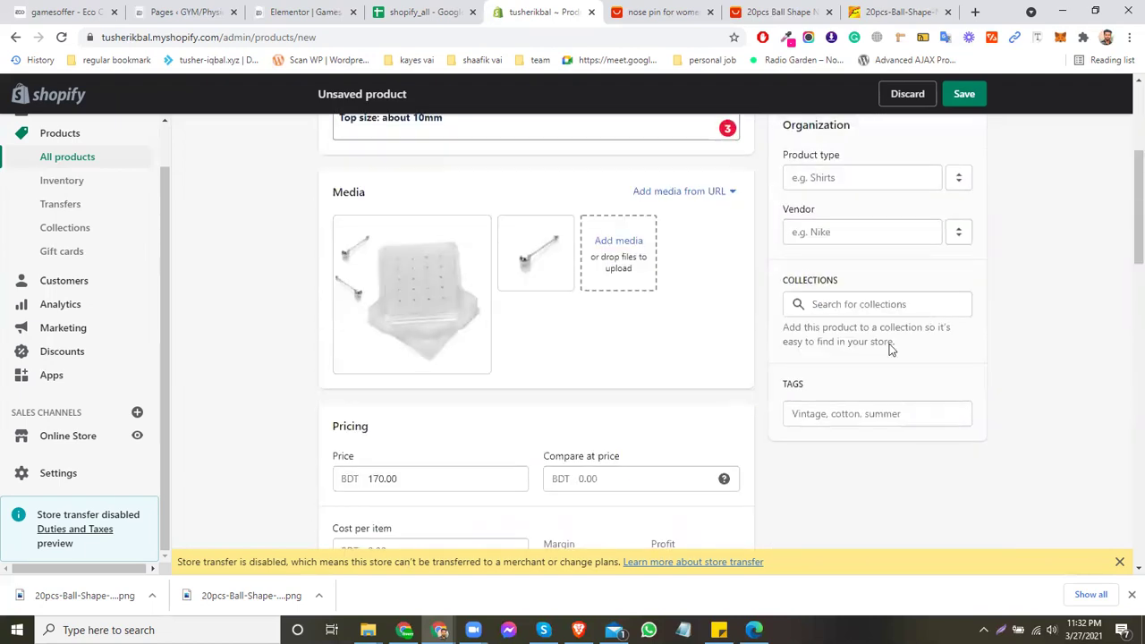
double_click(811, 281)
left_click(1017, 273)
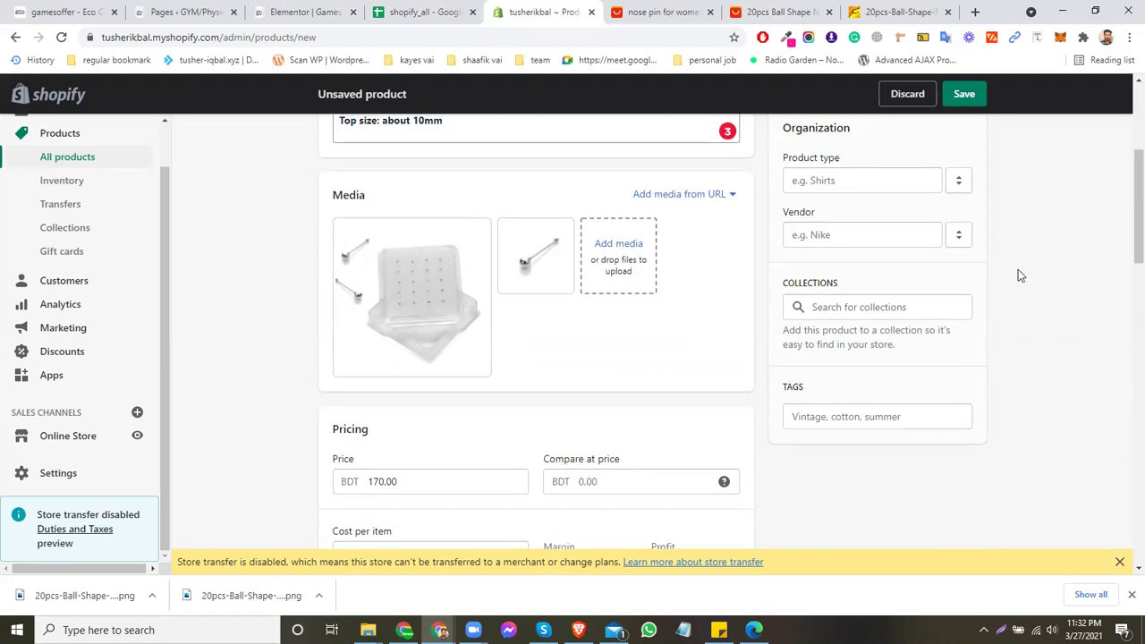
Add nose pin as the product type in the Organization section.
scroll(1017, 272, "up", 2)
left_click_drag(848, 268, 780, 273)
left_click(902, 288)
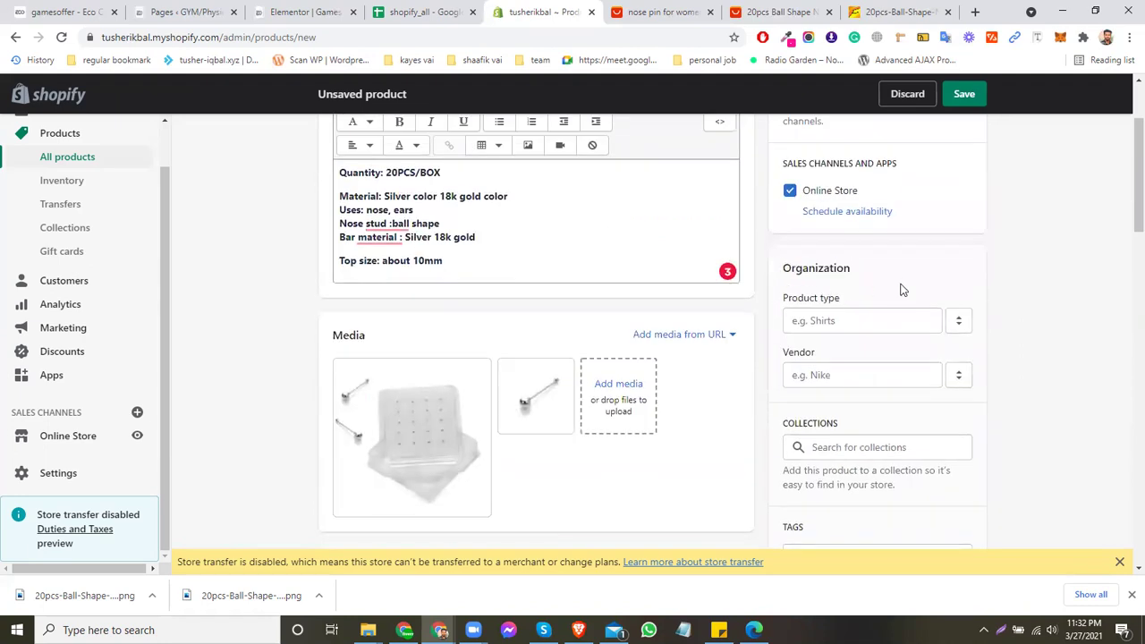
scroll(1040, 284, "down", 1)
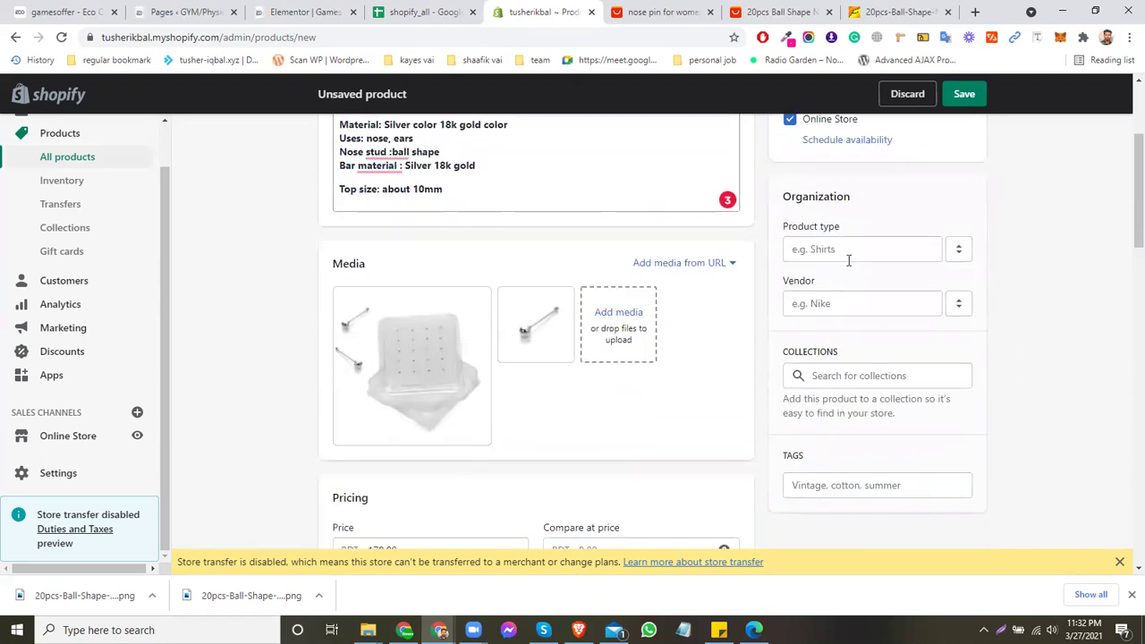
left_click(820, 249)
type("n")
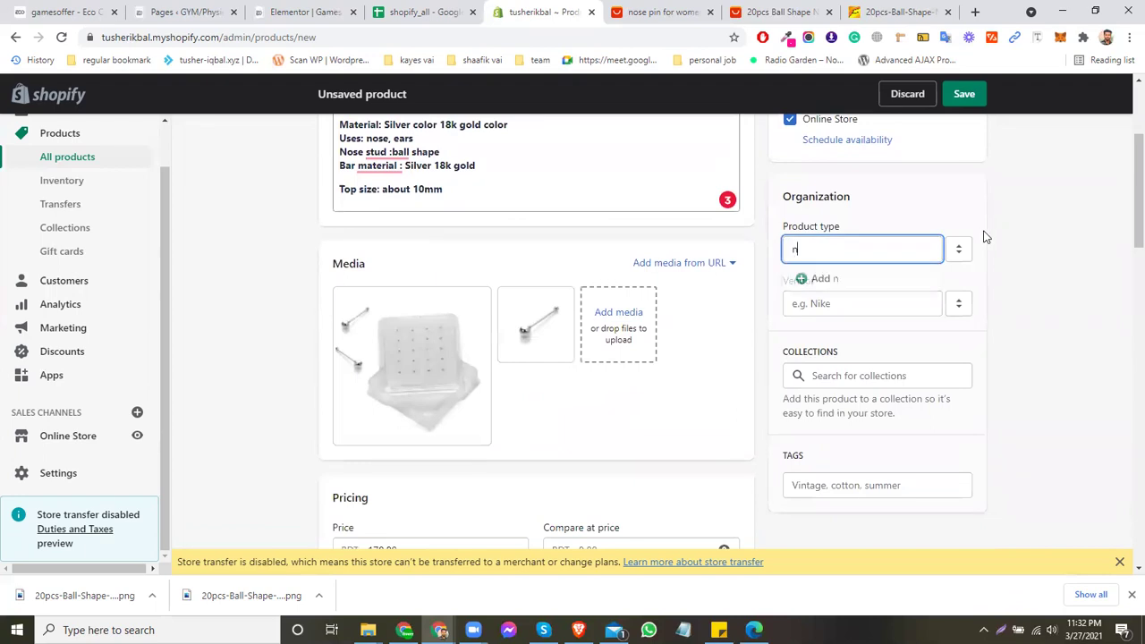
type("ose pin")
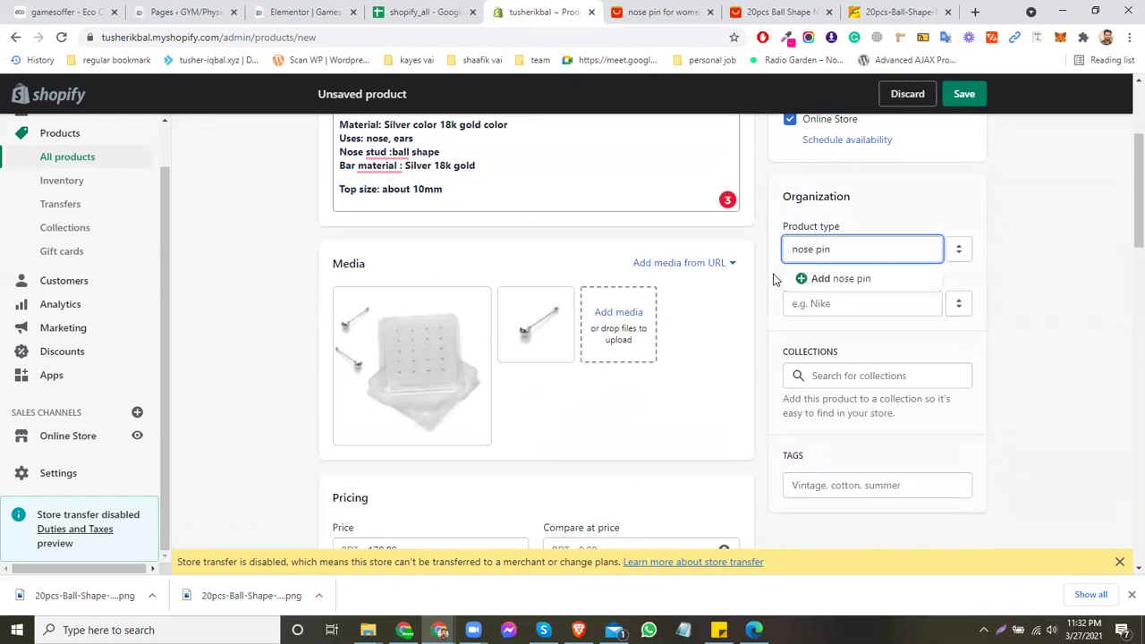
left_click(876, 279)
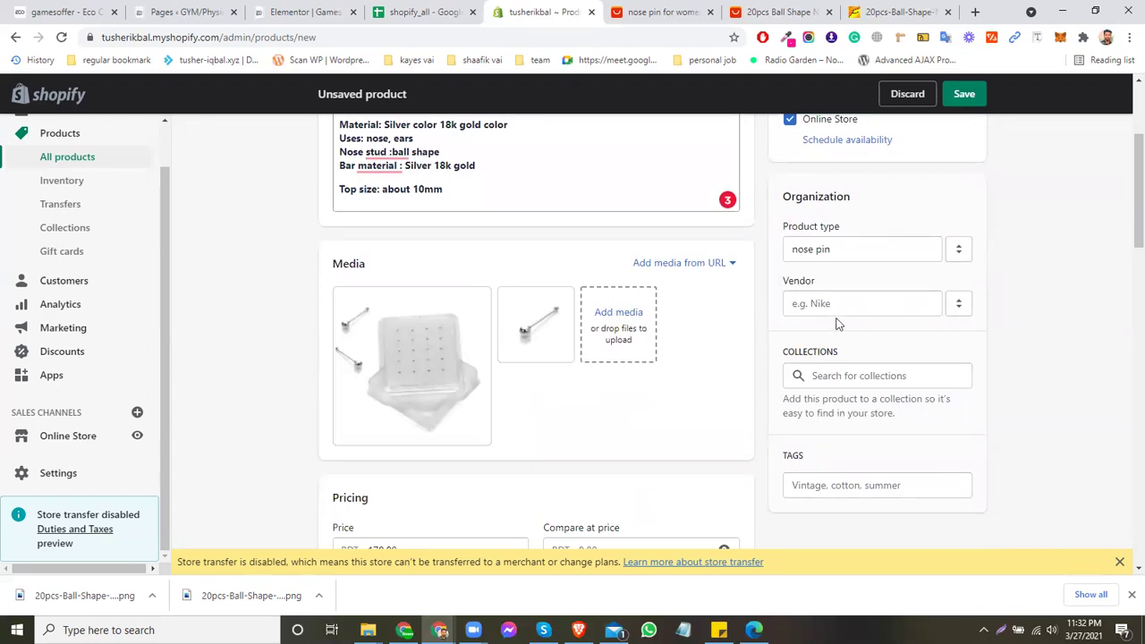
Tag the product with nose, pin and nose pin, leaving the vendor empty.
left_click_drag(801, 281, 782, 279)
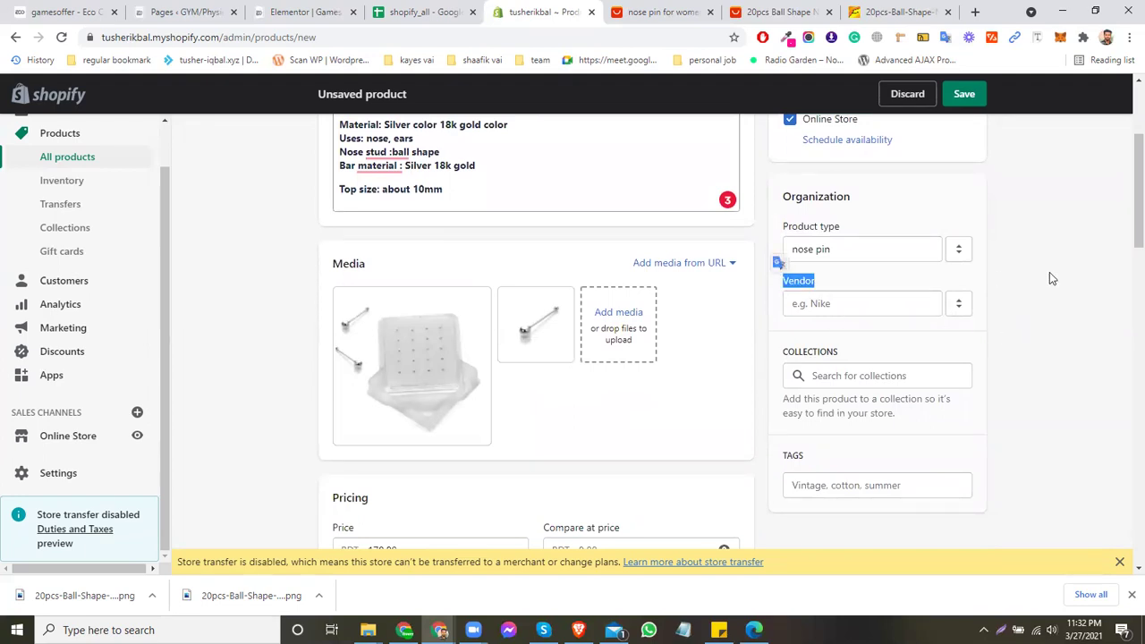
left_click(1050, 280)
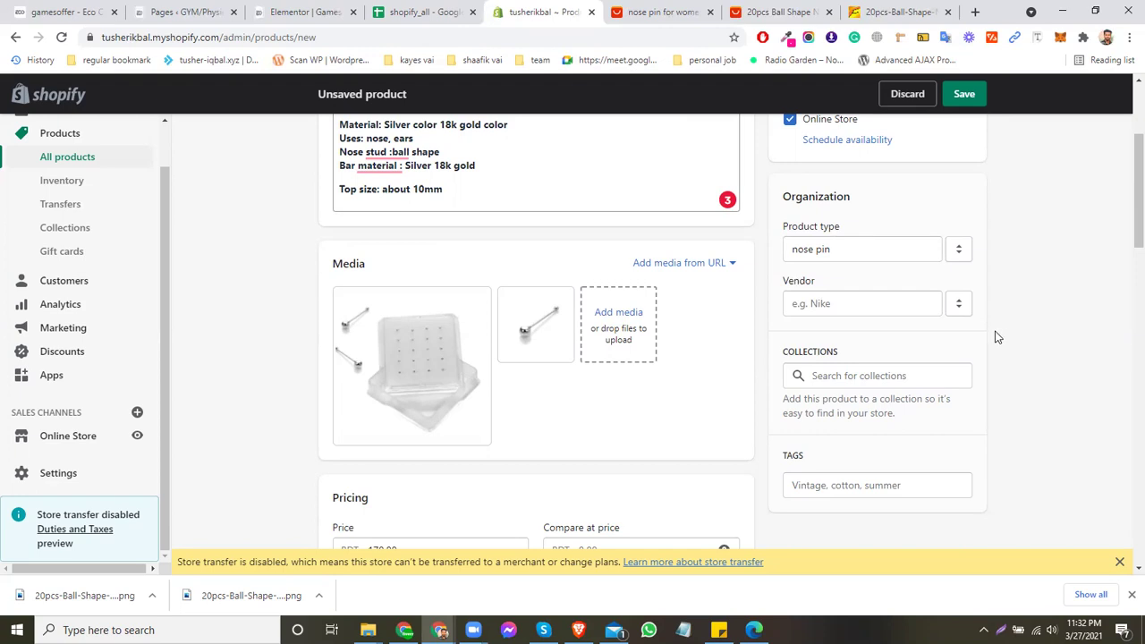
scroll(912, 266, "down", 1)
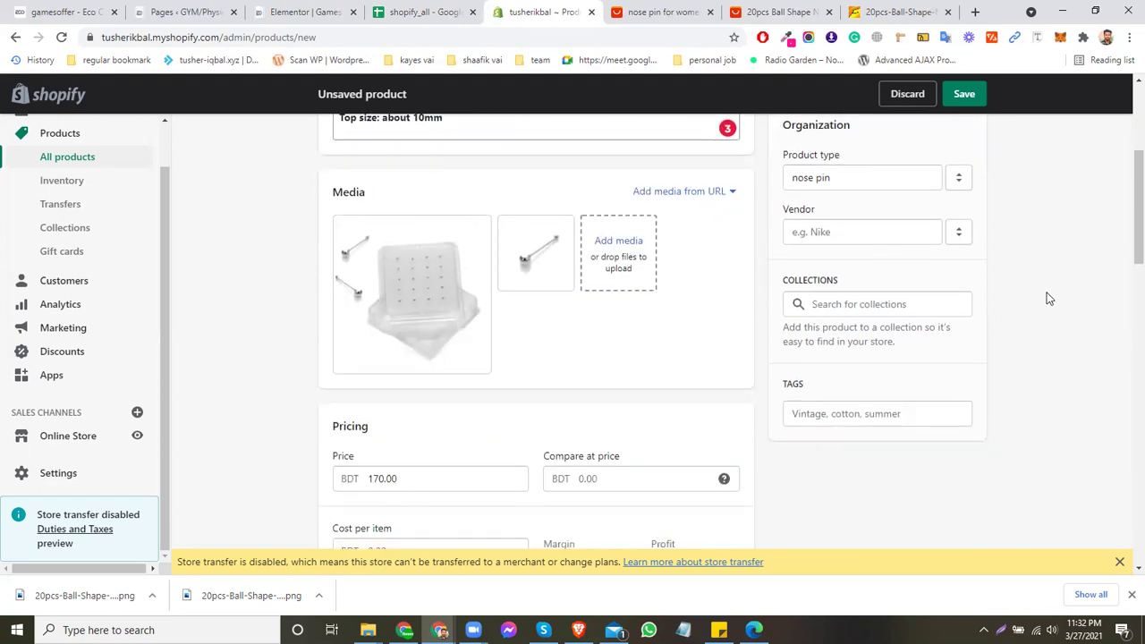
left_click(879, 414)
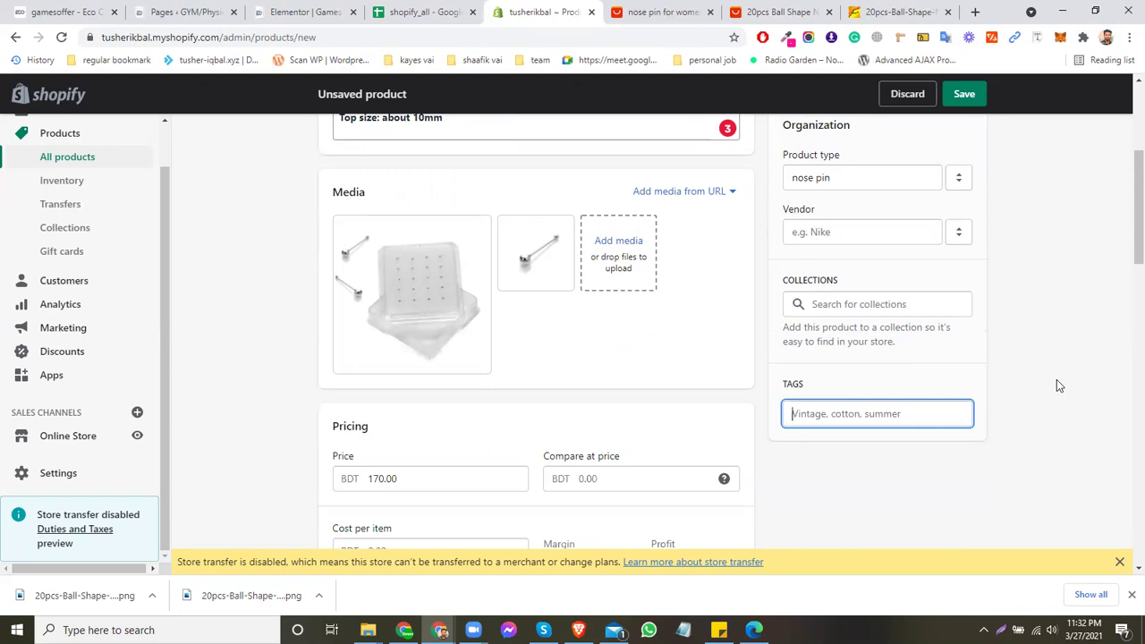
type("nose p")
key("BackSpace")
key("BackSpace")
key("Return")
type("pin")
key("Return")
type("nose pin")
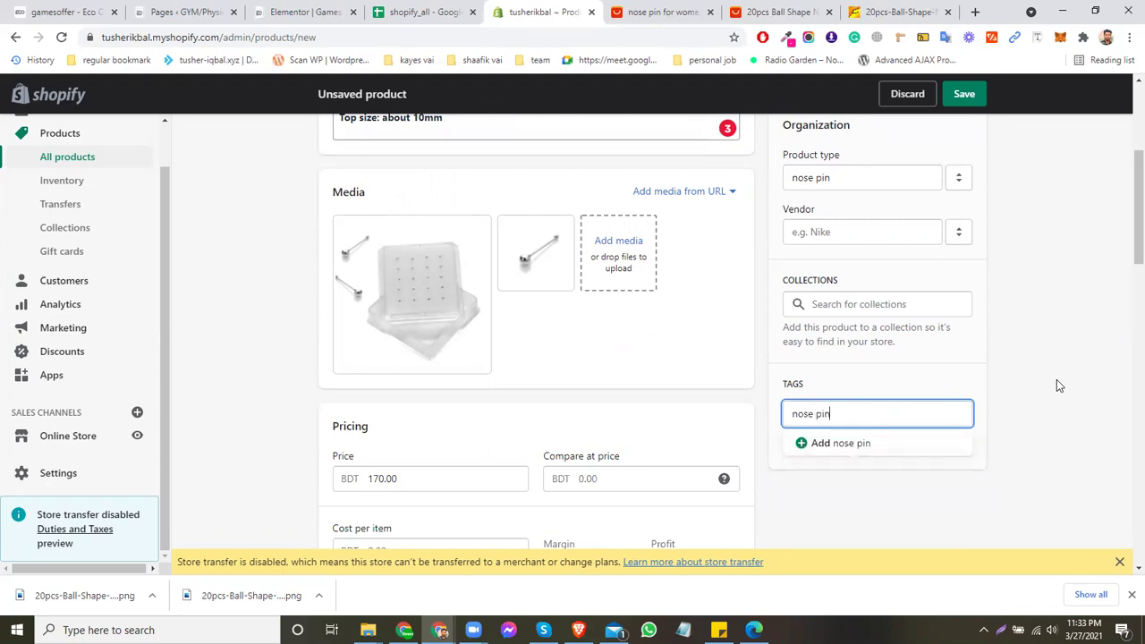
key("Return")
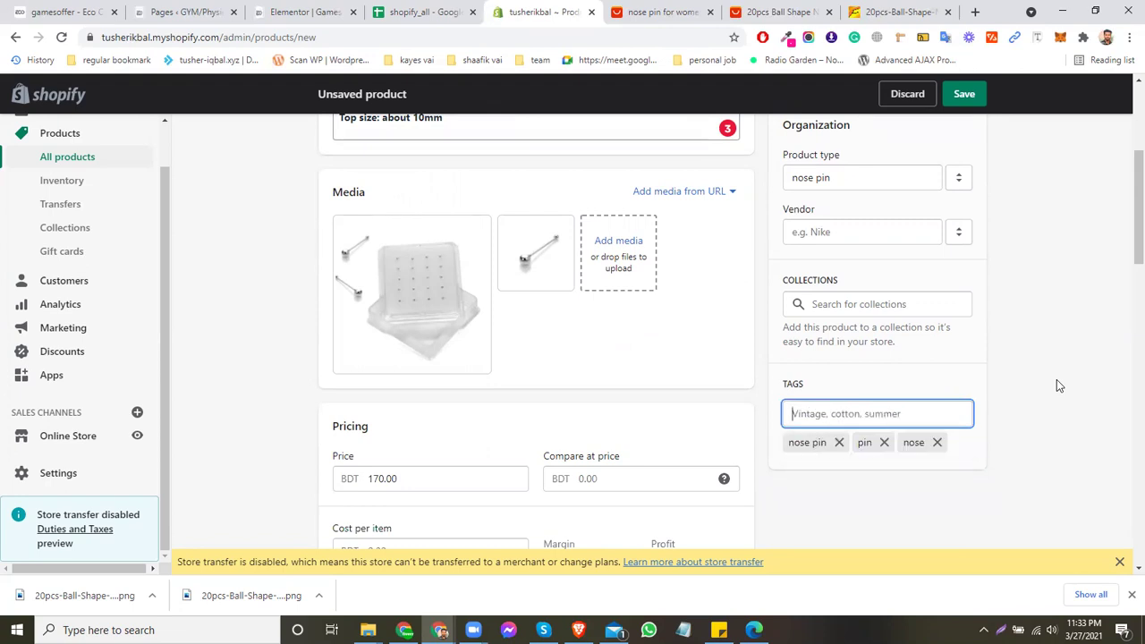
double_click(799, 209)
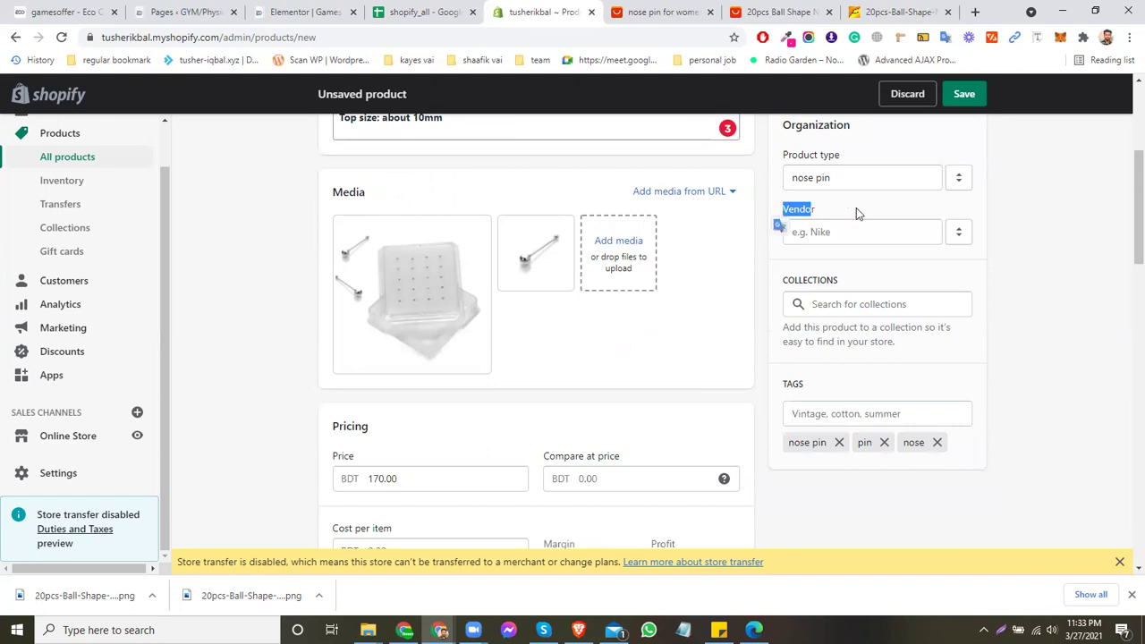
left_click_drag(829, 215, 779, 192)
left_click(1054, 256)
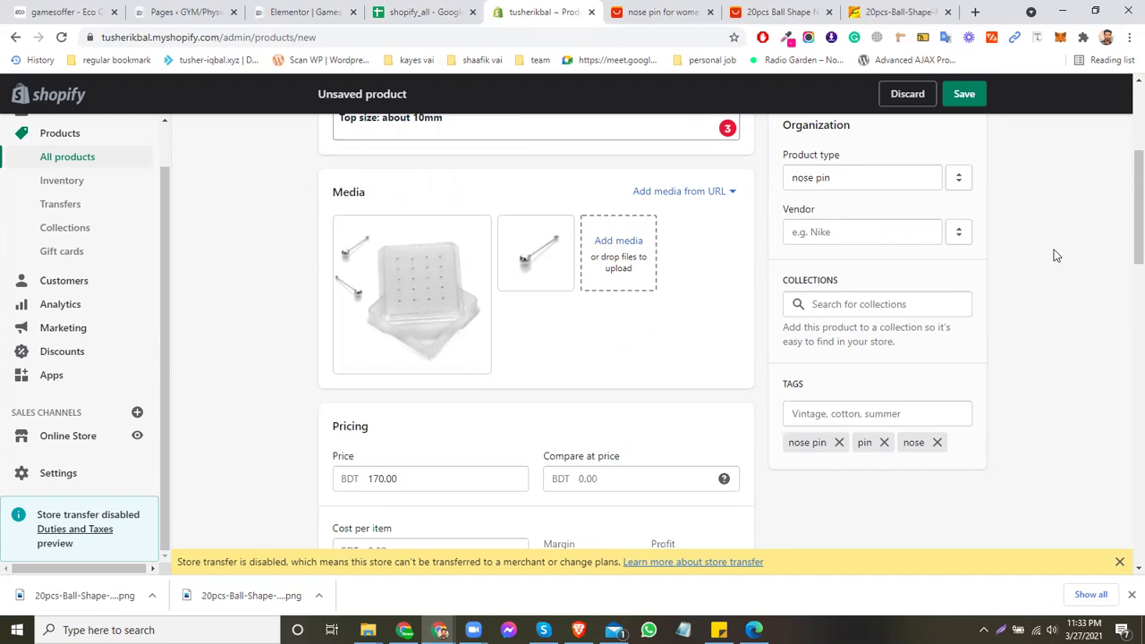
scroll(1050, 269, "up", 1)
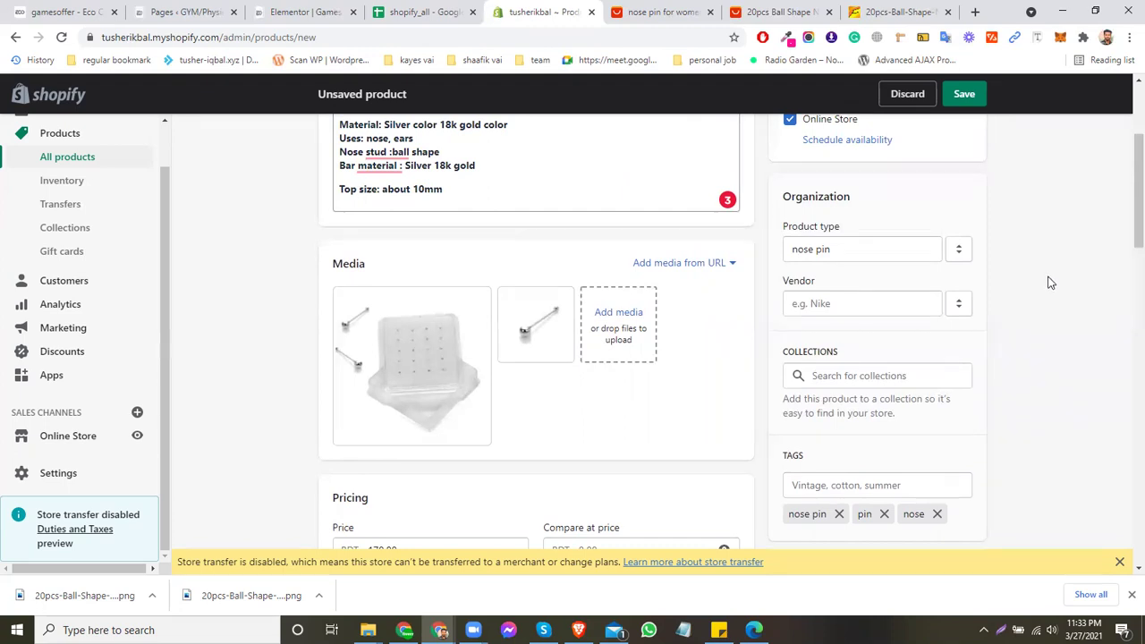
Enable multiple options, like different sizes or colors, in the product's Variants section.
scroll(1049, 298, "down", 3)
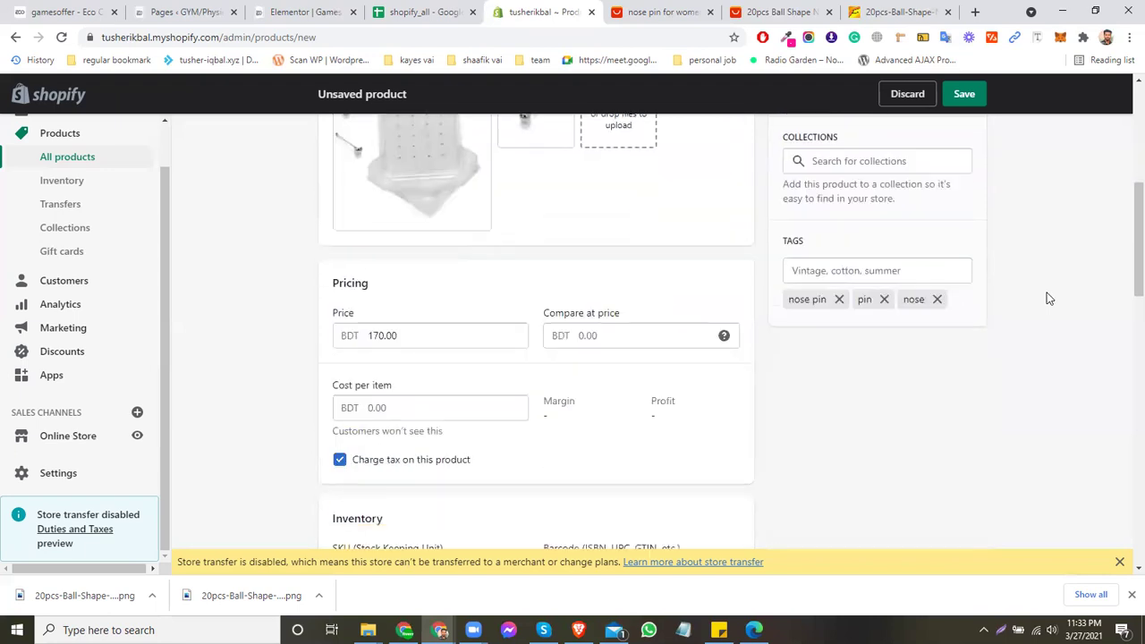
scroll(1042, 302, "down", 2)
scroll(1043, 302, "down", 9)
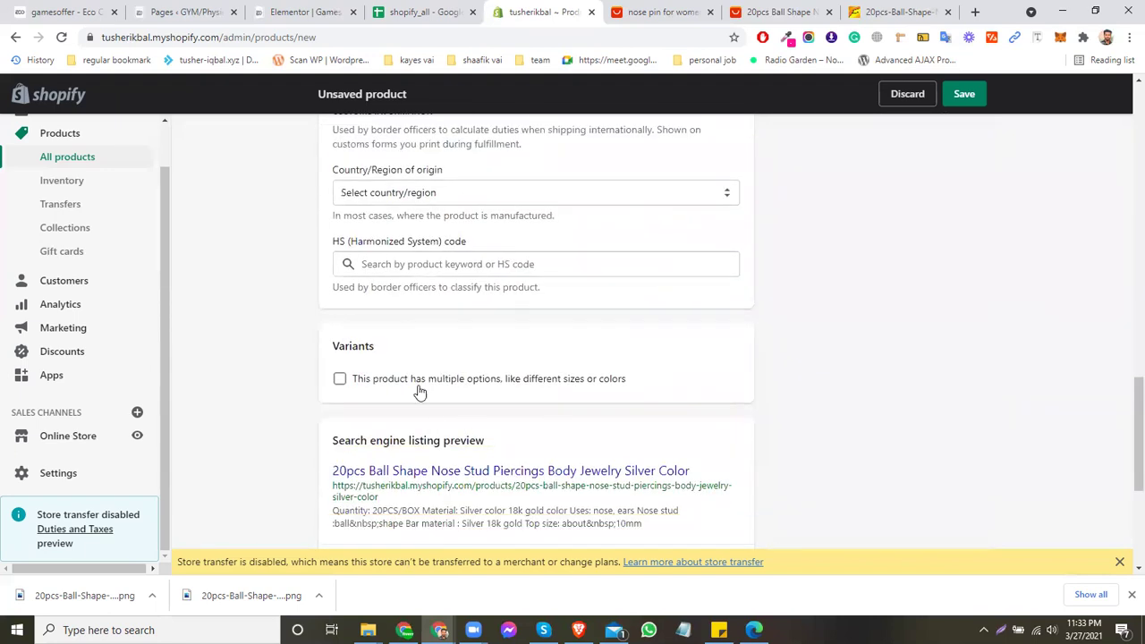
scroll(398, 380, "down", 1)
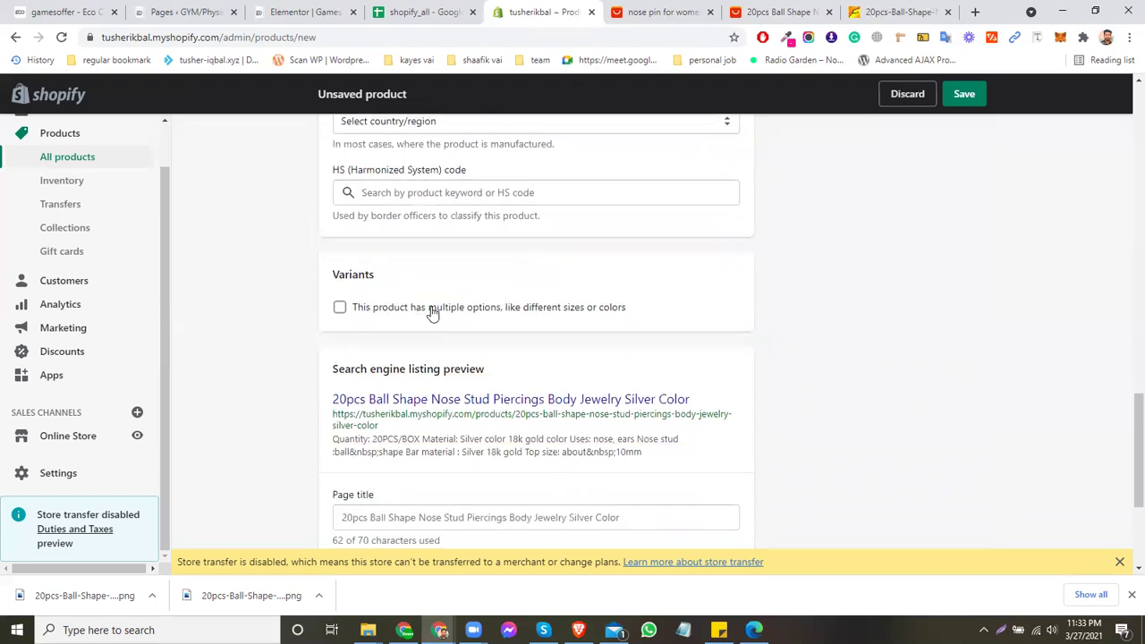
left_click(431, 312)
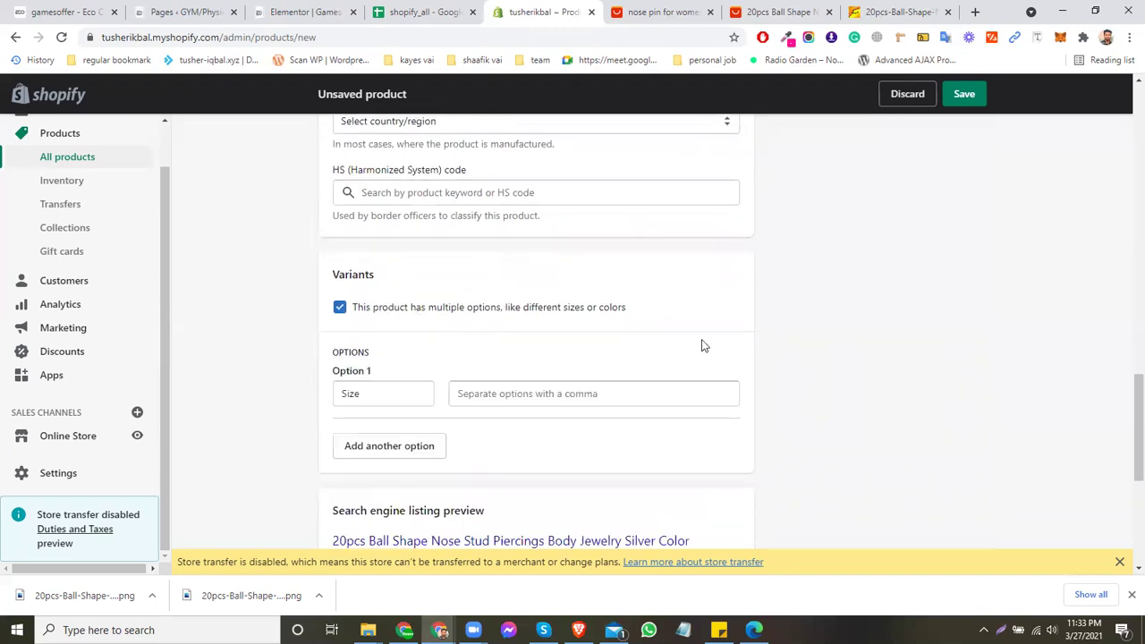
Enter 2'' and 3'' as the values of the Size option for the product variants.
scroll(779, 337, "down", 1)
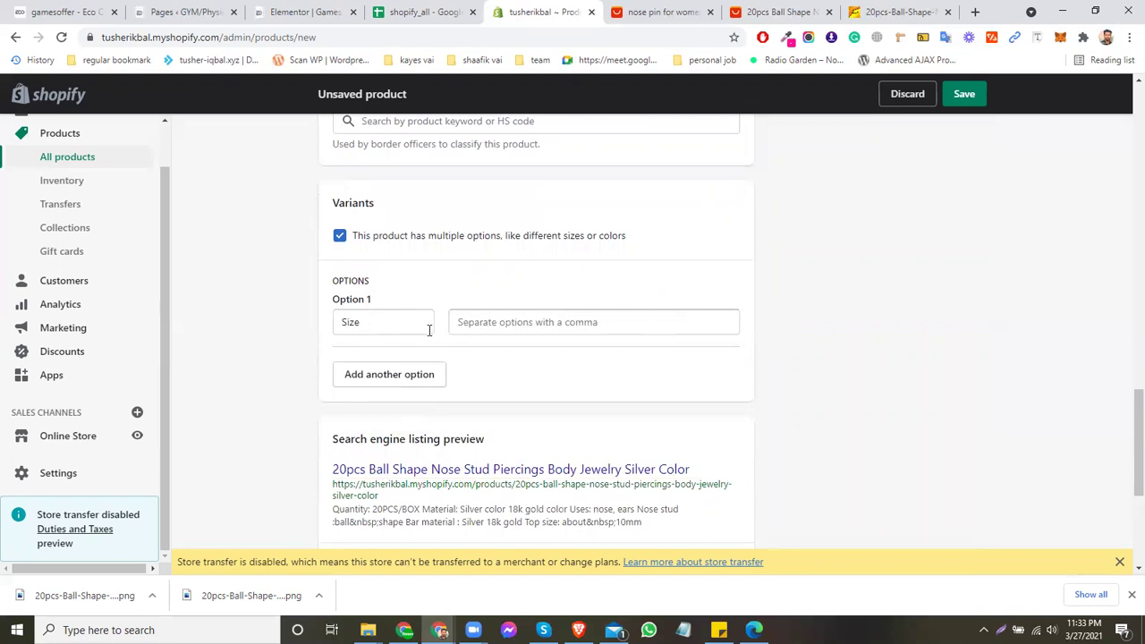
left_click(529, 320)
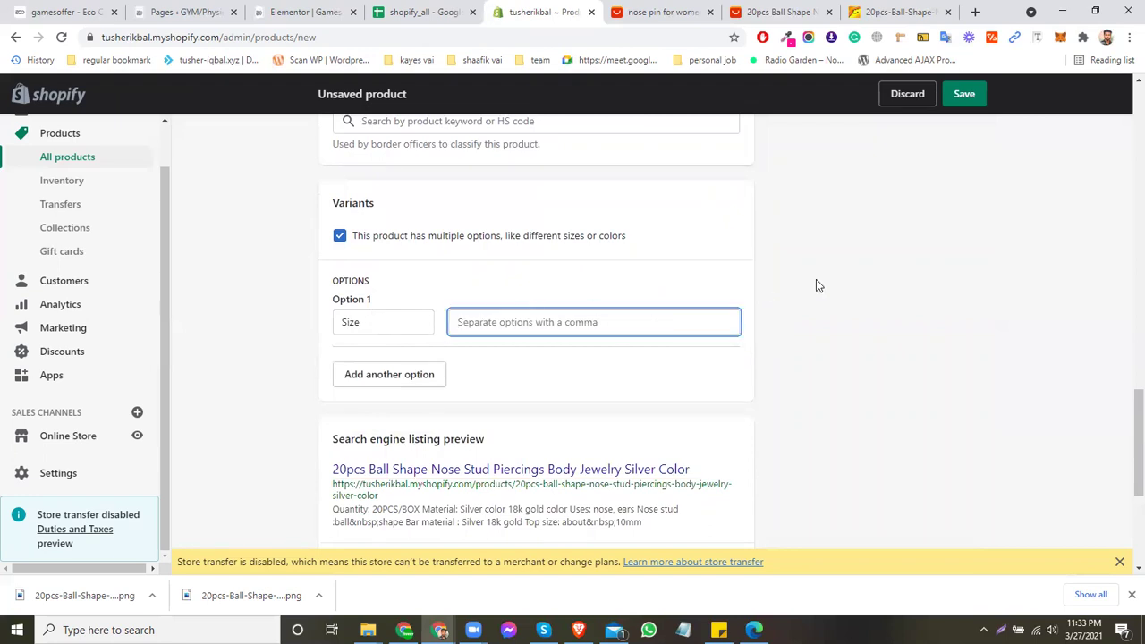
type("2")
type(" inch")
key("BackSpace")
key("BackSpace")
key("BackSpace")
type("in")
key("BackSpace")
key("BackSpace")
key("BackSpace")
type("\"\"")
key("BackSpace")
type("\"")
key("Return")
type("3\"")
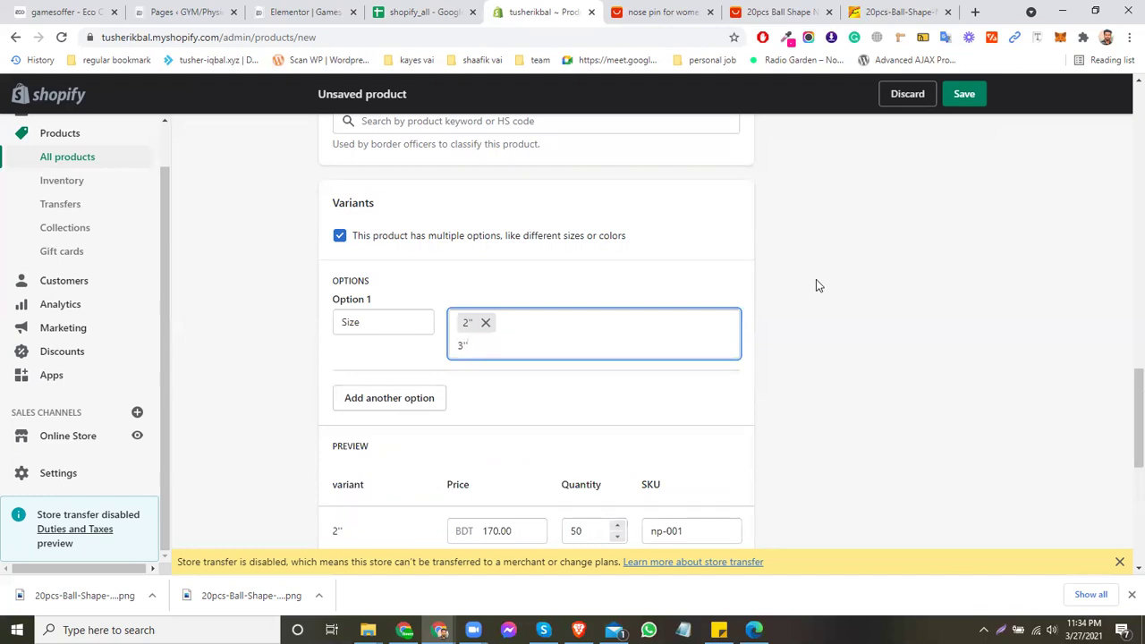
key("Return")
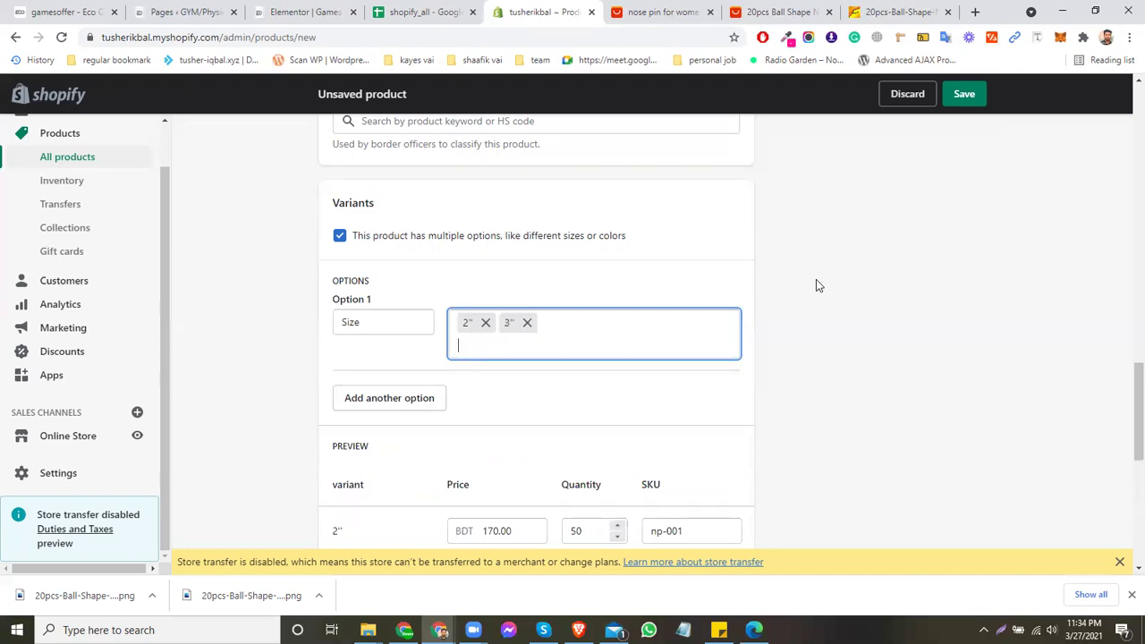
Add a second variant option, Color, with the values red and white.
scroll(805, 295, "down", 1)
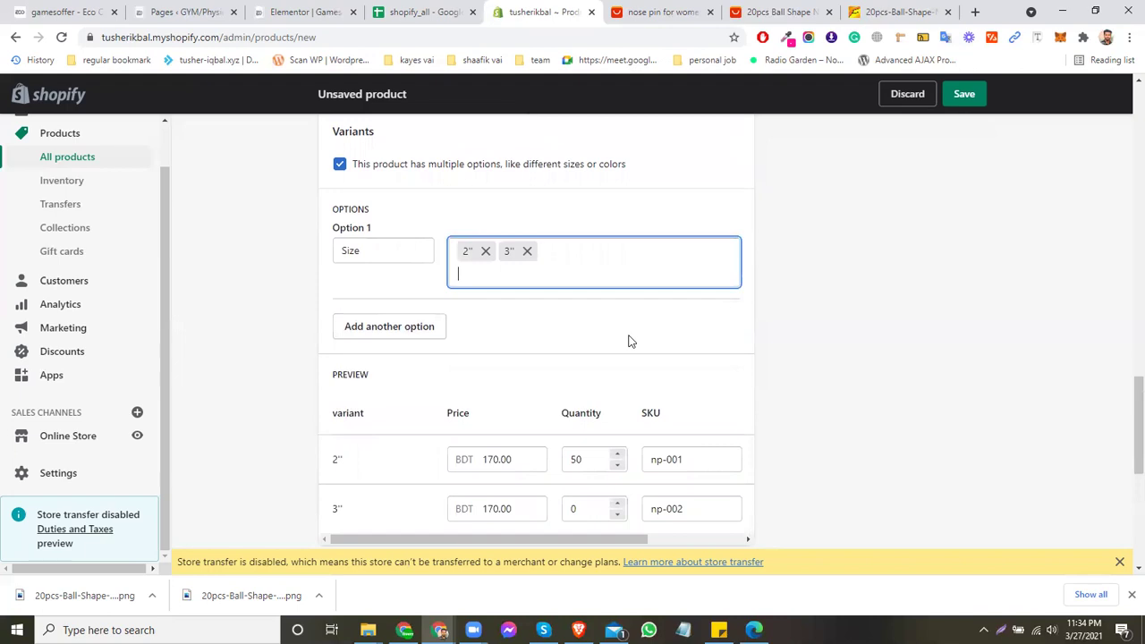
scroll(402, 409, "down", 1)
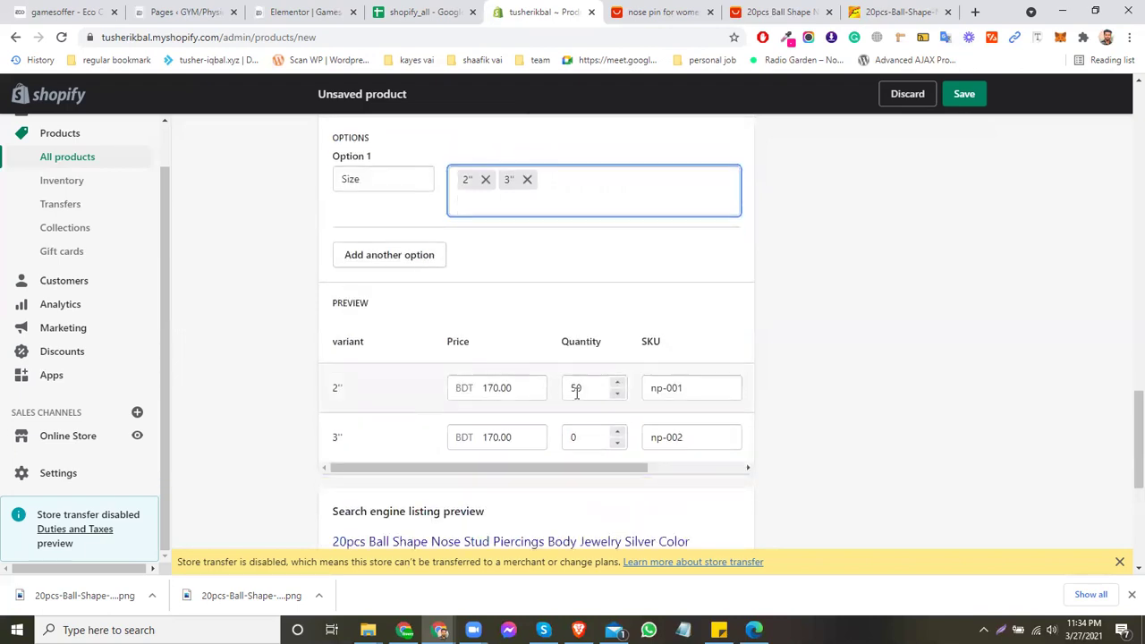
scroll(578, 389, "up", 1)
left_click(428, 338)
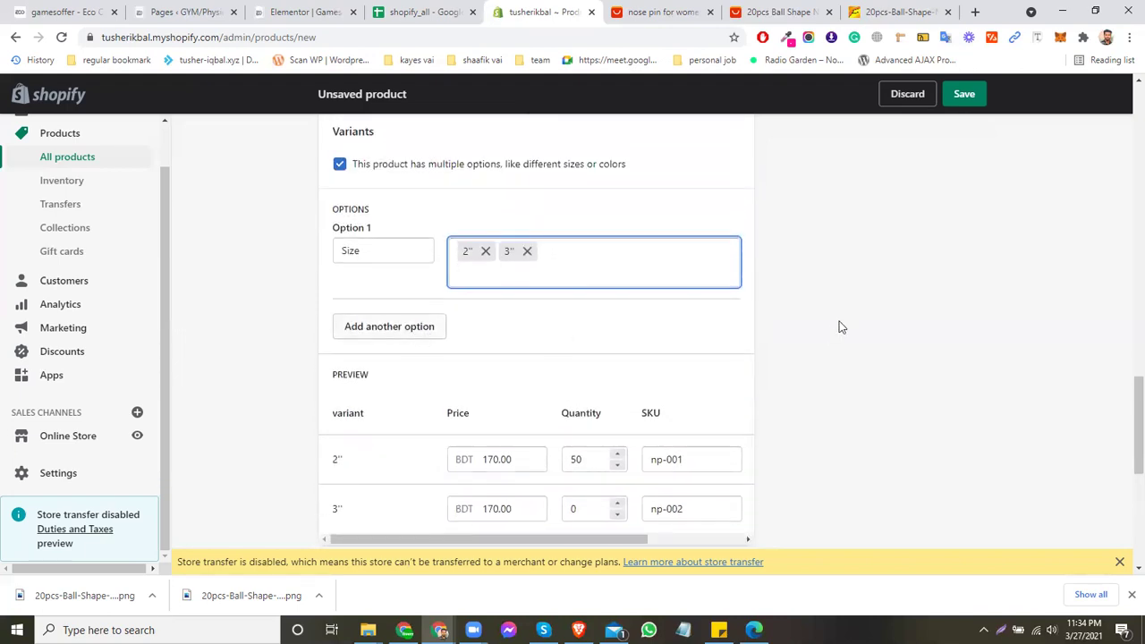
type("red")
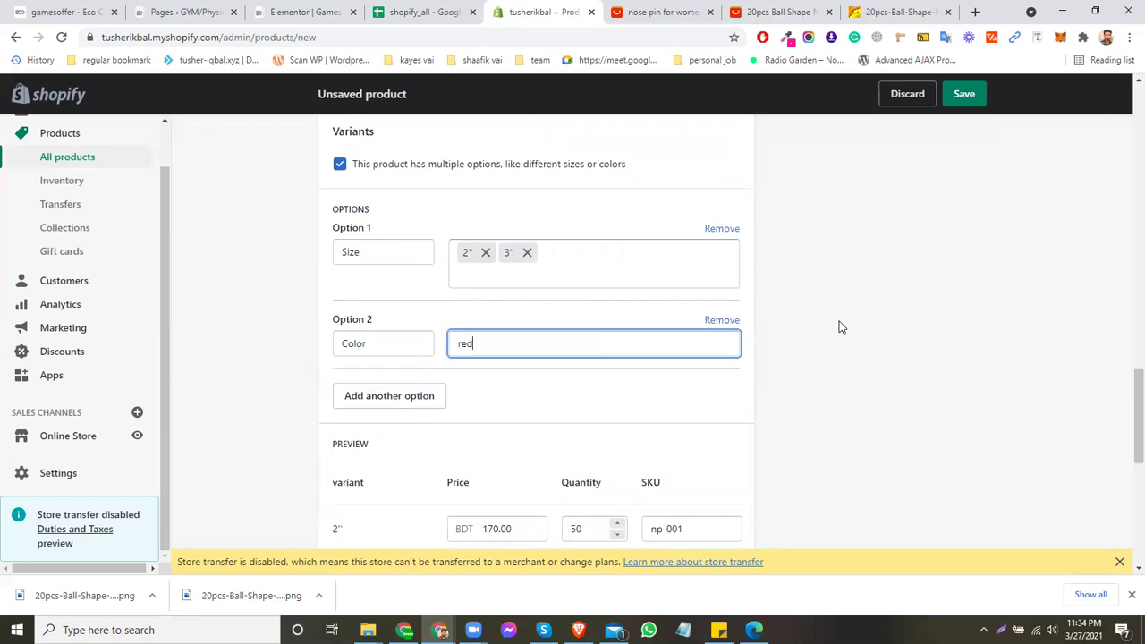
key("Return")
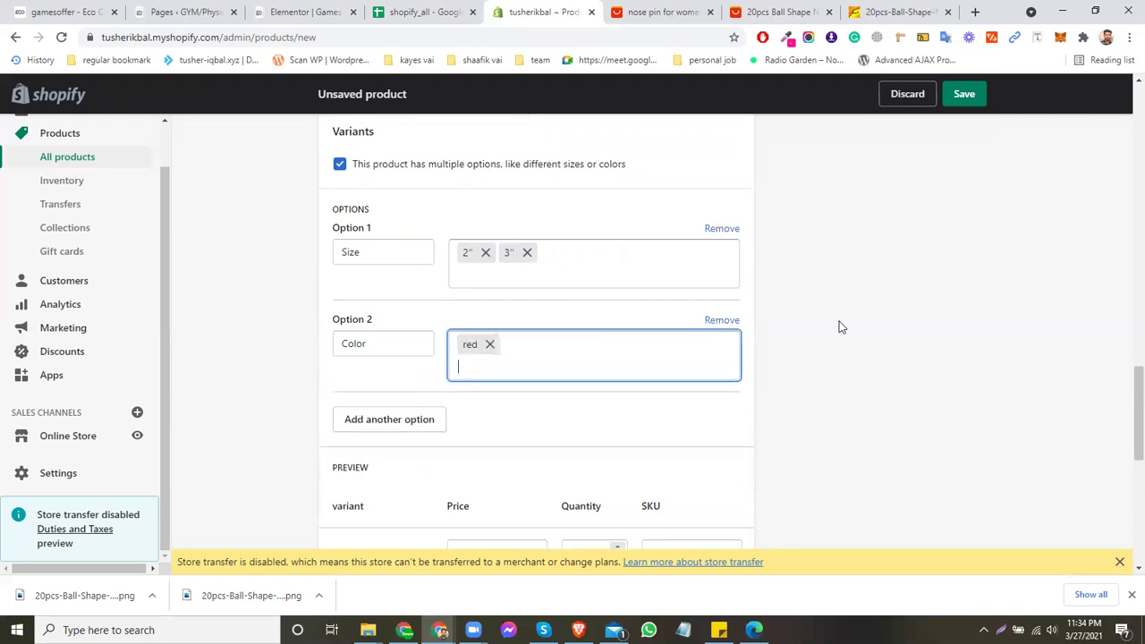
type("white")
key("Return")
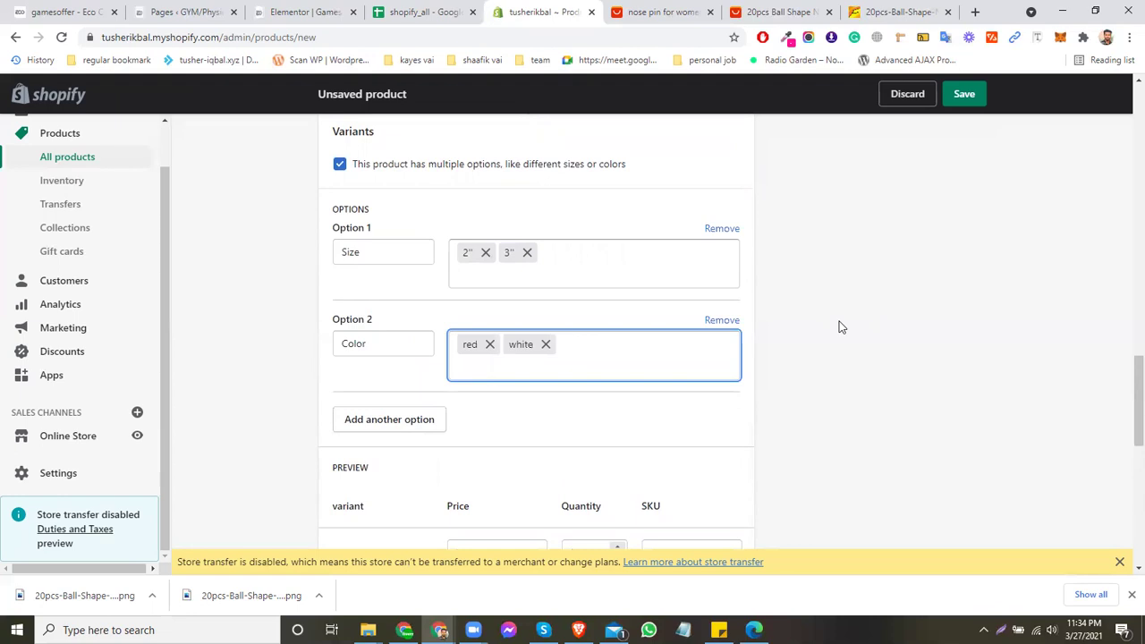
Check the price, quantity and SKU of each variant in the preview, and save the new product.
scroll(839, 327, "down", 1)
scroll(726, 401, "down", 3)
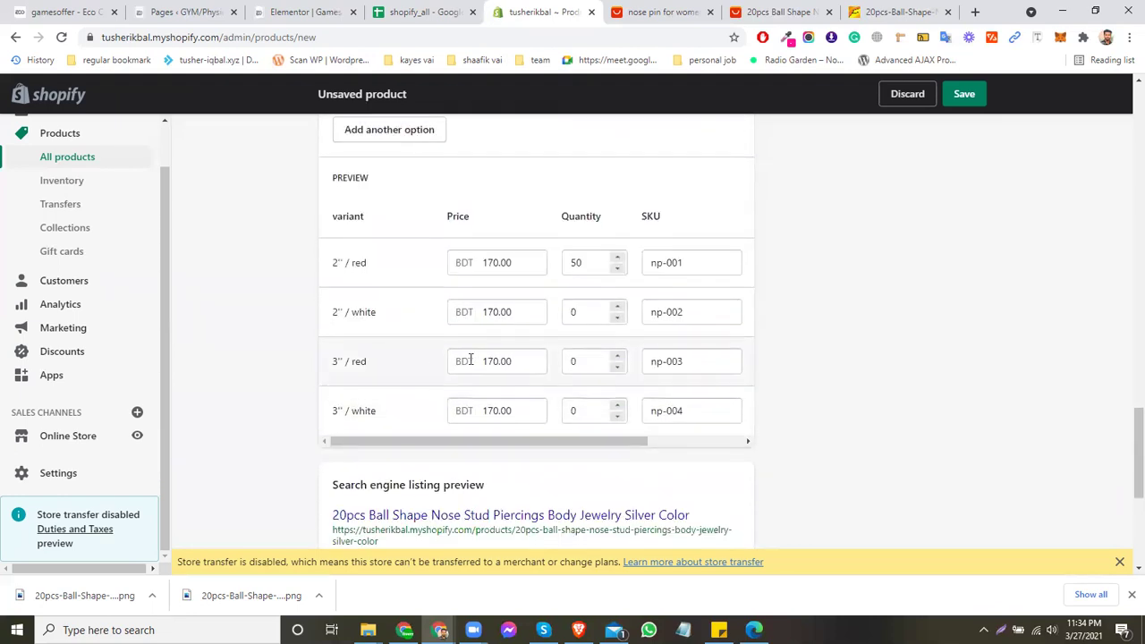
left_click_drag(616, 445, 673, 449)
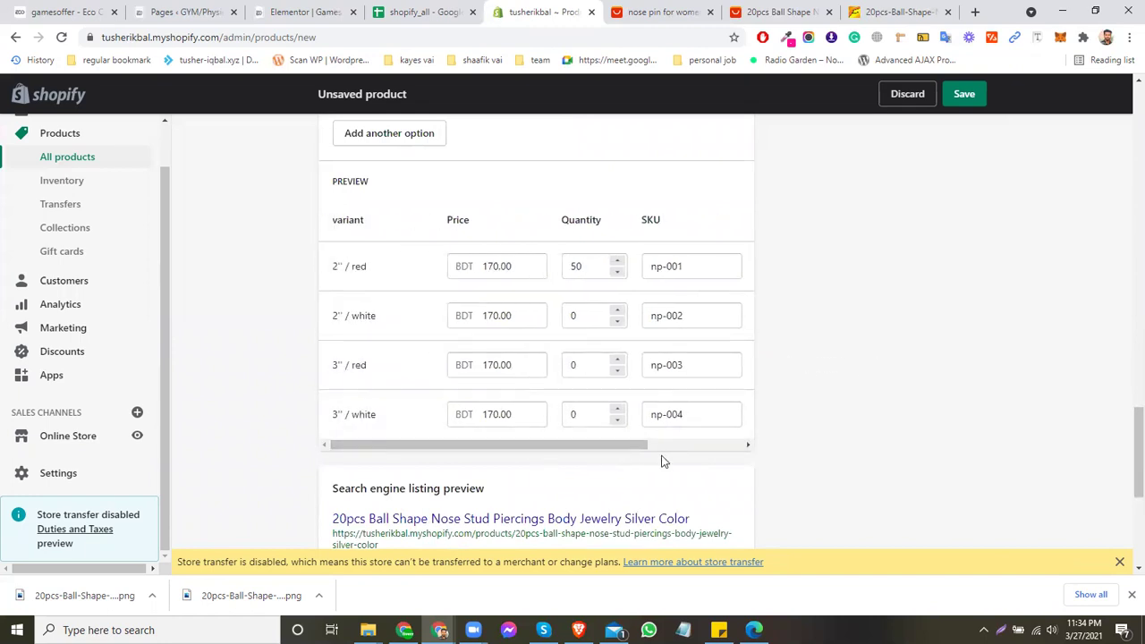
left_click(967, 95)
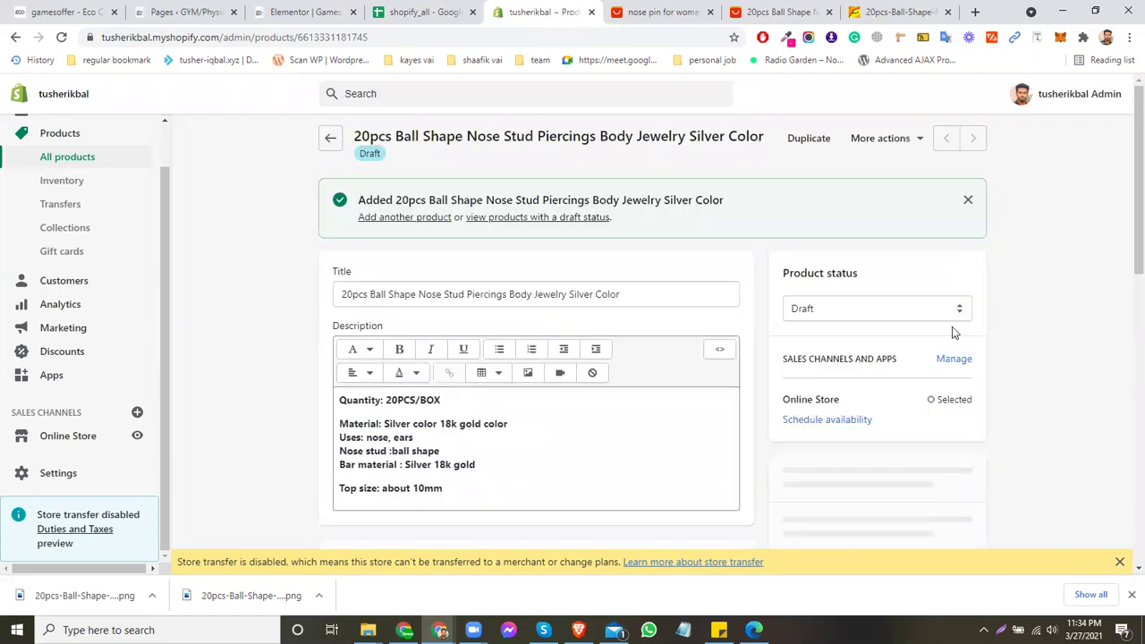
Assign the boxed studs image to the 2'' red variant and the single stud image to the 2'' white variant.
scroll(1056, 317, "down", 3)
scroll(1057, 321, "down", 5)
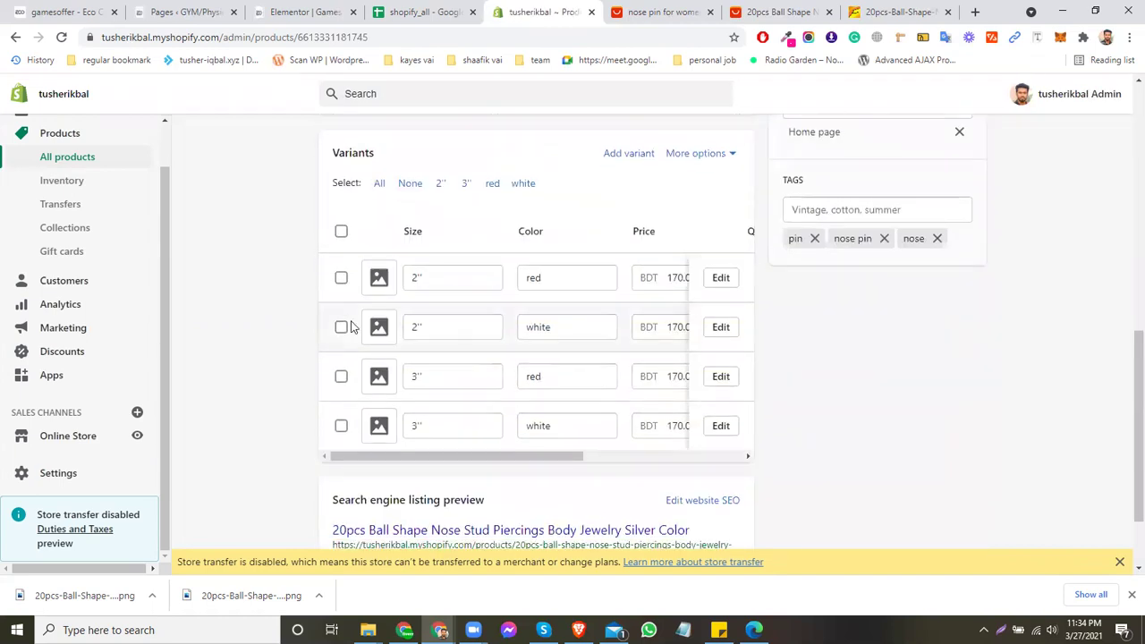
left_click(383, 280)
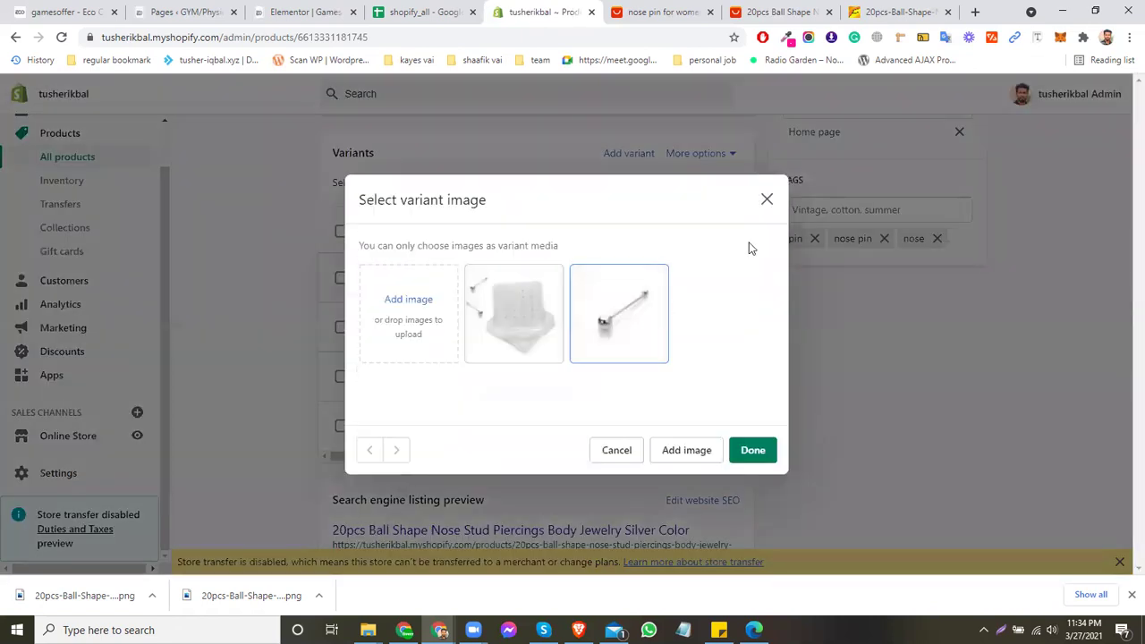
left_click(507, 320)
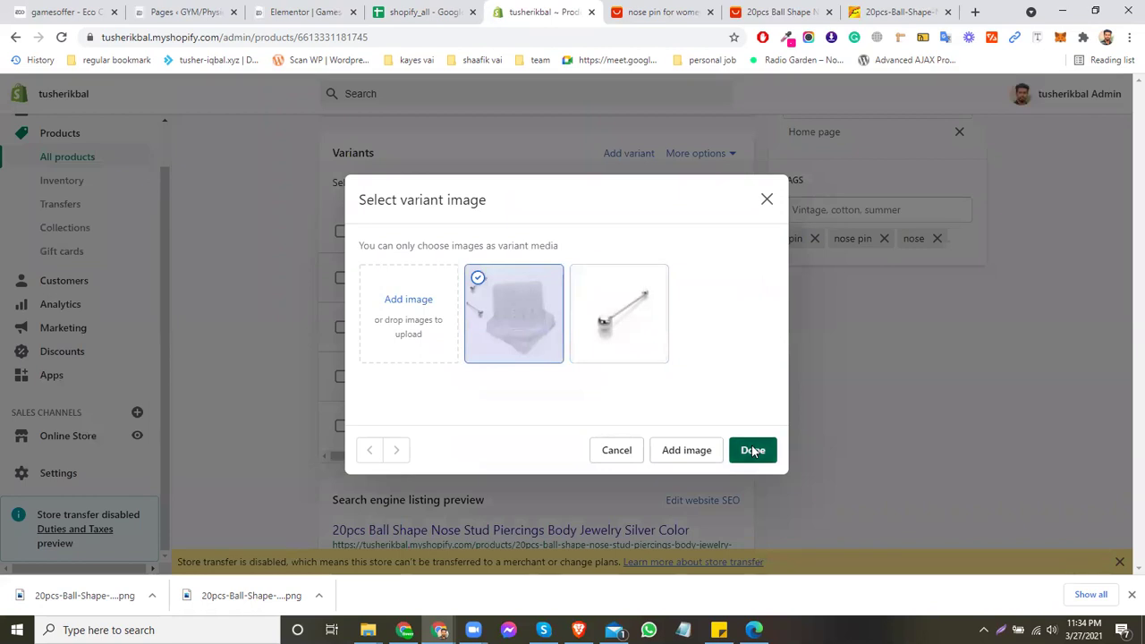
left_click(751, 450)
left_click(381, 330)
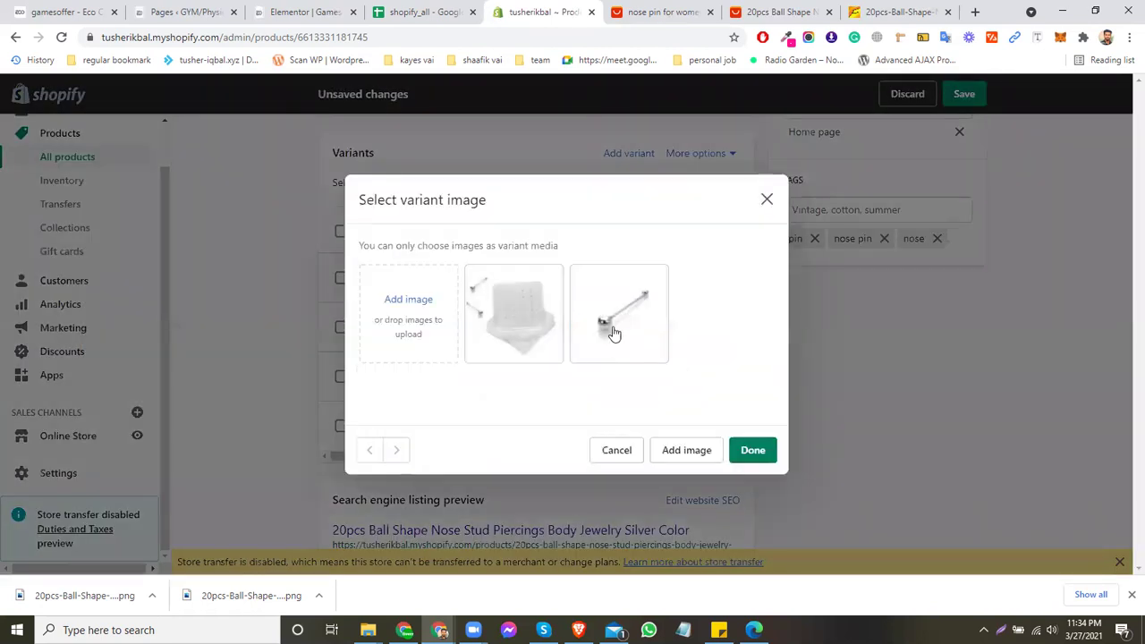
left_click(614, 333)
left_click(752, 450)
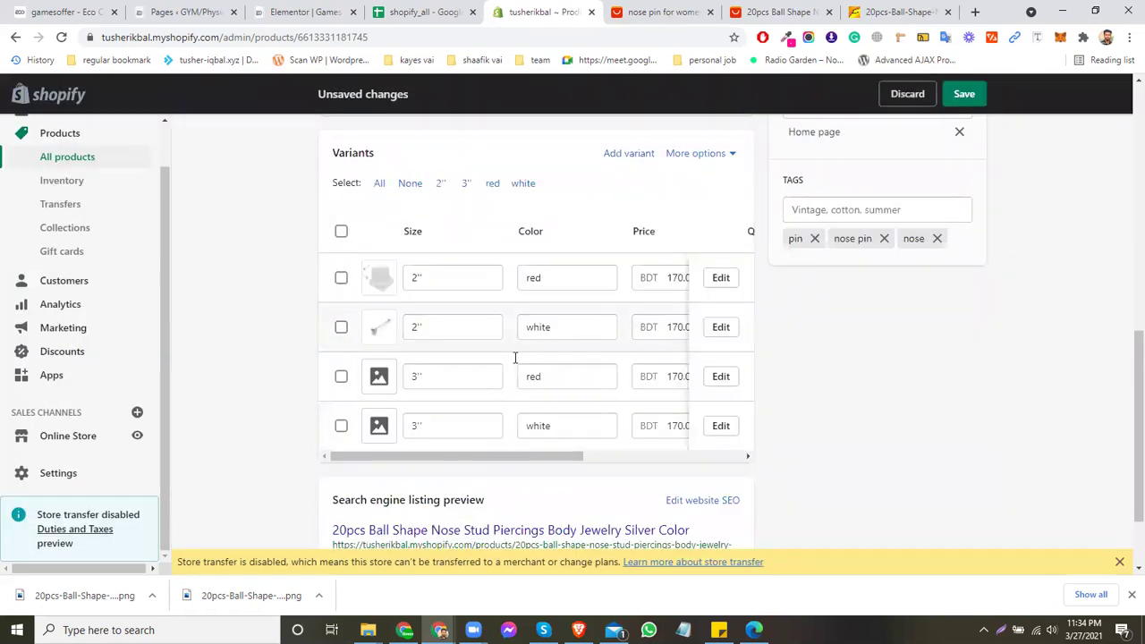
Assign the boxed studs image to the 3'' red variant and the single stud image to the 3'' white variant.
scroll(605, 404, "down", 1)
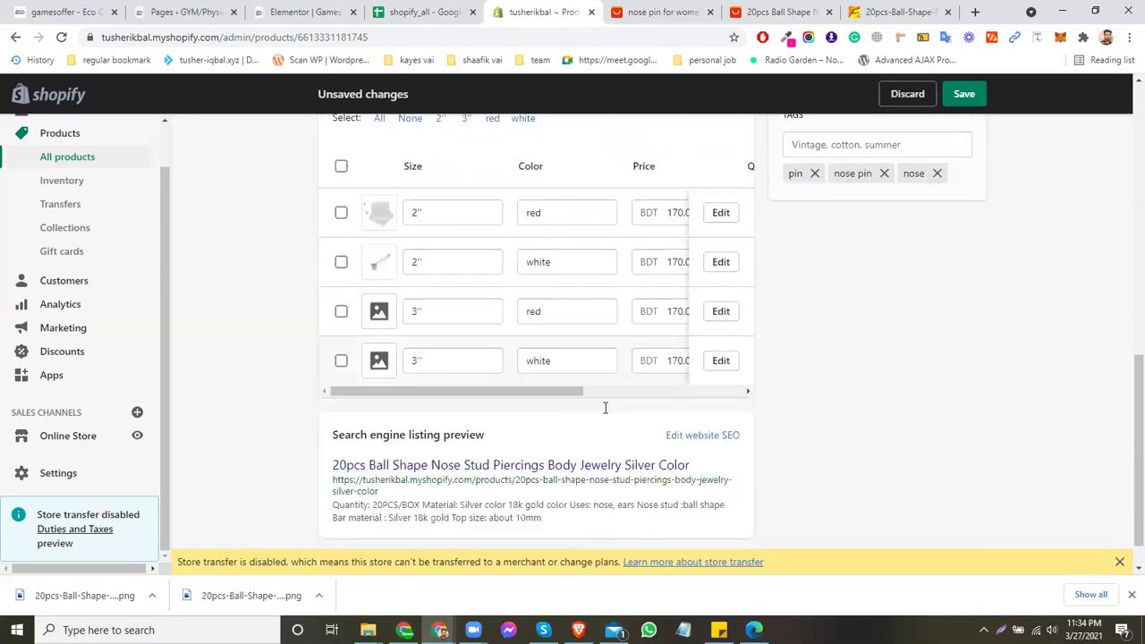
left_click(378, 341)
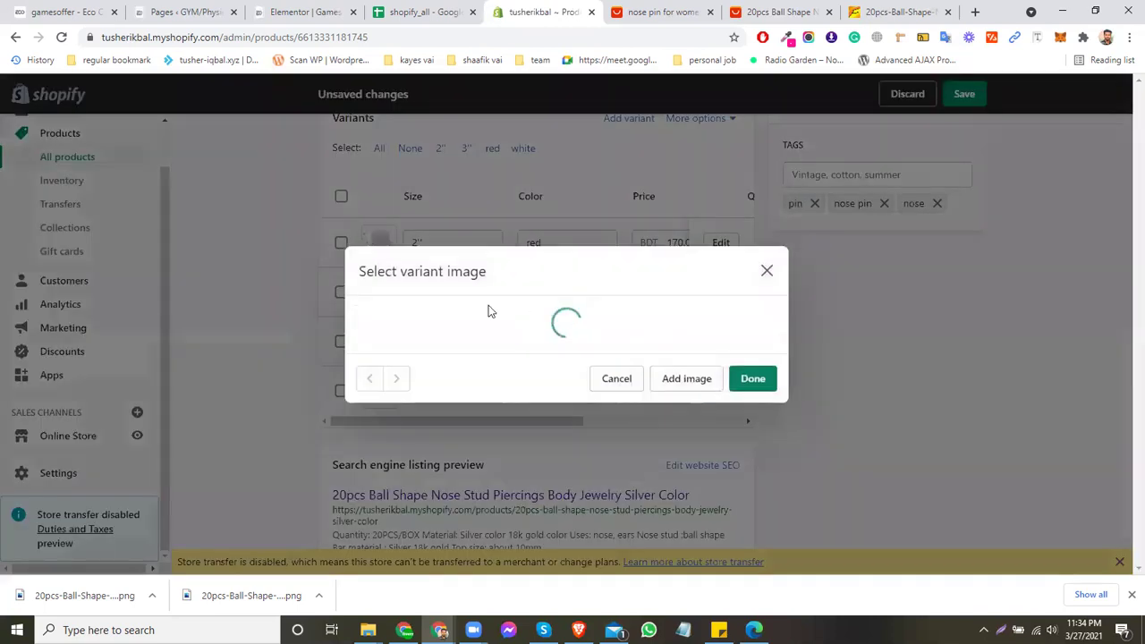
left_click(531, 305)
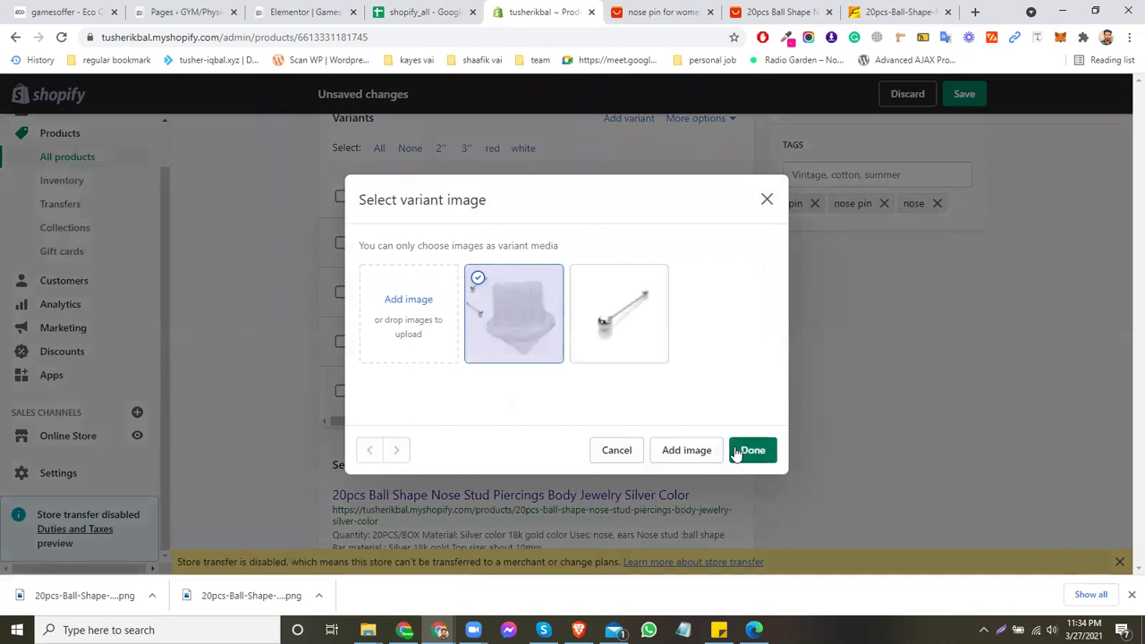
left_click(741, 452)
left_click(379, 390)
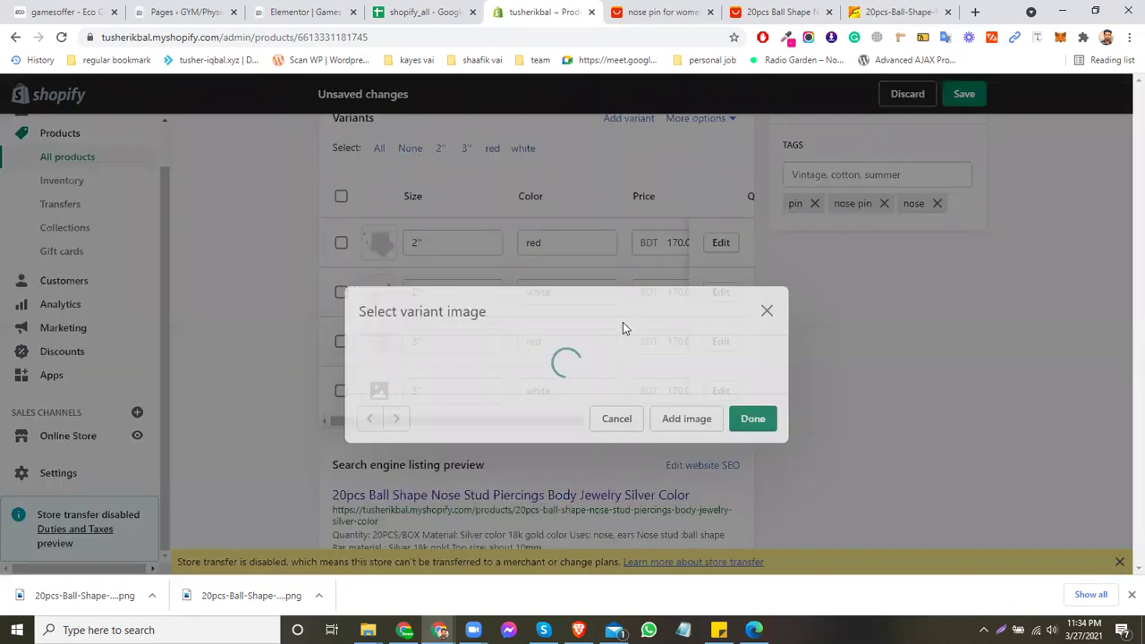
left_click(623, 327)
left_click(743, 450)
Set the price of both 3'' variants, red and white, to 190 BDT.
left_click_drag(529, 424, 591, 430)
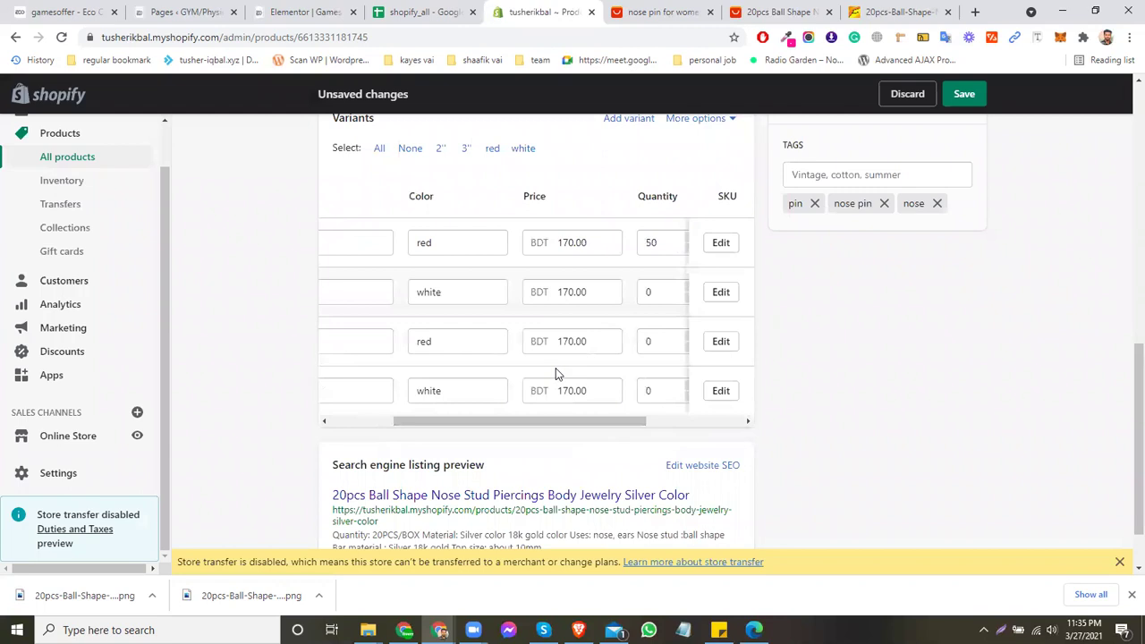
left_click_drag(532, 422, 528, 422)
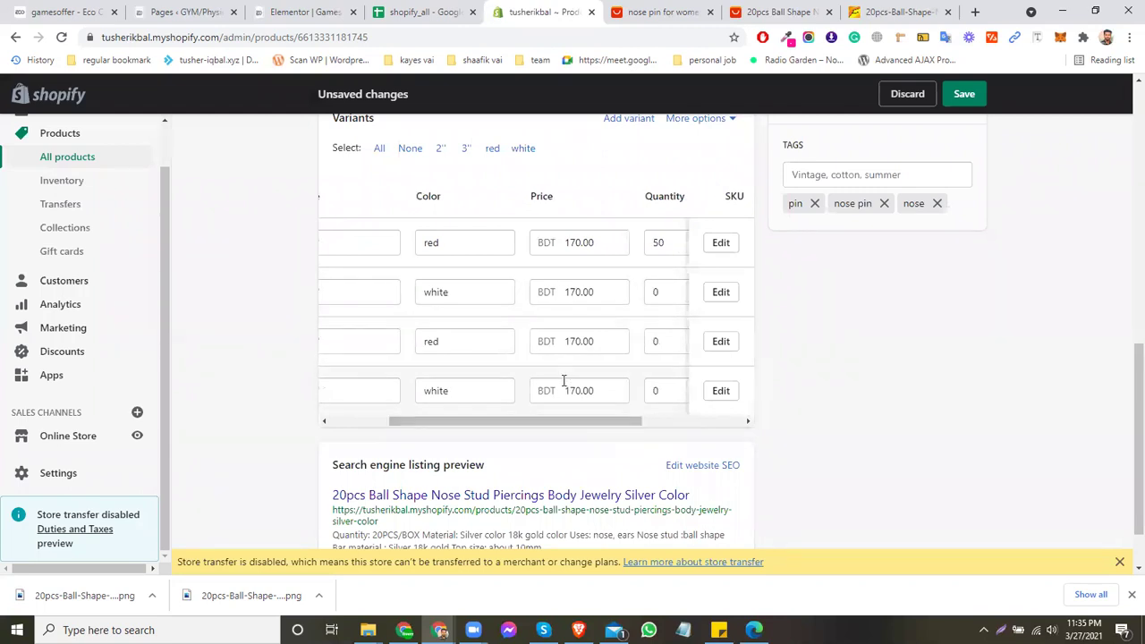
left_click(579, 341)
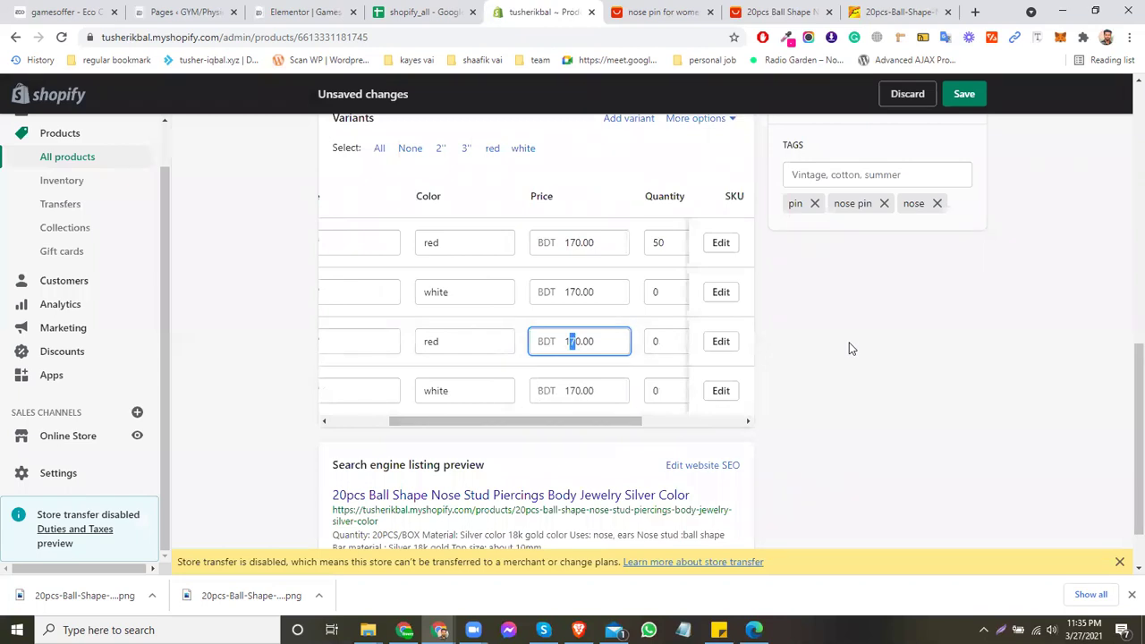
key("Tab")
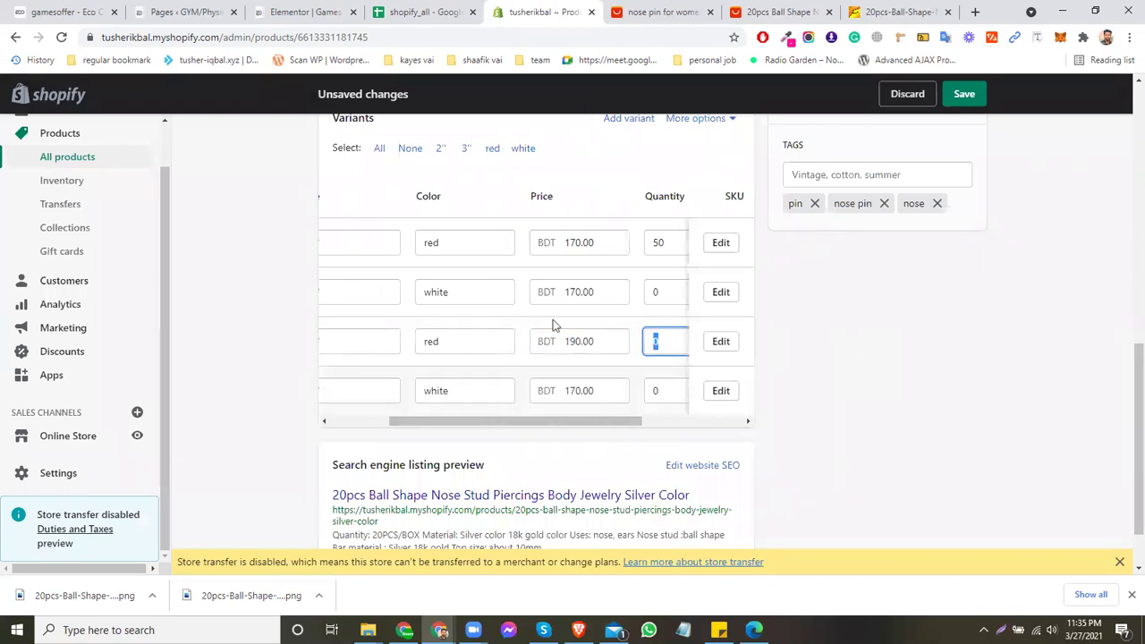
left_click(580, 390)
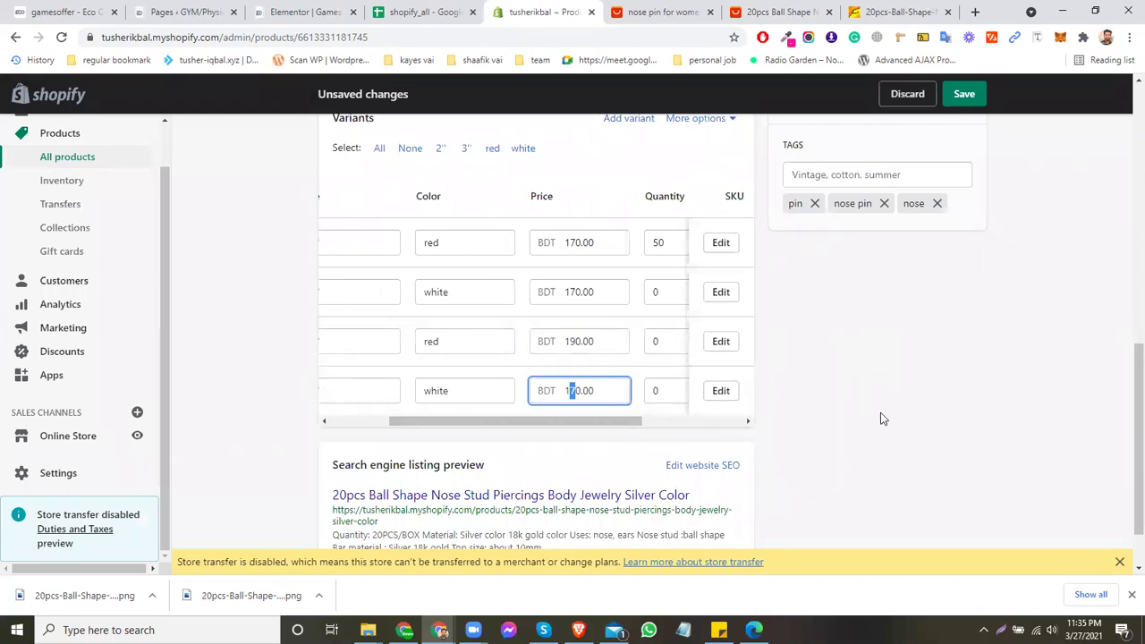
Set the variant quantities to 15 for 2'' red, 10 for 2'' white, 10 for 3'' red and 15 for 3'' white.
left_click_drag(615, 423, 657, 424)
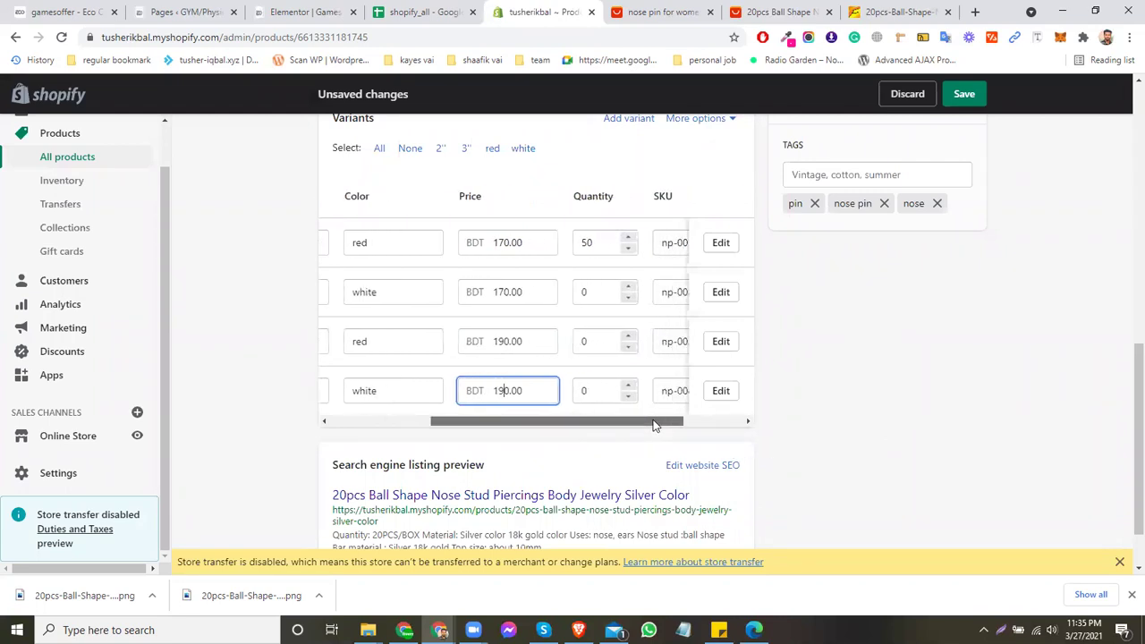
left_click(586, 242)
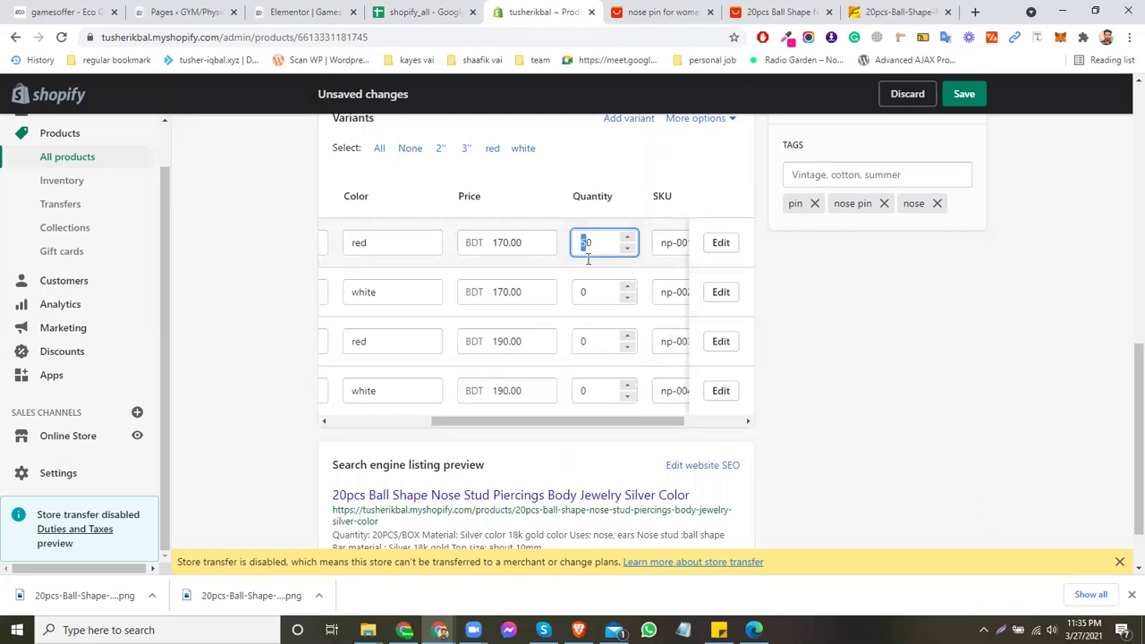
type("15")
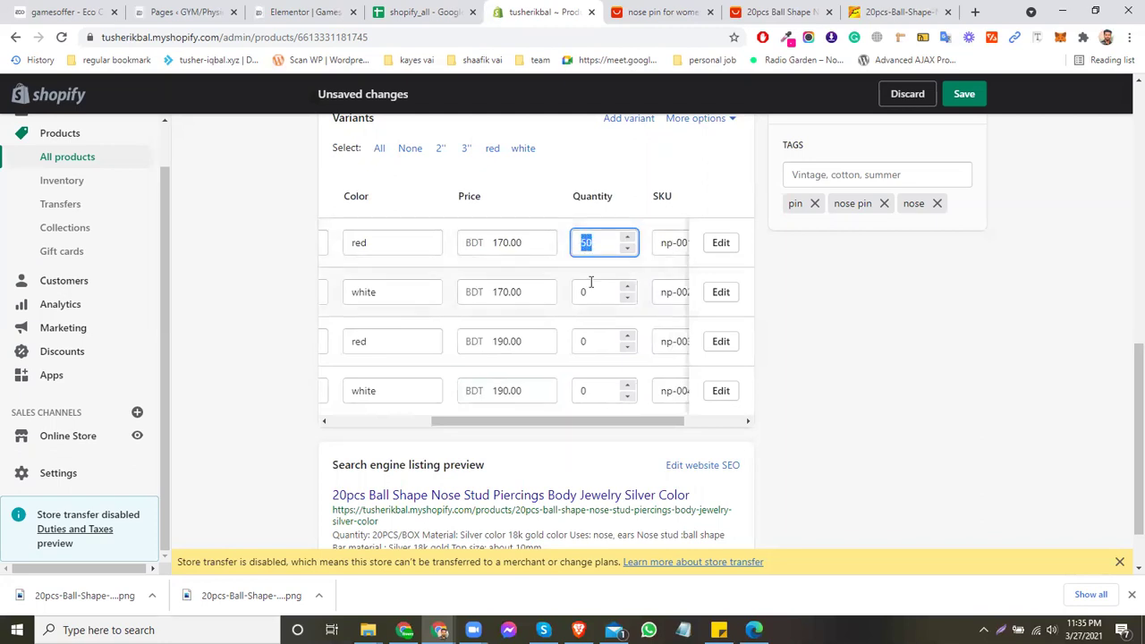
key("Tab")
left_click(605, 291)
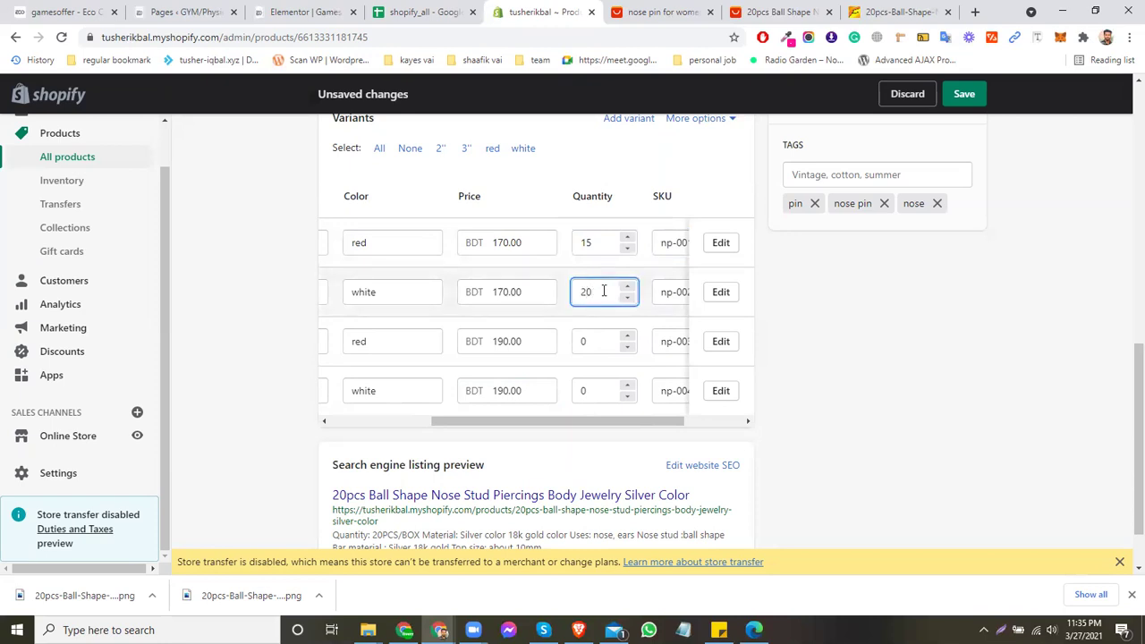
left_click(586, 344)
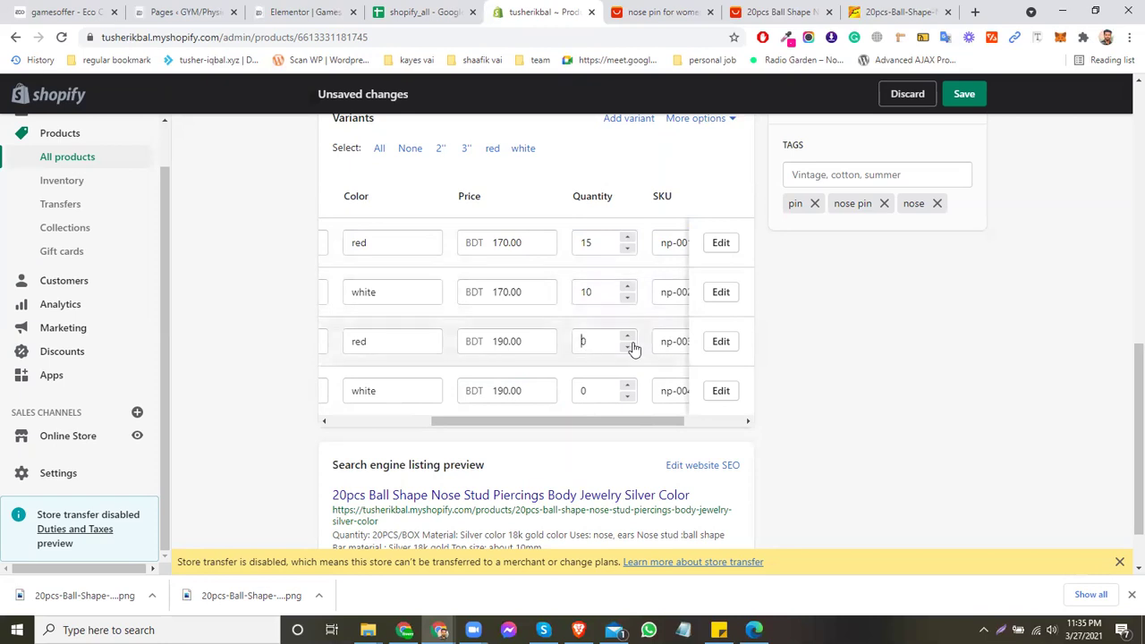
type("10")
key("BackSpace")
left_click(578, 390)
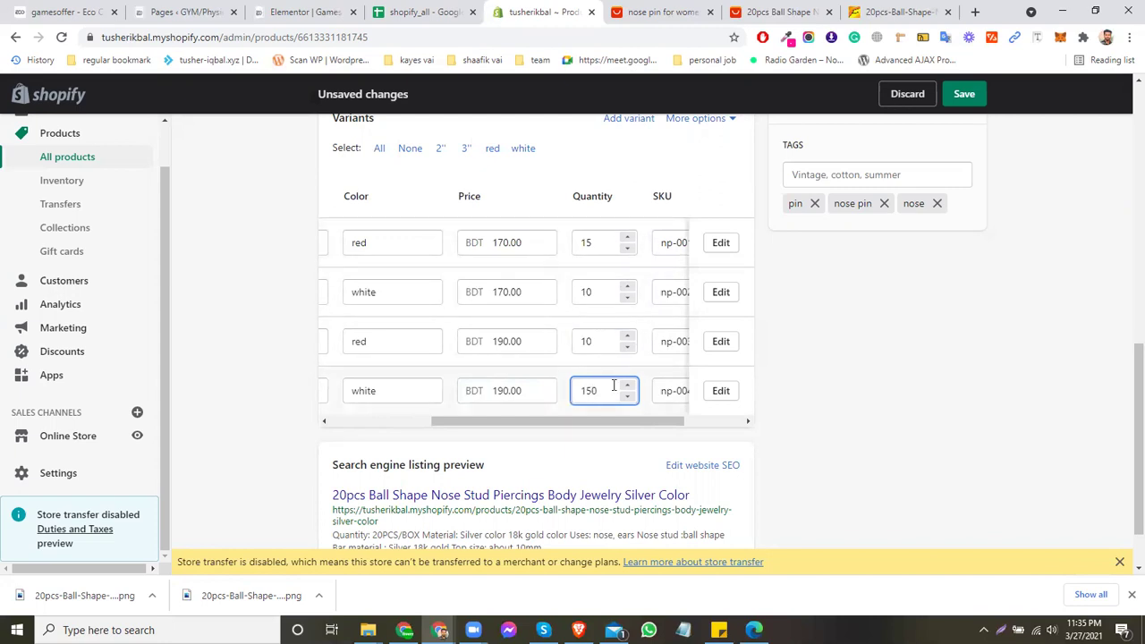
Review the variants' SKUs, images and additional options, along with the rest of the product page.
left_click_drag(570, 420, 658, 416)
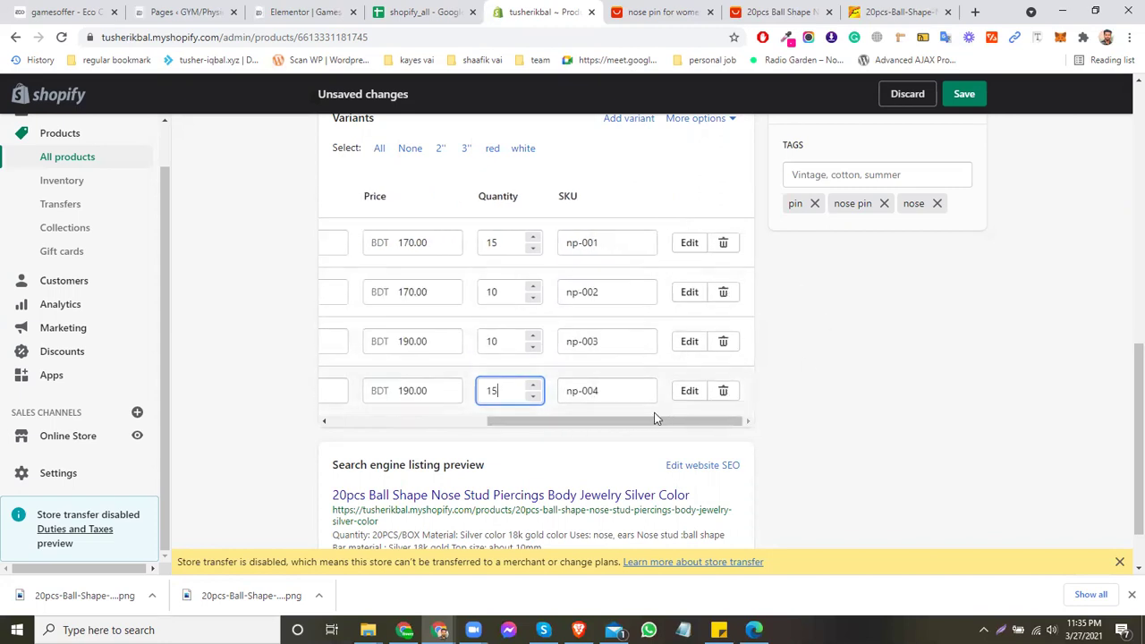
left_click_drag(654, 418, 487, 412)
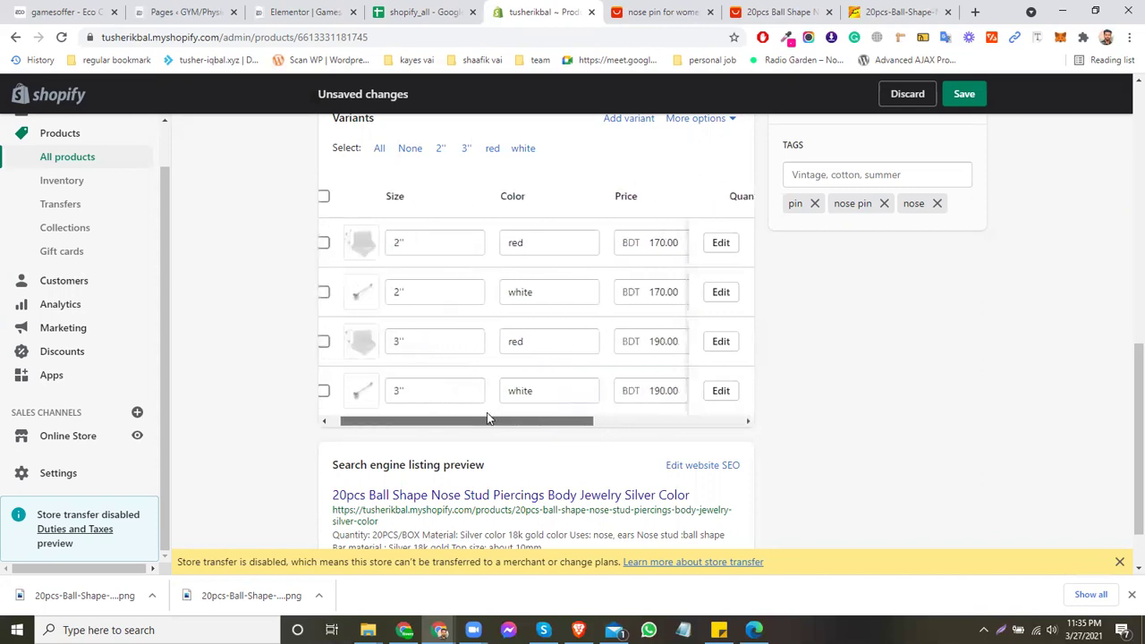
scroll(892, 378, "up", 1)
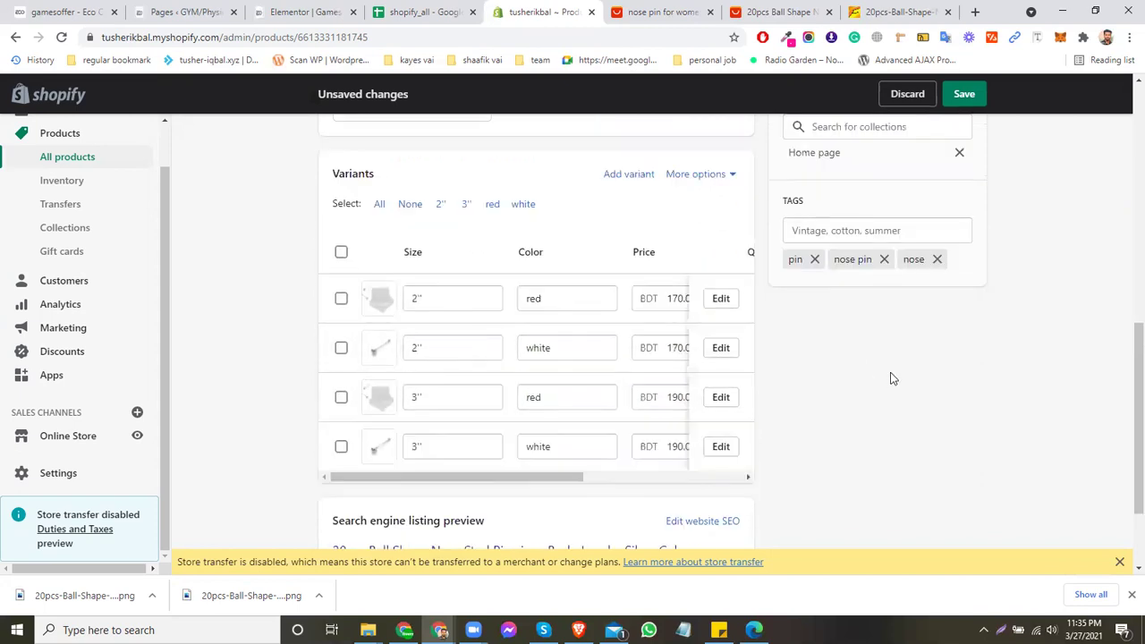
scroll(886, 379, "down", 1)
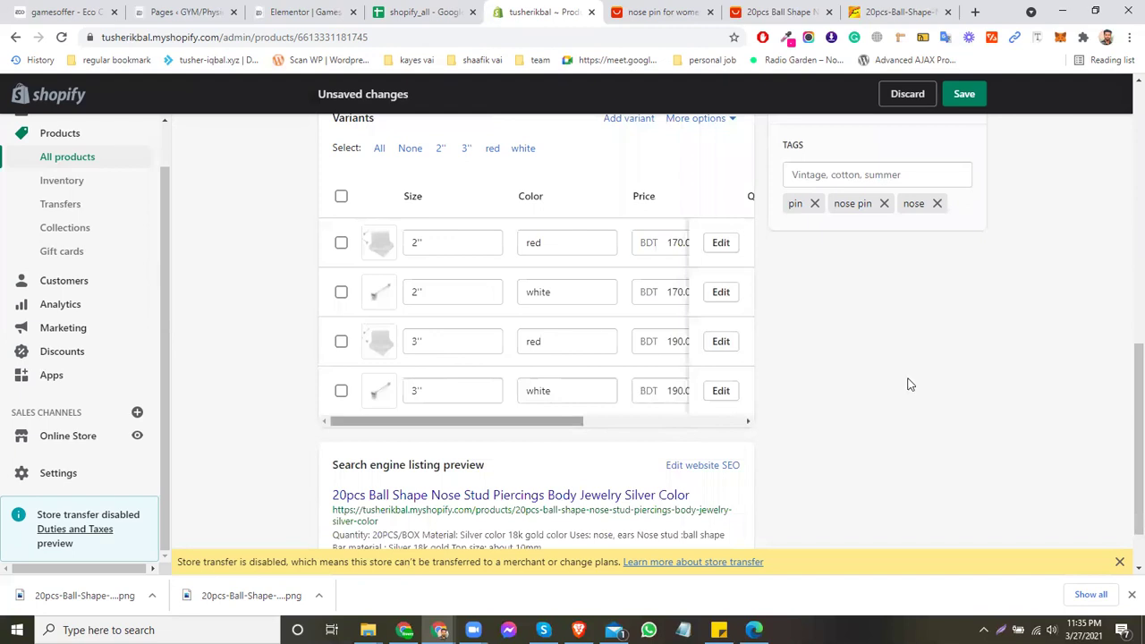
scroll(874, 379, "up", 2)
left_click(731, 262)
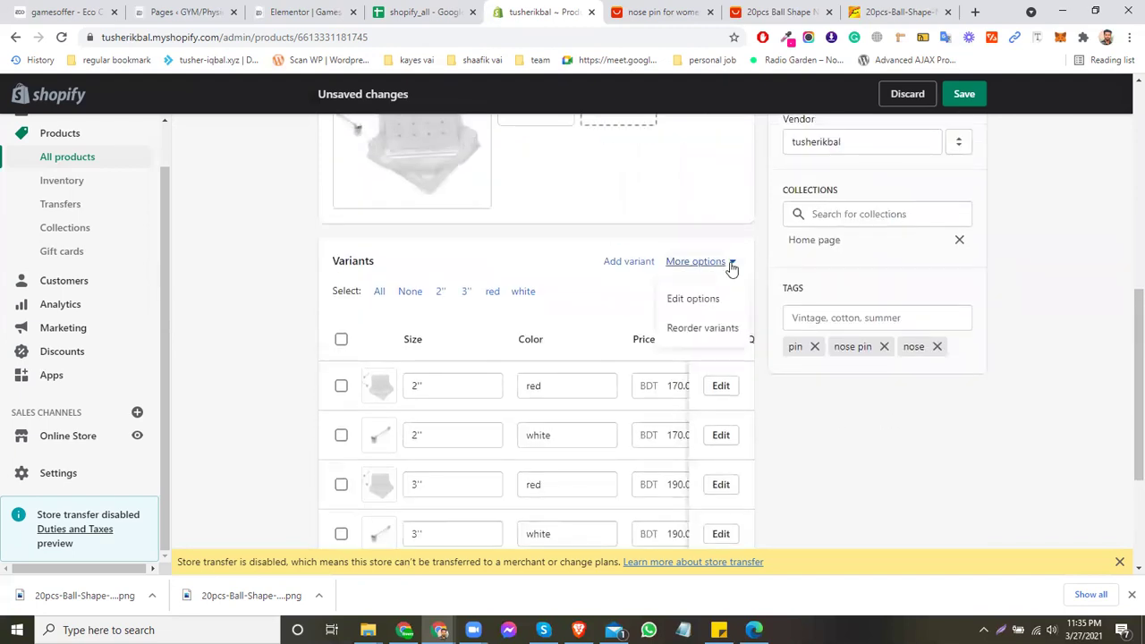
left_click(825, 396)
scroll(821, 390, "down", 2)
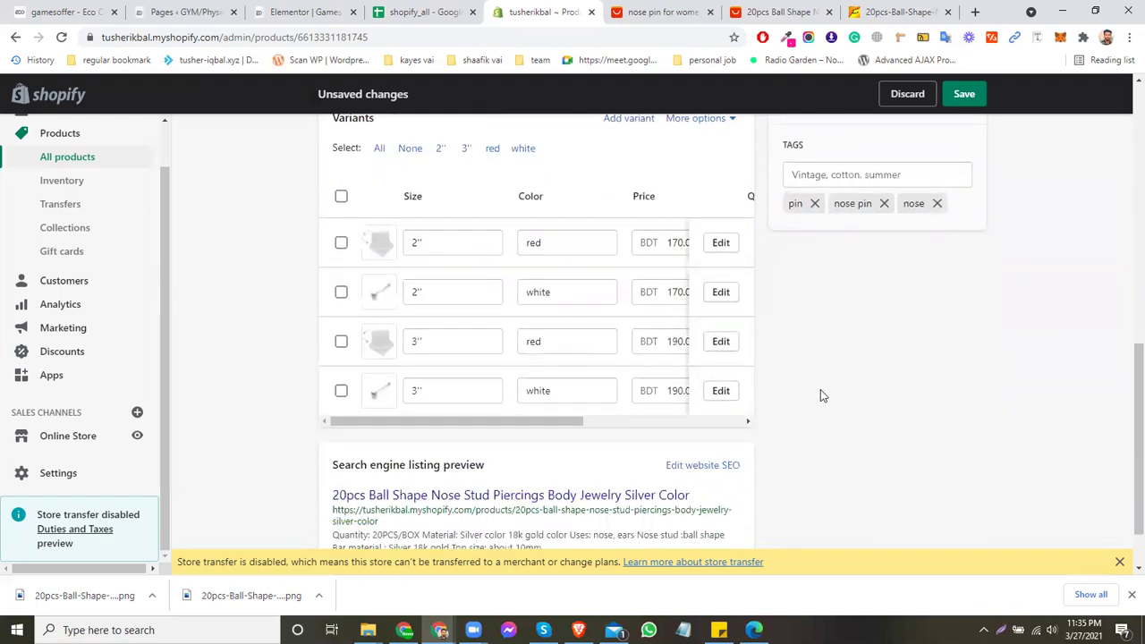
scroll(820, 390, "up", 1)
scroll(742, 398, "up", 6)
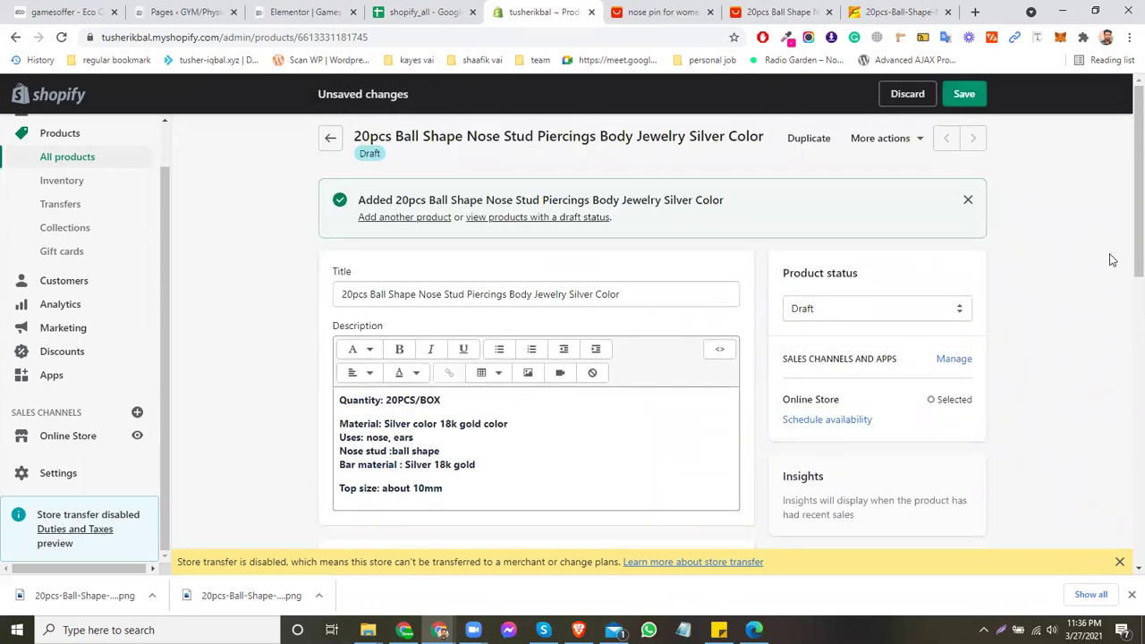
scroll(1110, 258, "down", 3)
scroll(1011, 166, "up", 2)
scroll(978, 117, "up", 2)
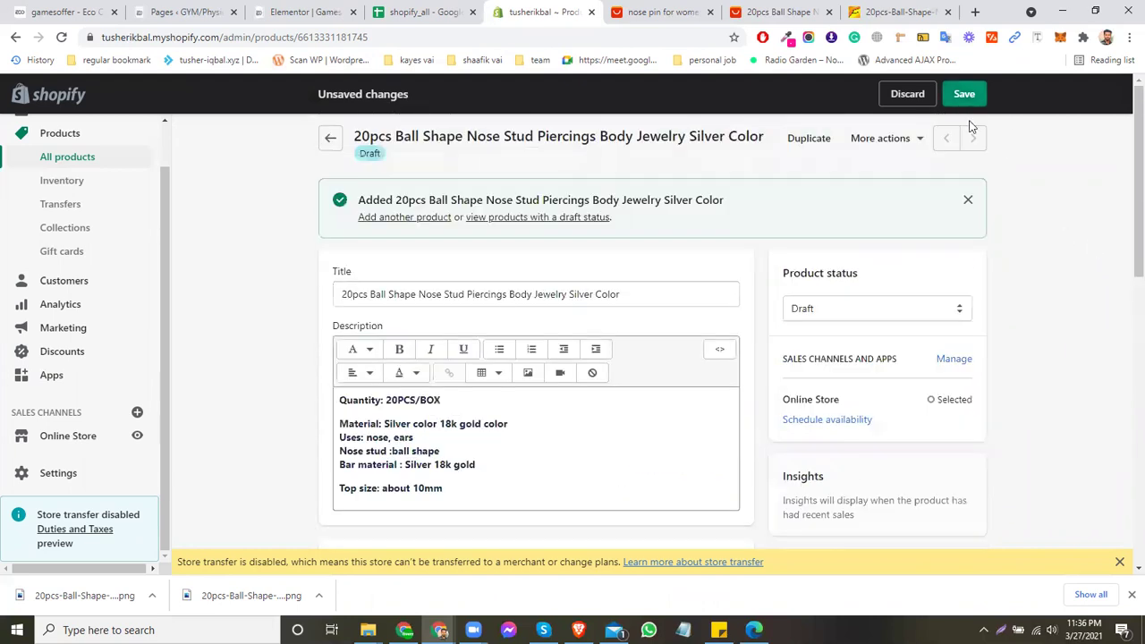
Save the variant changes, and set the product status to Active and save the product again.
left_click(964, 94)
left_click(850, 303)
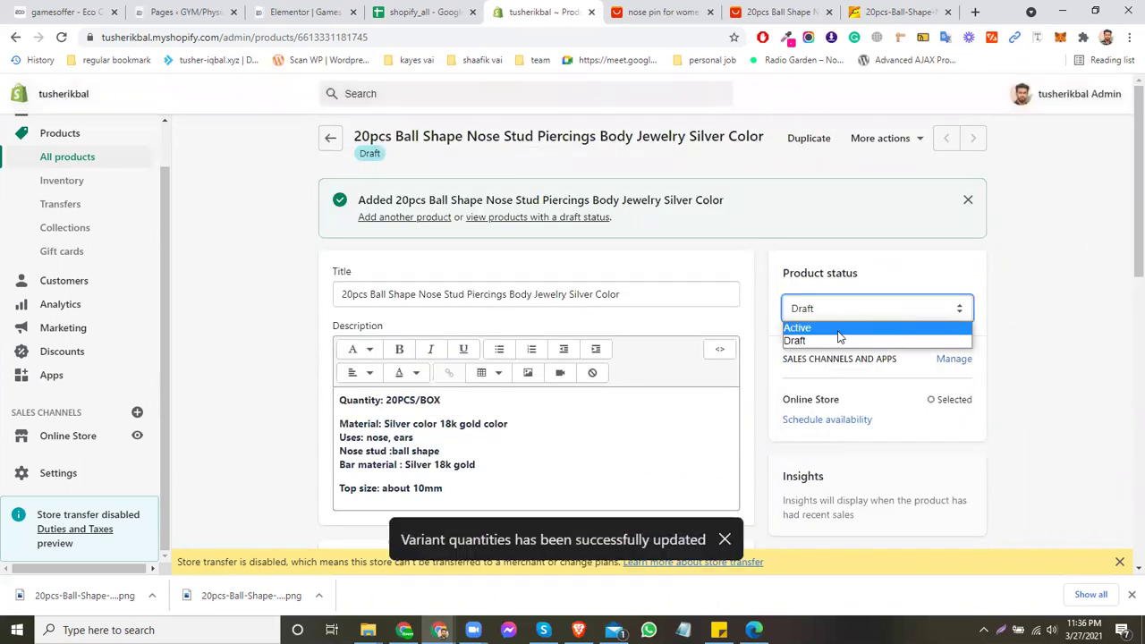
left_click(839, 330)
scroll(1010, 235, "down", 1)
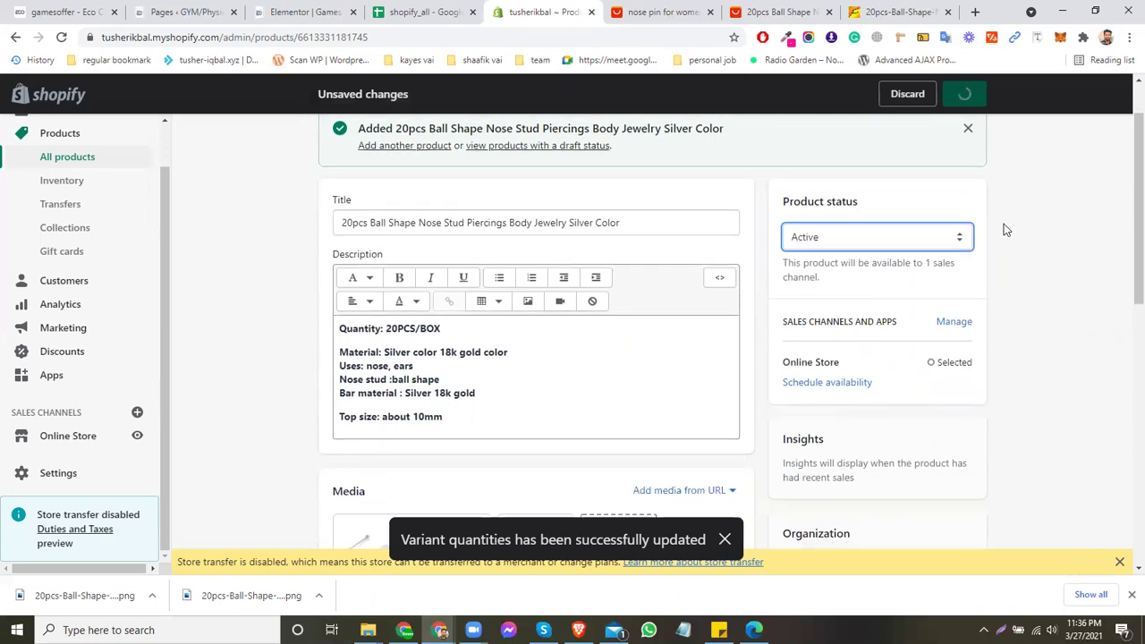
left_click(968, 102)
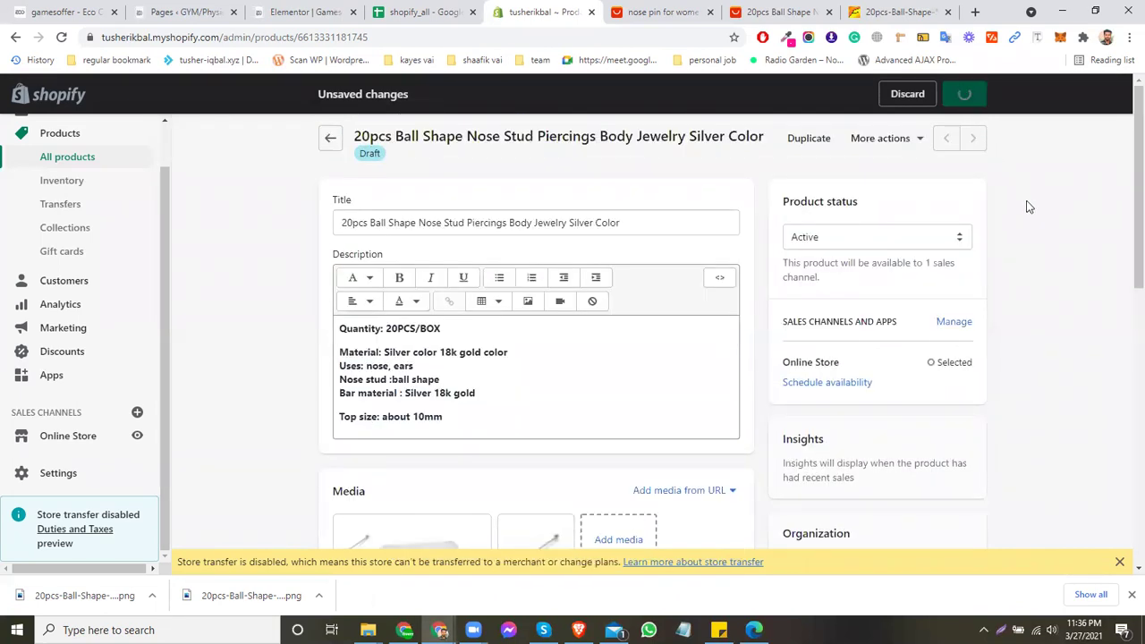
scroll(582, 385, "down", 6)
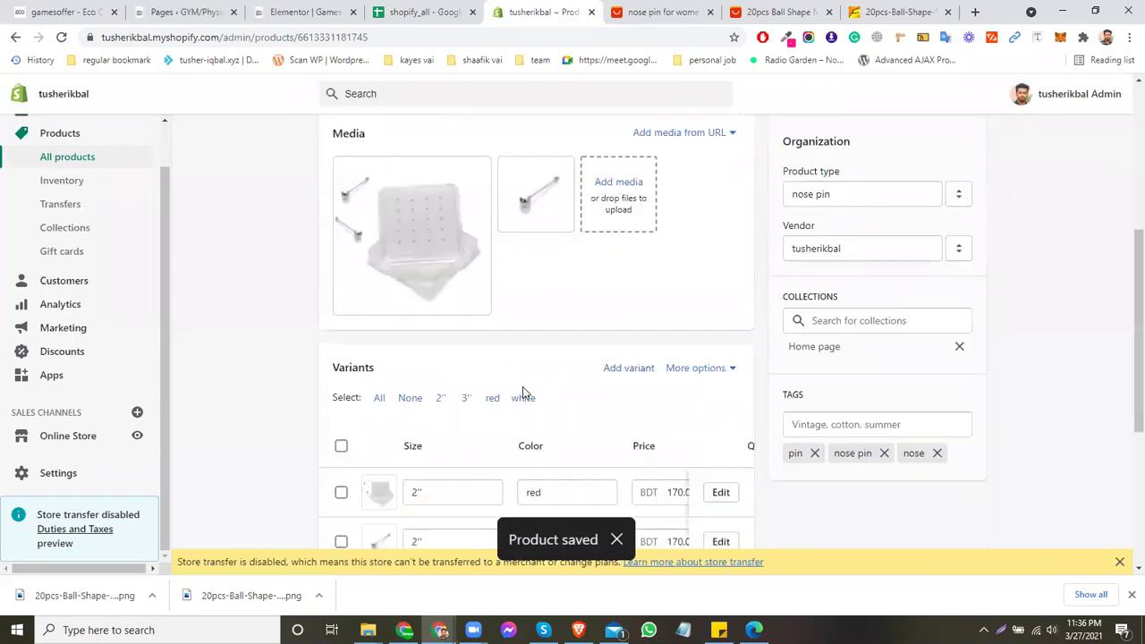
Check the product's variant rows, and open the storefront preview of the nose stud product to look over its page.
scroll(613, 444, "down", 1)
left_click_drag(555, 459, 448, 461)
scroll(927, 397, "up", 1)
scroll(927, 398, "up", 6)
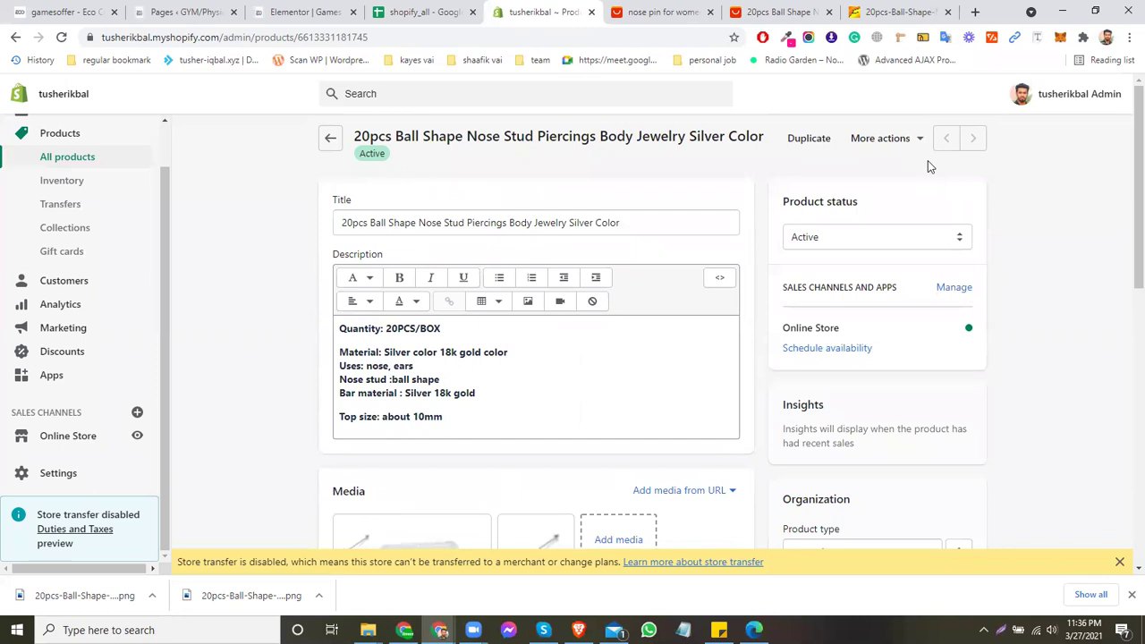
left_click(880, 139)
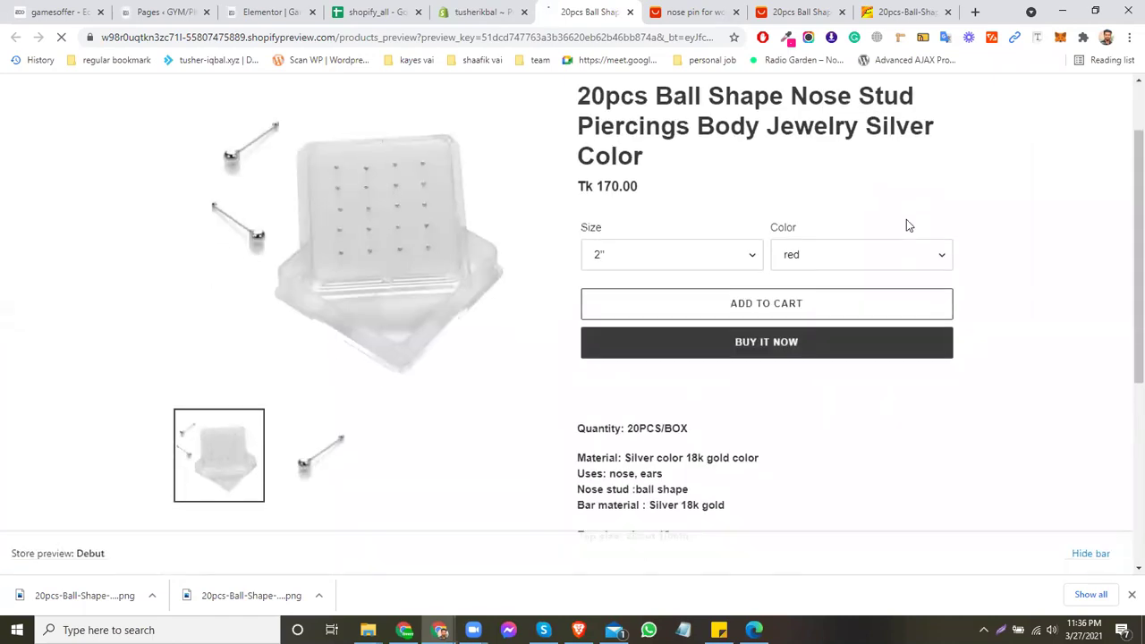
scroll(907, 222, "down", 3)
scroll(904, 229, "up", 4)
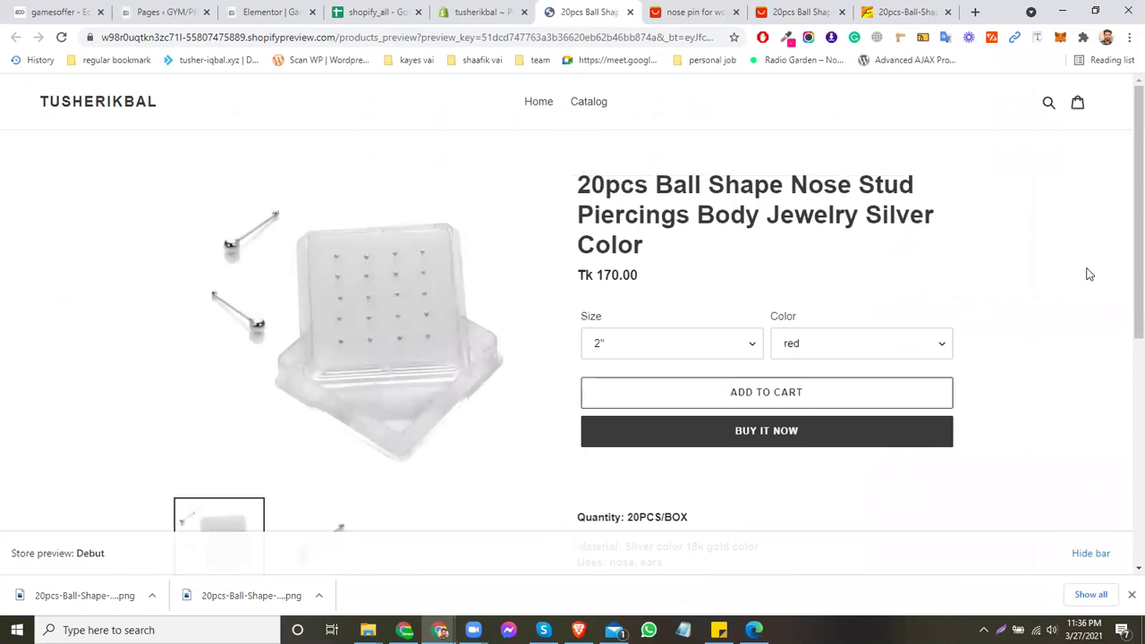
Switch the previewed product between the 3'' white, 2'' red and 3'' red variants, and look through the rest of its page.
scroll(1080, 277, "down", 1)
scroll(1079, 277, "up", 1)
left_click(673, 350)
left_click(649, 383)
left_click(839, 351)
left_click(820, 382)
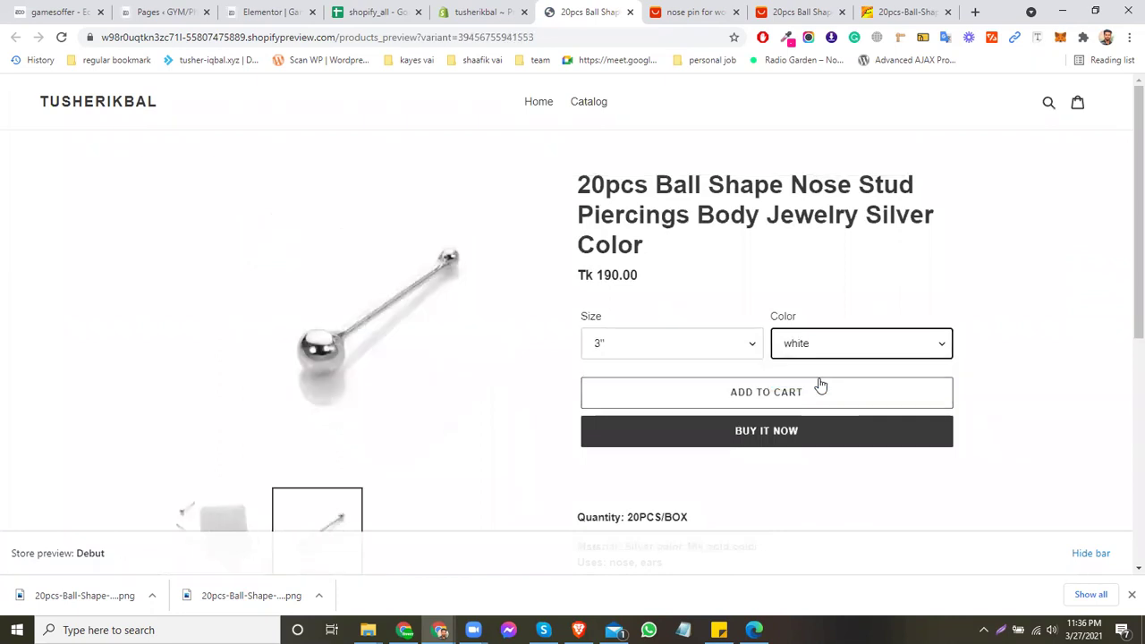
left_click(673, 344)
left_click(659, 366)
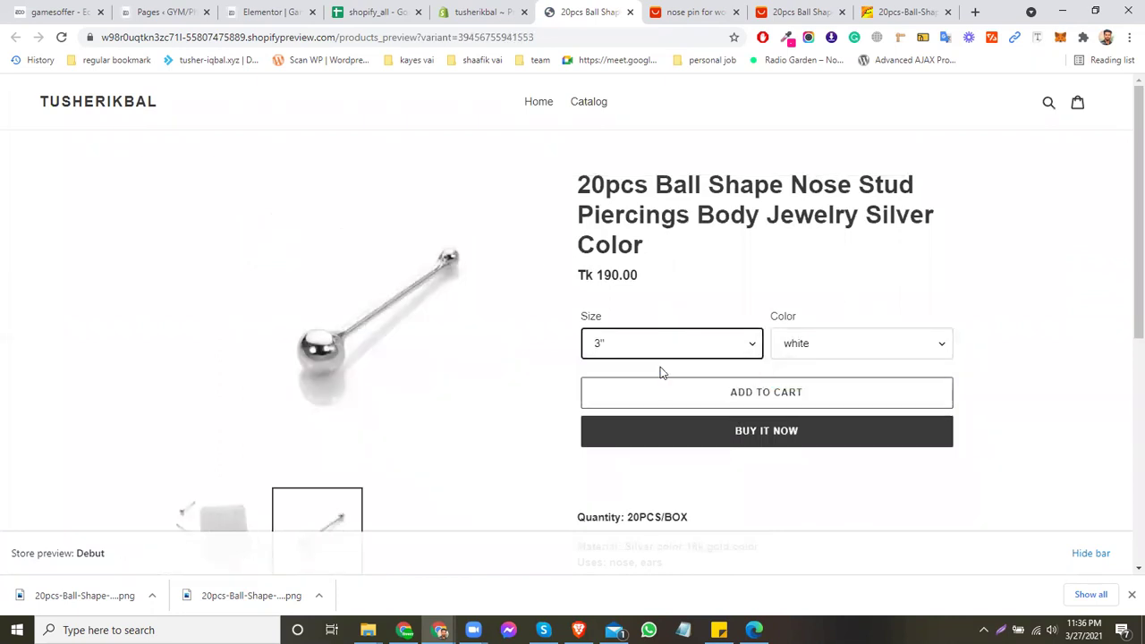
left_click(830, 349)
left_click(830, 368)
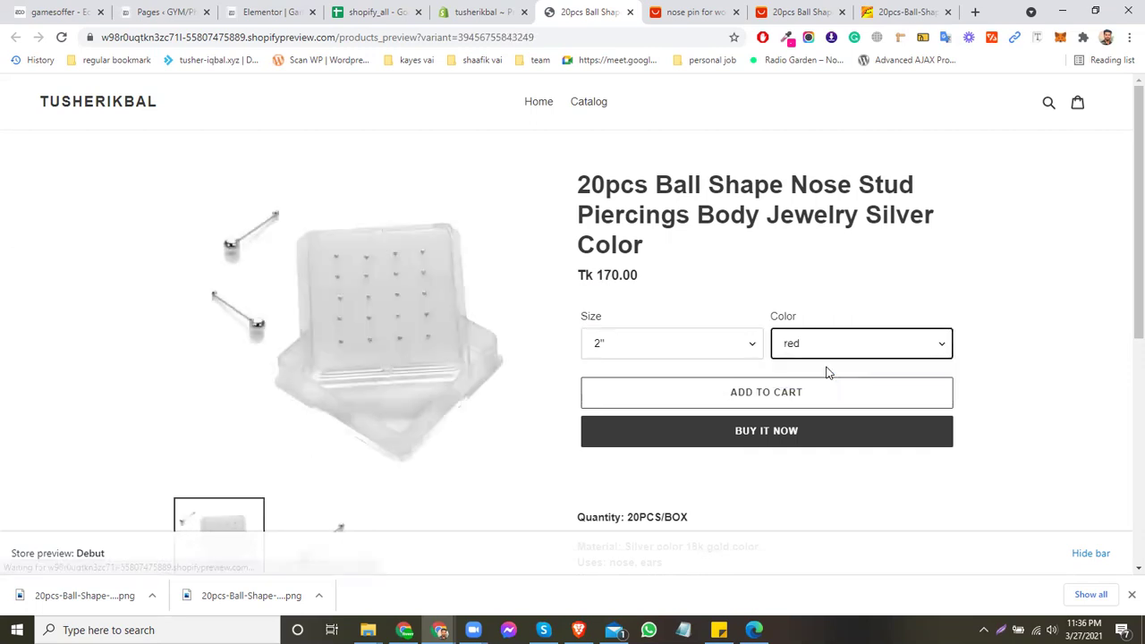
left_click(703, 352)
left_click(690, 382)
scroll(966, 333, "down", 1)
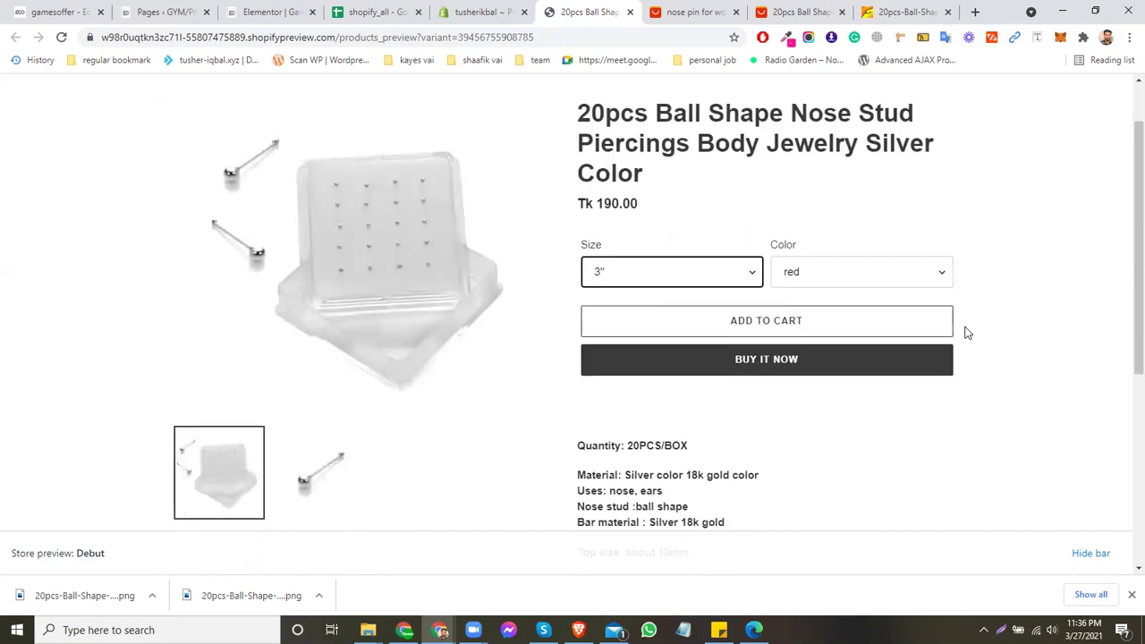
scroll(1023, 374, "down", 3)
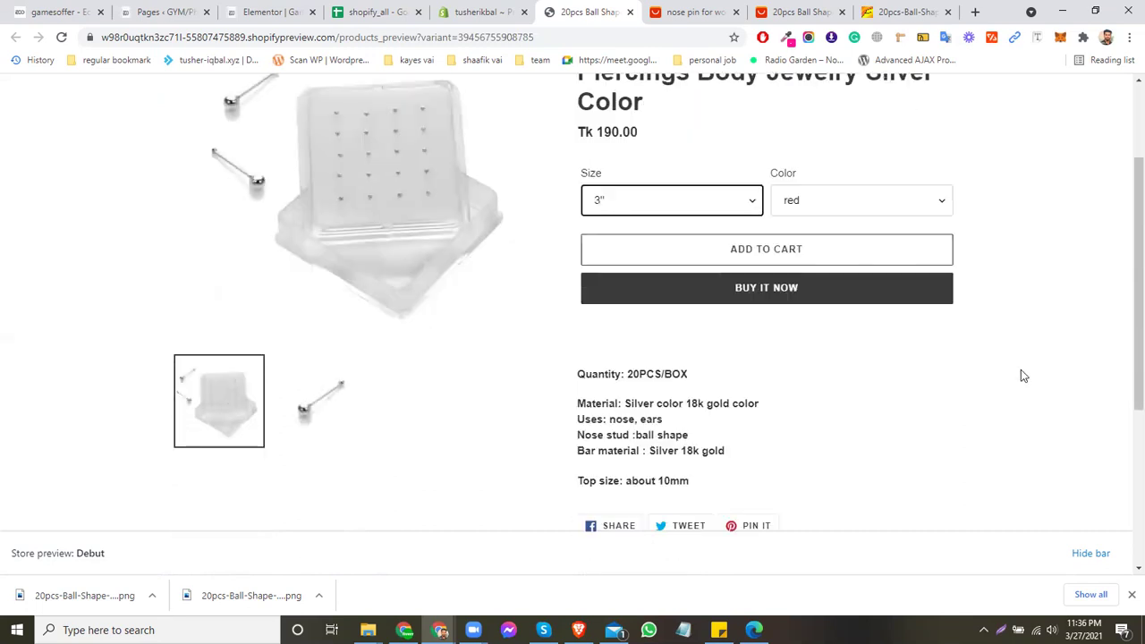
scroll(1020, 375, "down", 2)
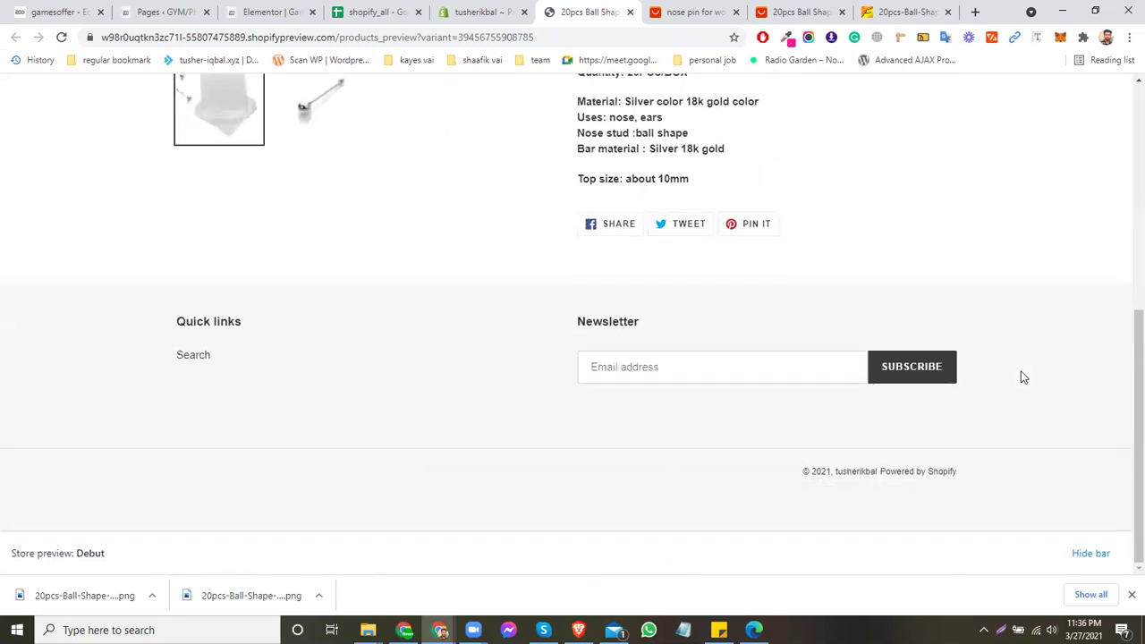
scroll(1016, 375, "up", 6)
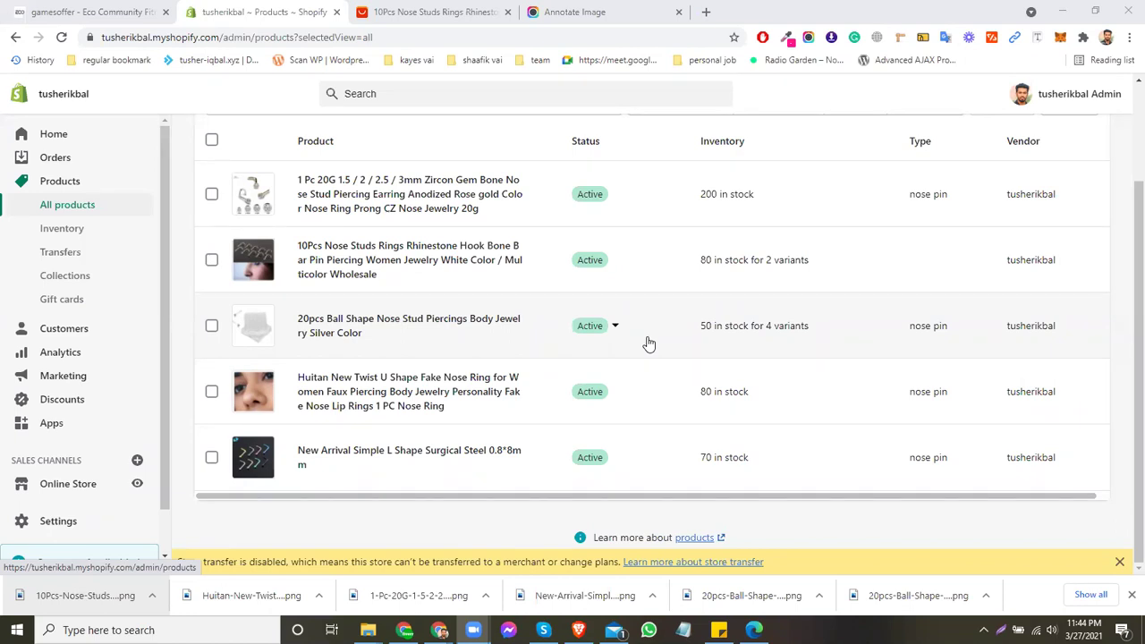
Open the store's collections in a new tab and start a new collection titled Nose Pin Collection.
scroll(649, 337, "up", 3)
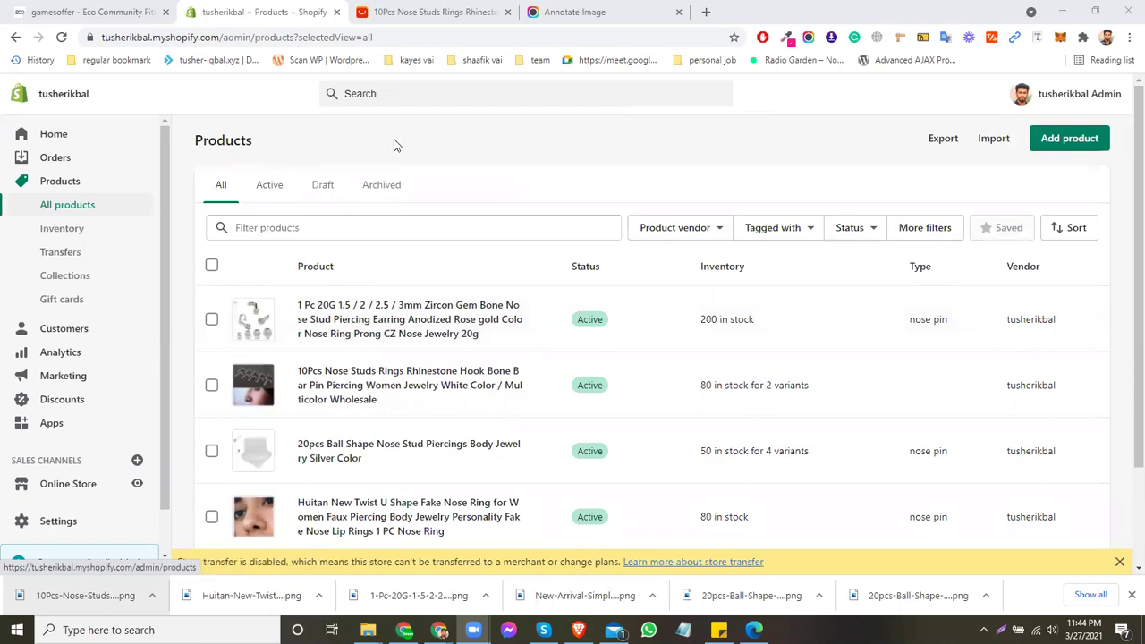
middle_click(79, 280)
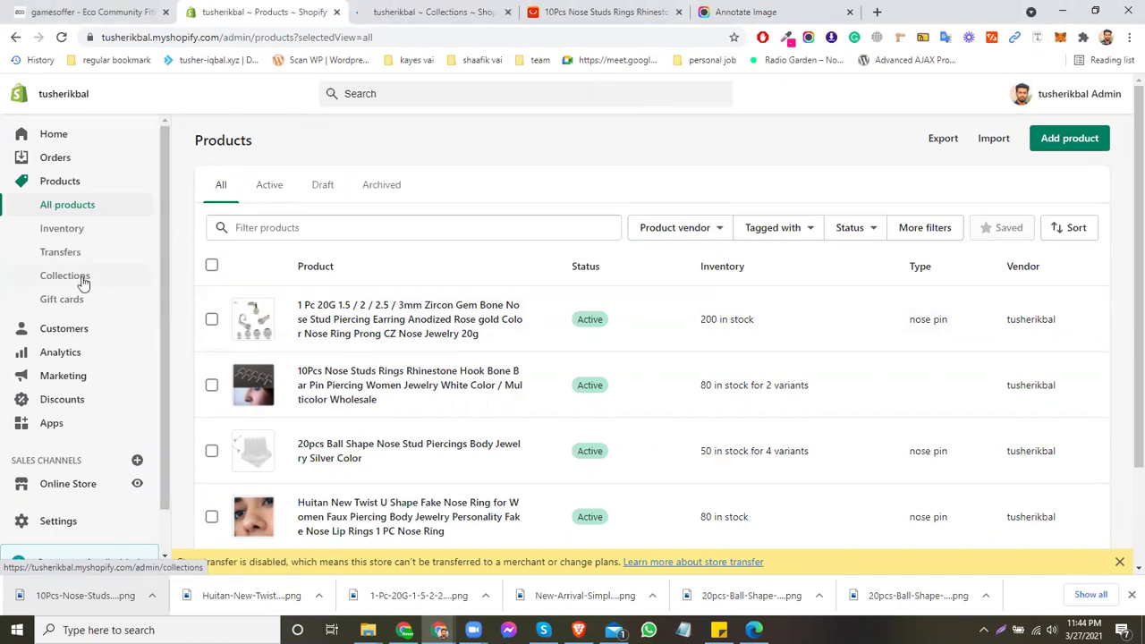
left_click(411, 11)
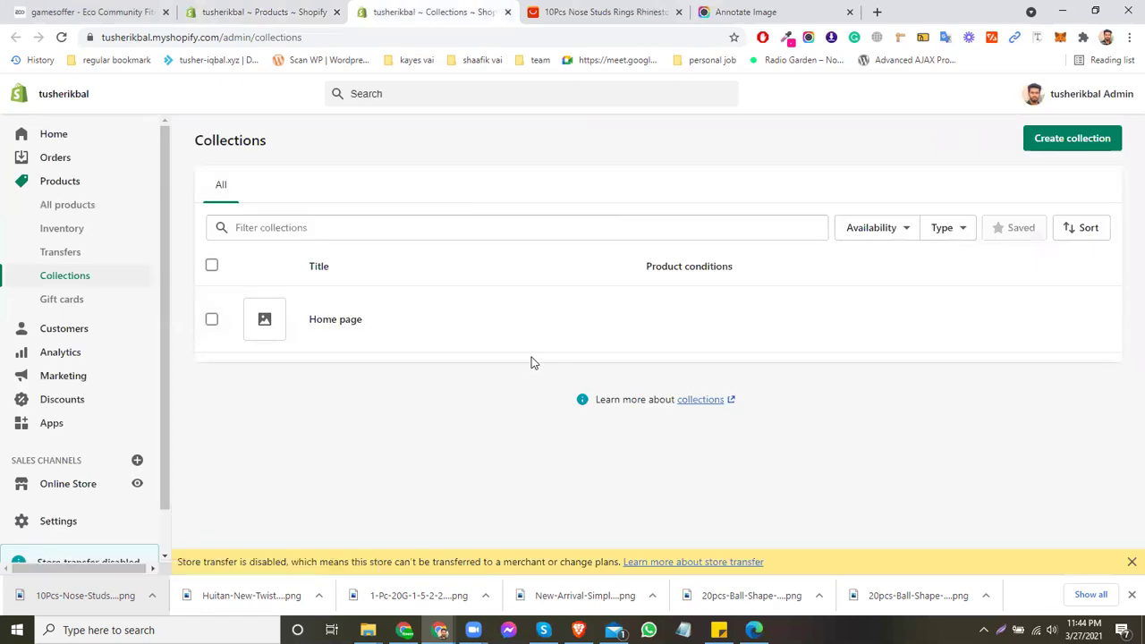
left_click(1074, 141)
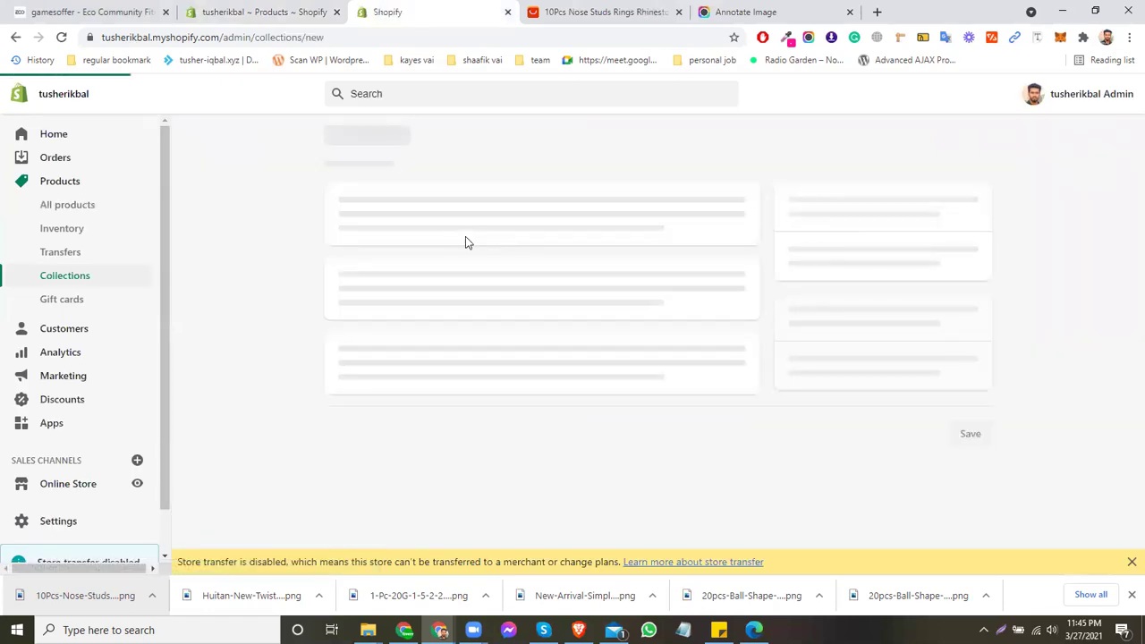
left_click(490, 207)
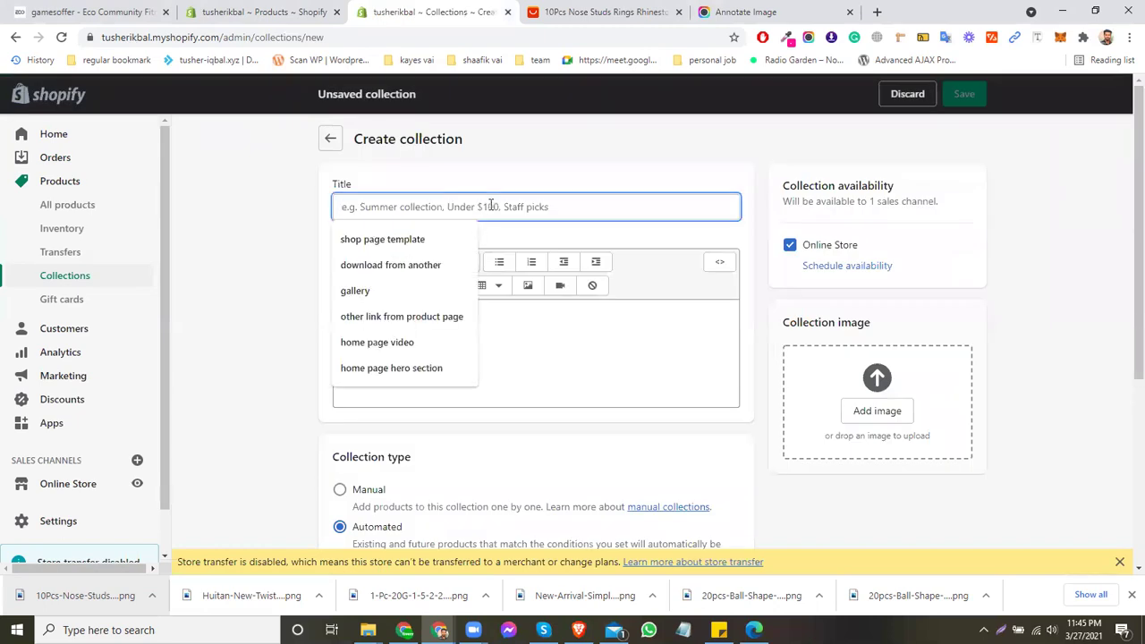
type("Nose P")
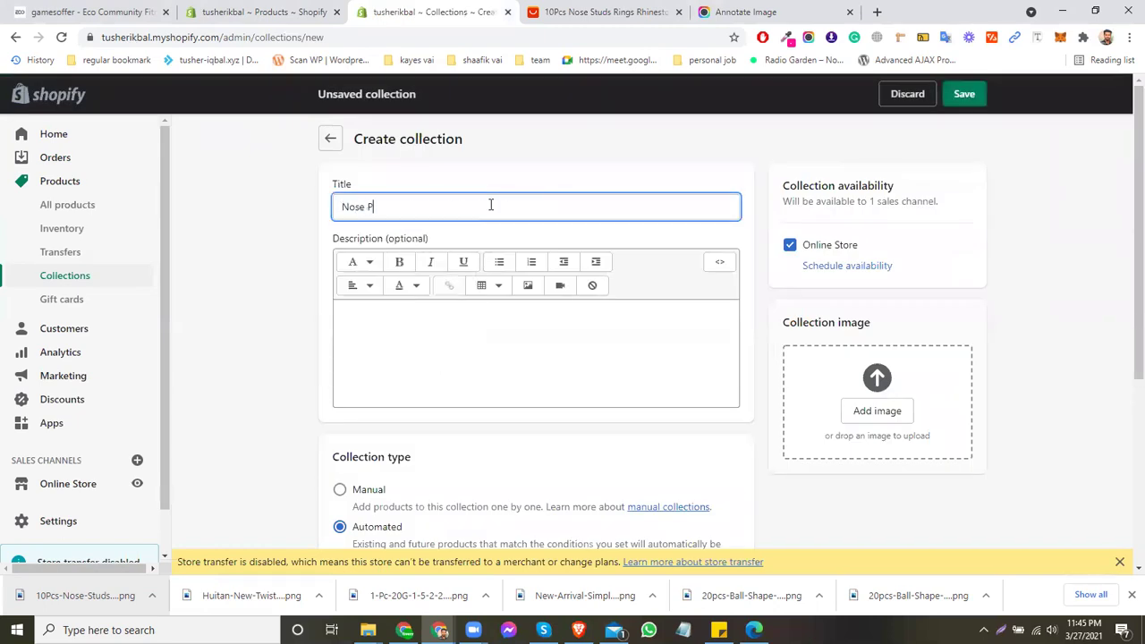
type("in Collection")
Upload the 20pcs Ball Shape nose stud picture showing the plastic box as the collection image.
scroll(233, 404, "down", 2)
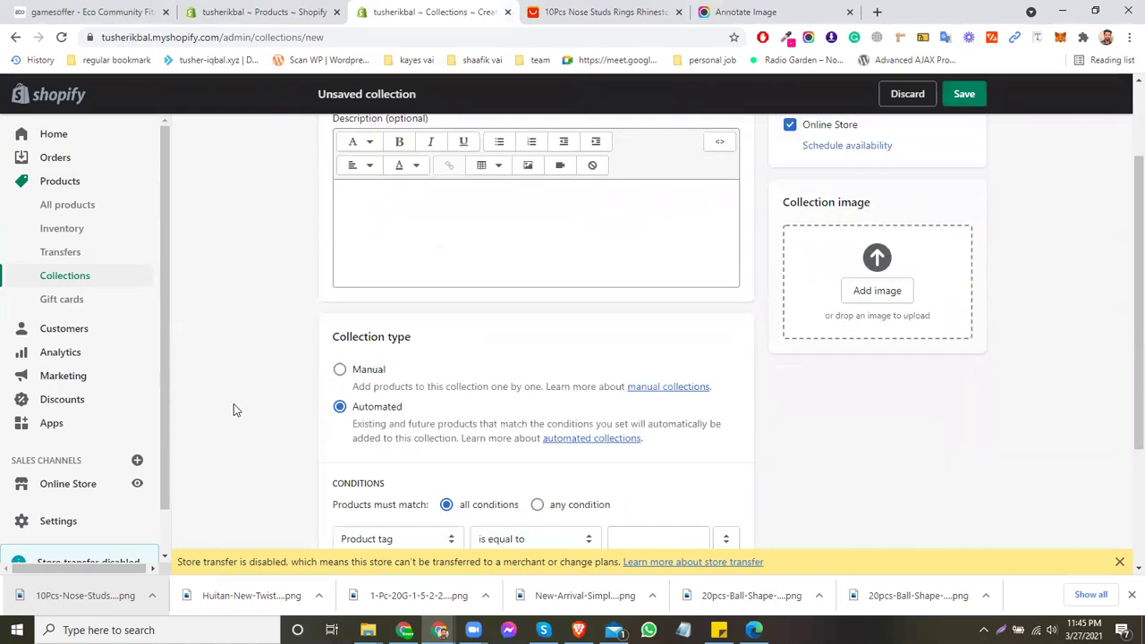
scroll(764, 326, "up", 2)
left_click(892, 396)
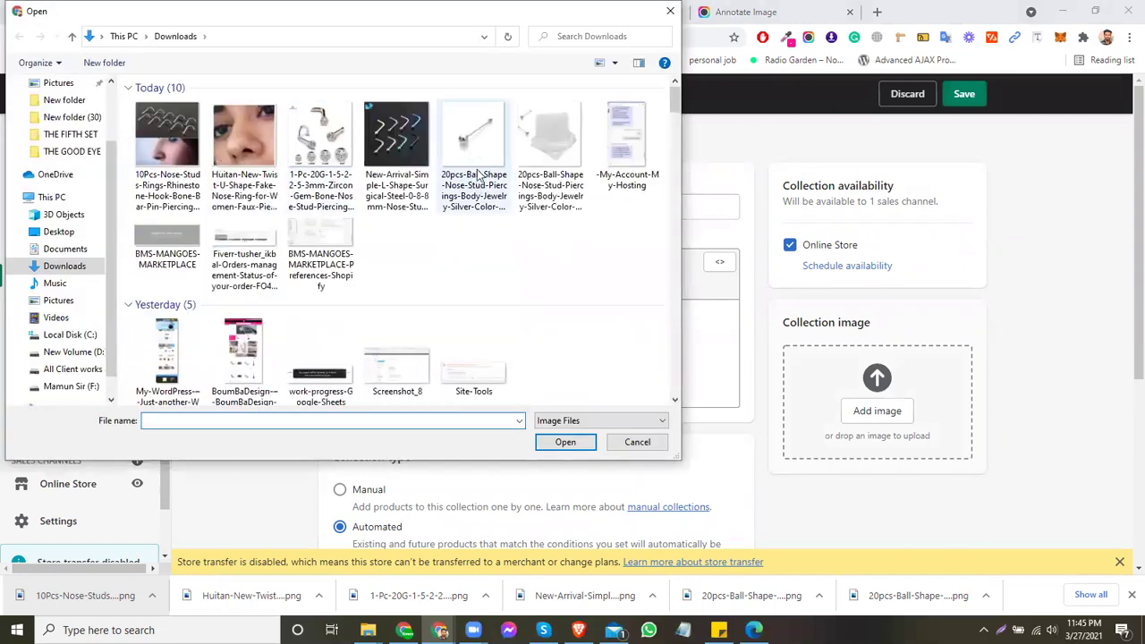
left_click(550, 147)
left_click(566, 444)
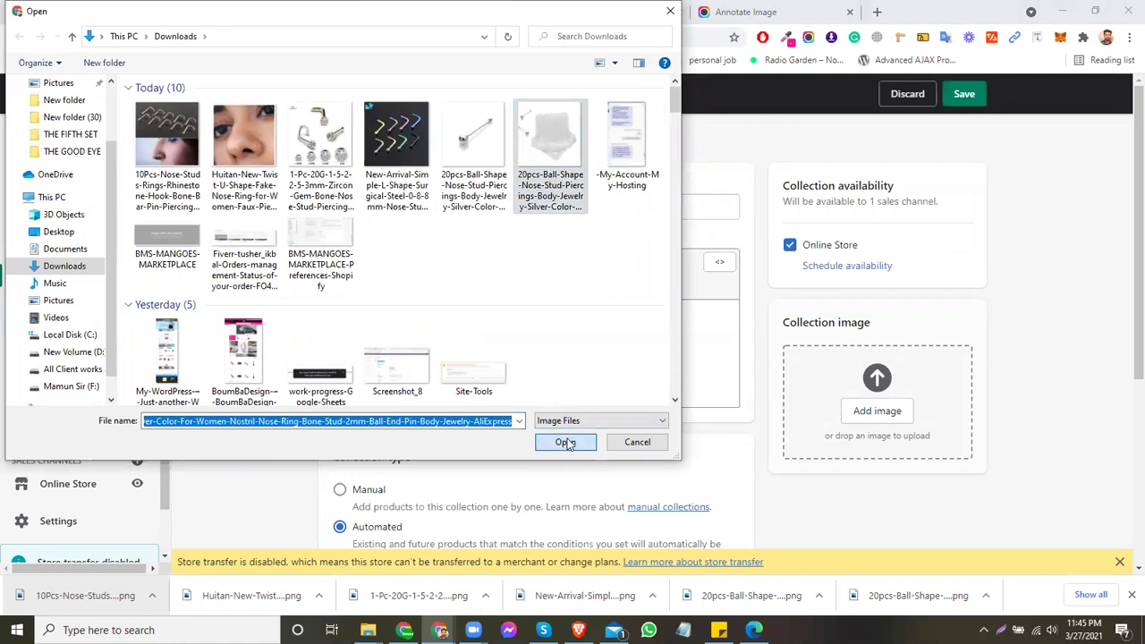
Switch the collection type to Manual and back to Automated to compare their settings.
scroll(1093, 352, "down", 1)
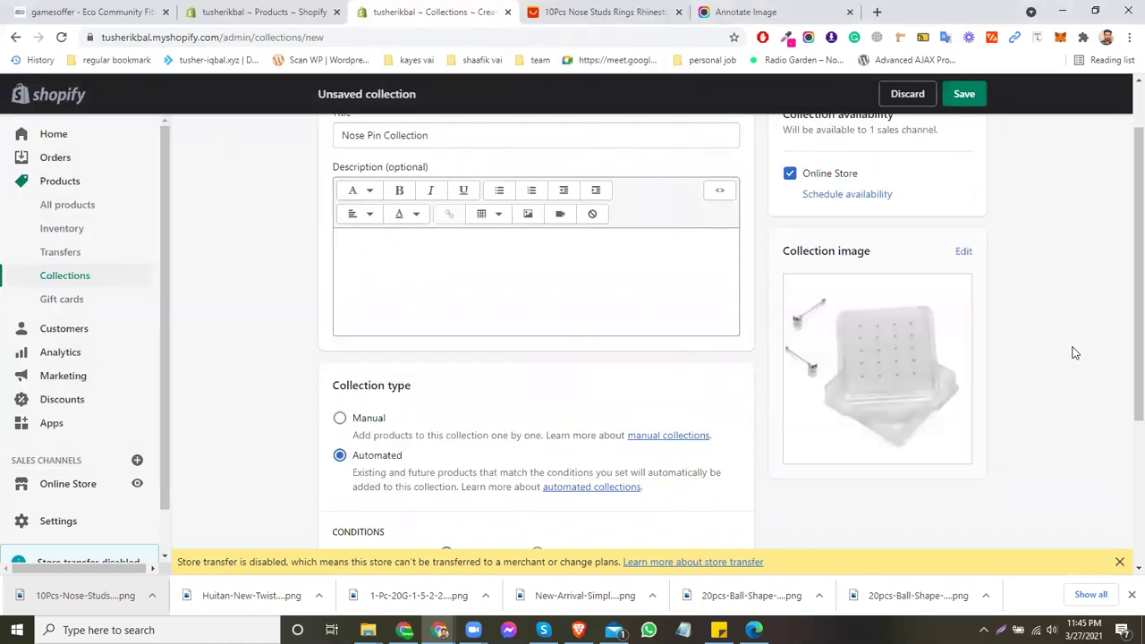
scroll(1074, 353, "down", 1)
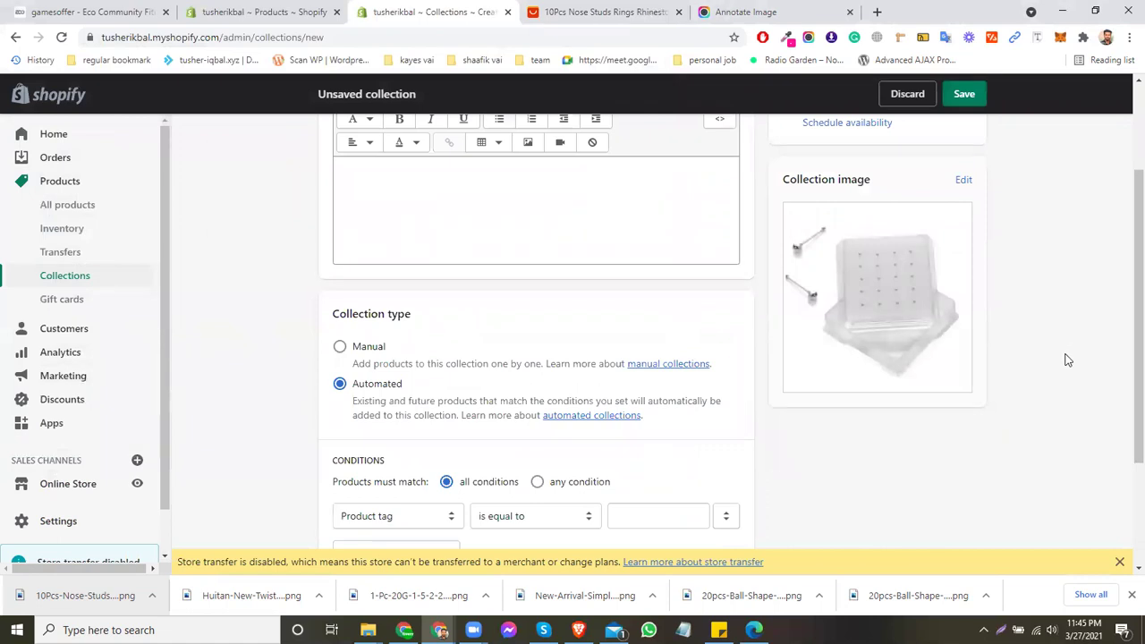
scroll(1070, 353, "down", 1)
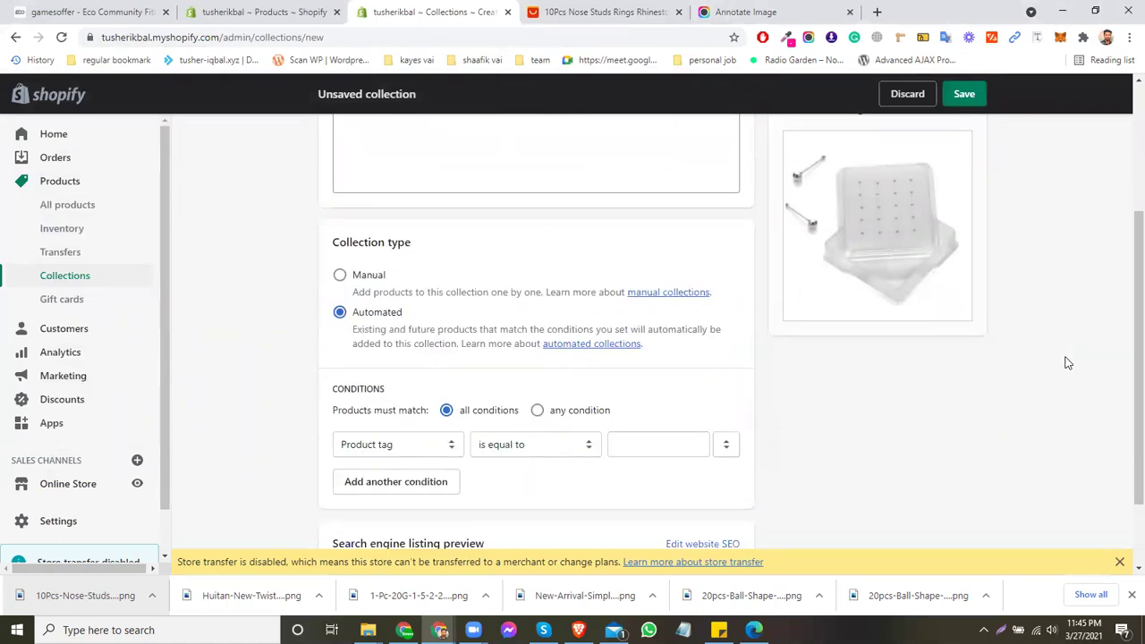
left_click(341, 278)
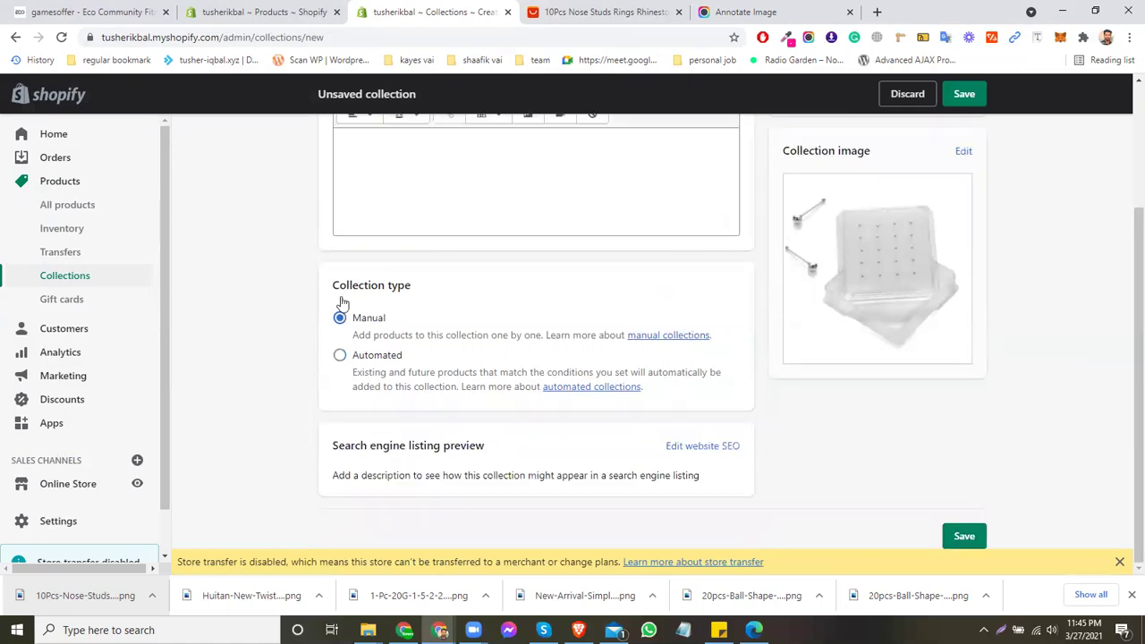
left_click(339, 357)
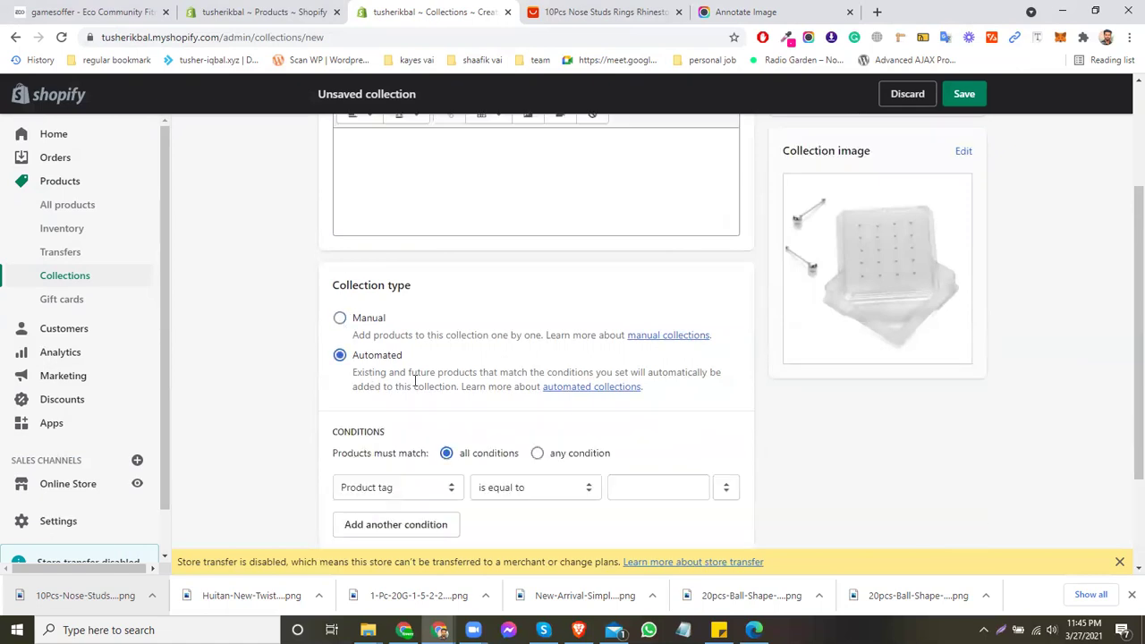
Set the automated collection's condition to product type is equal to nose pin.
scroll(414, 377, "down", 1)
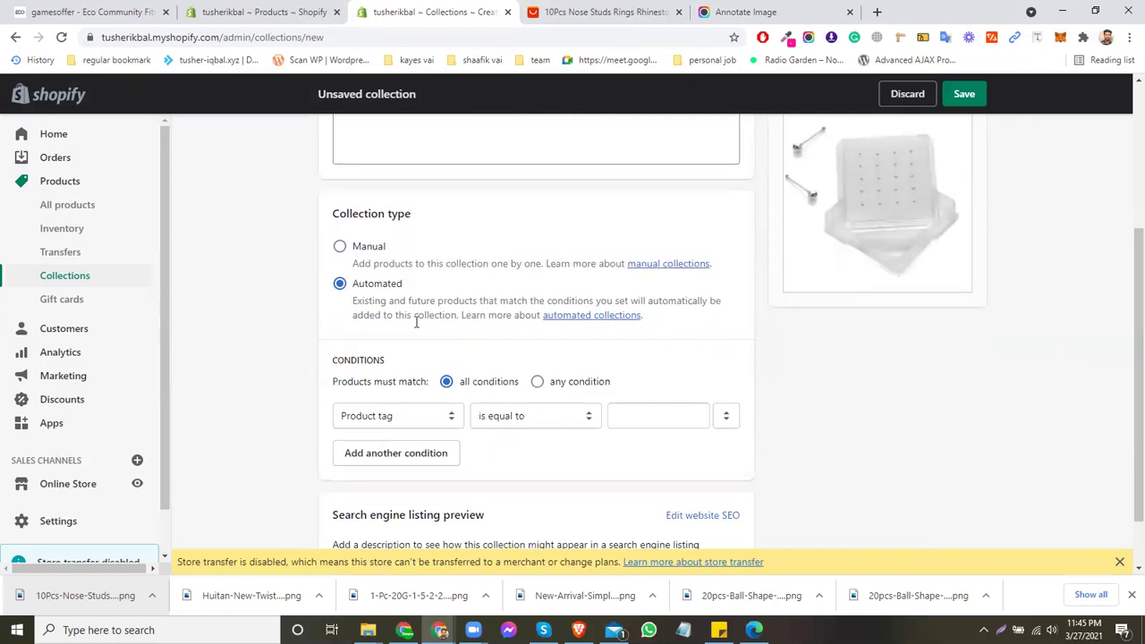
scroll(418, 319, "down", 1)
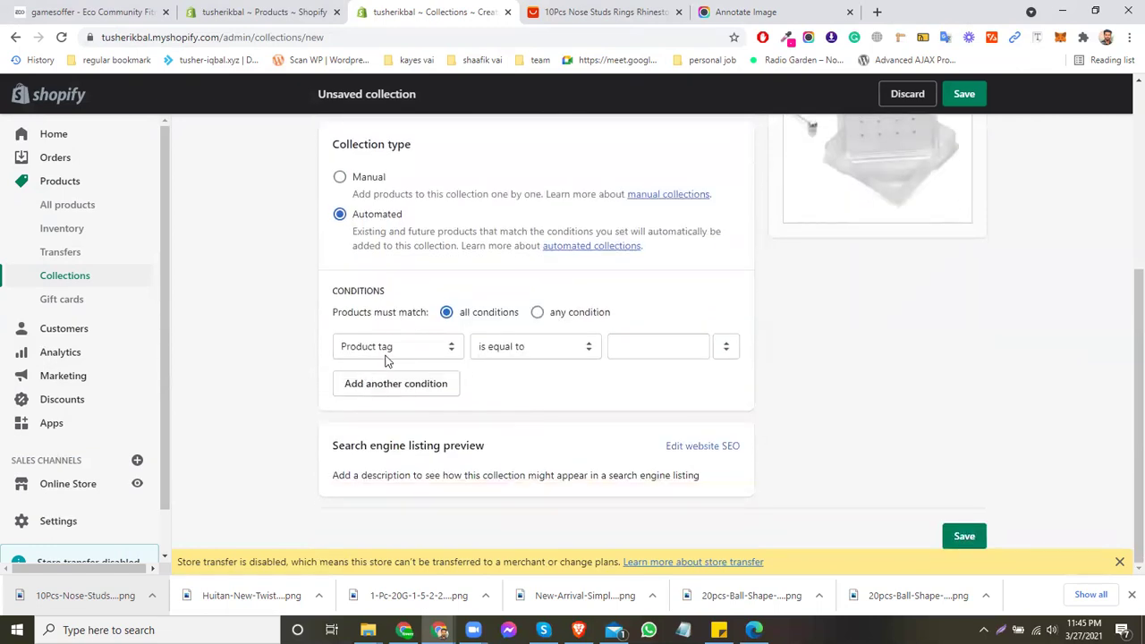
left_click(396, 355)
left_click(397, 354)
left_click(403, 348)
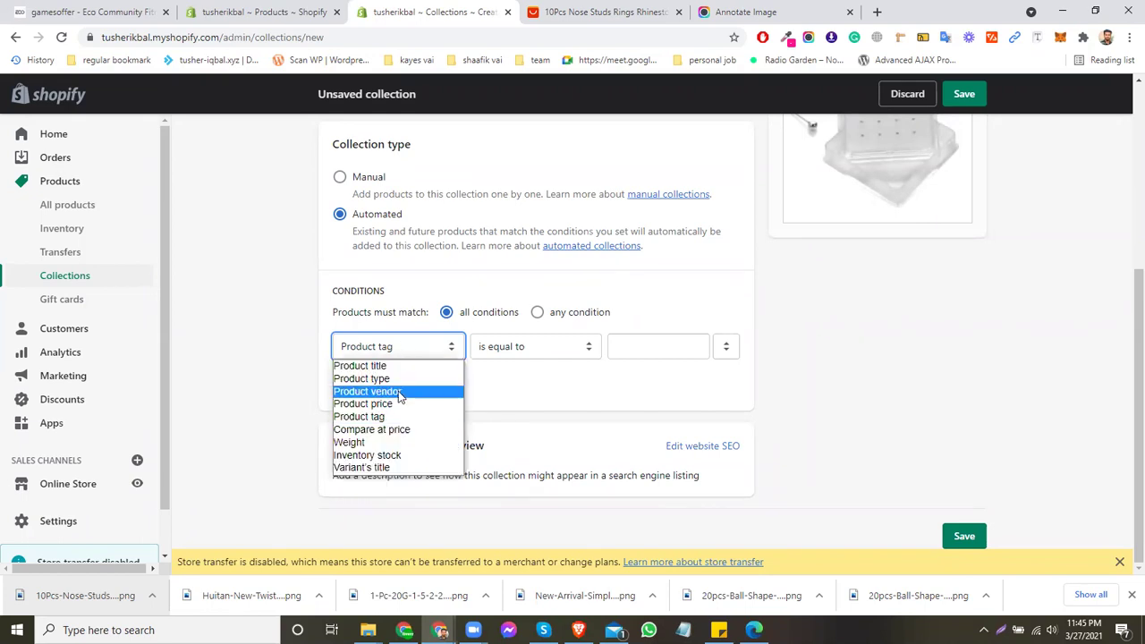
left_click(400, 380)
left_click(546, 349)
left_click(653, 346)
left_click(662, 378)
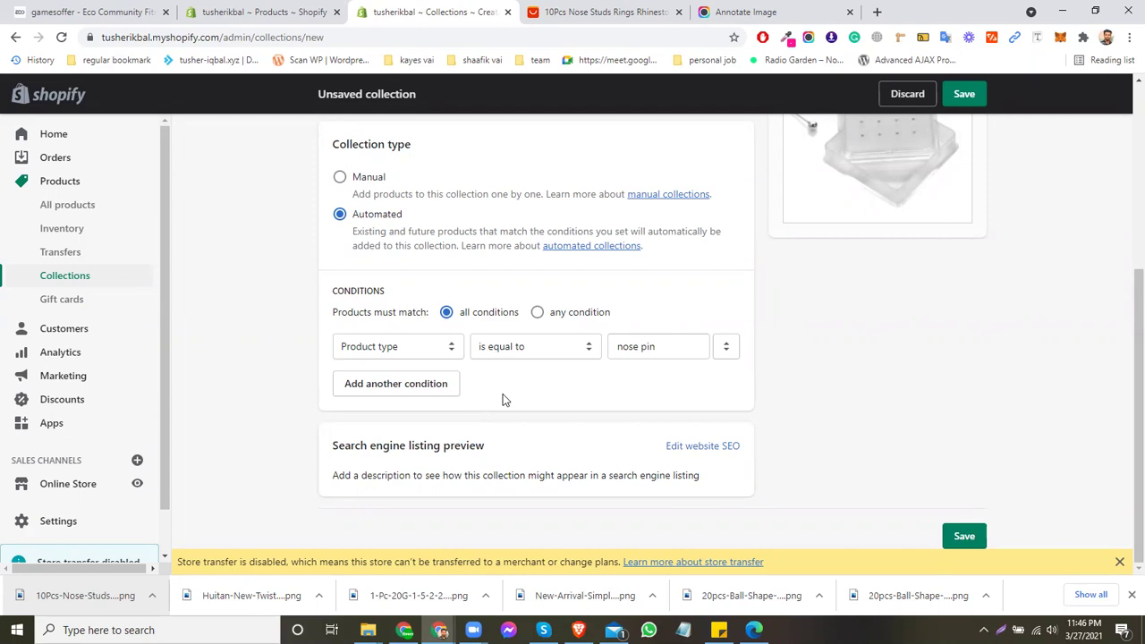
Set the collection type to Manual and save the Nose Pin Collection.
scroll(444, 263, "up", 1)
left_click(340, 248)
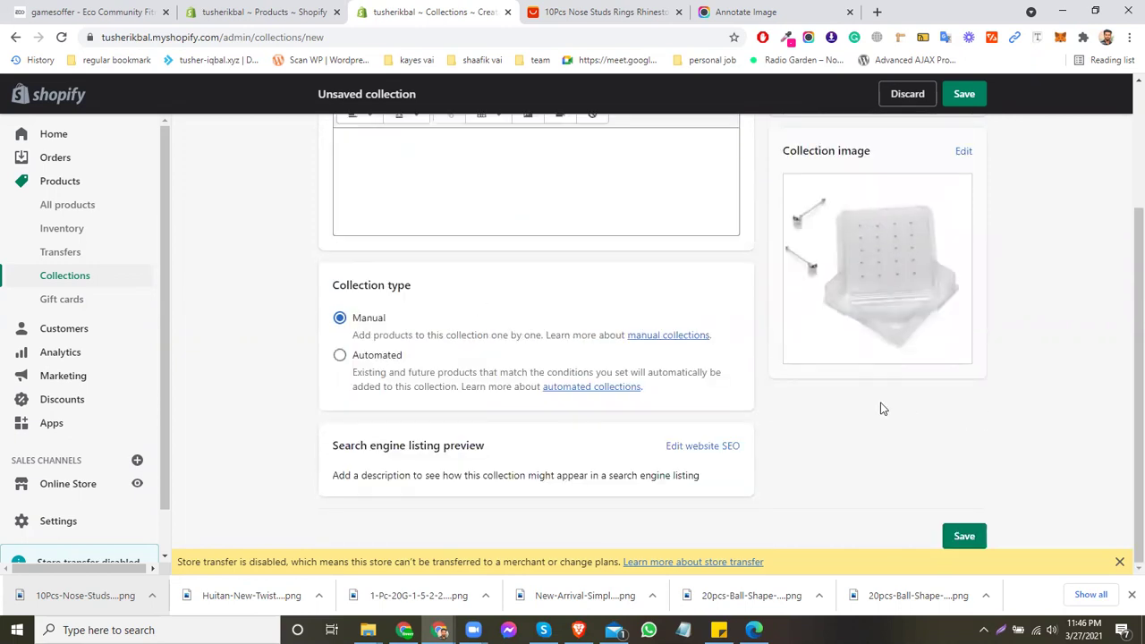
scroll(883, 404, "up", 3)
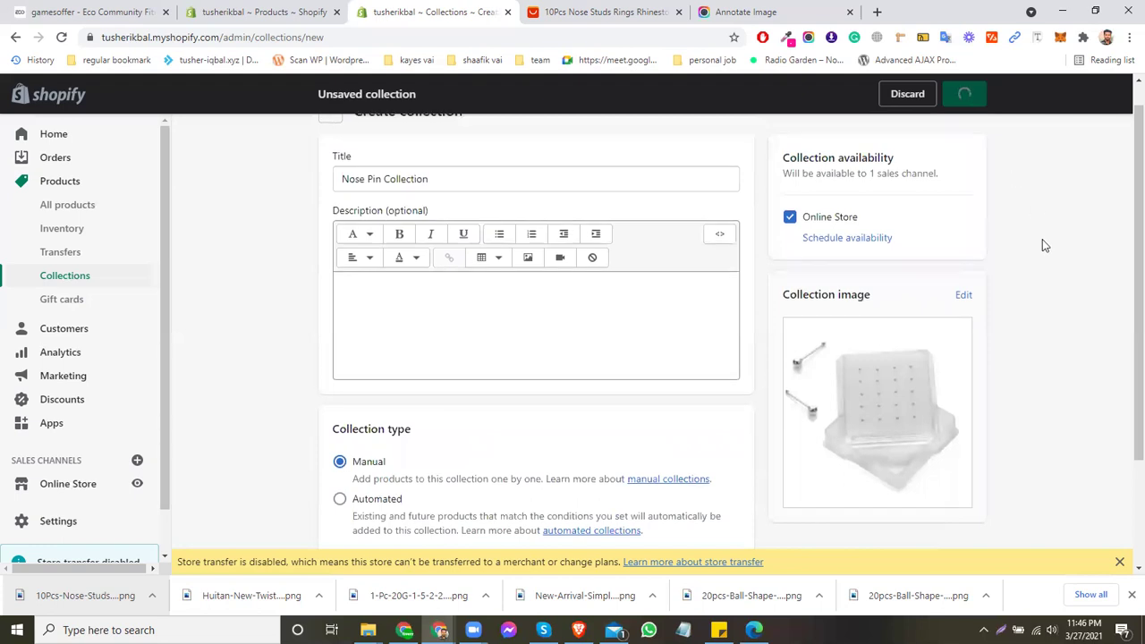
scroll(1043, 242, "up", 1)
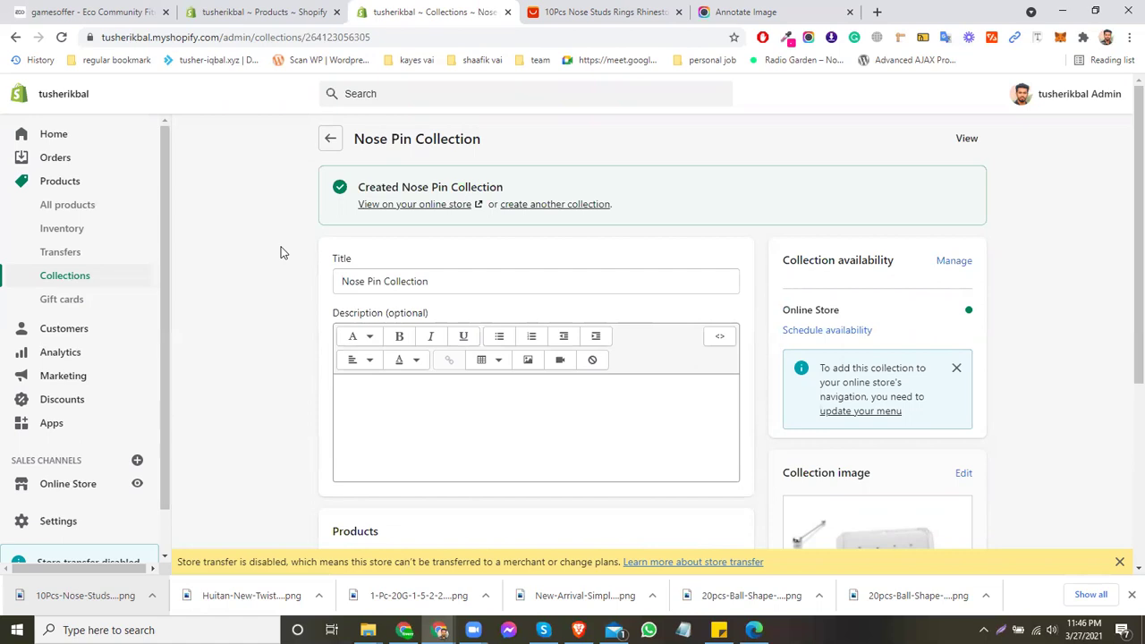
scroll(313, 354, "down", 3)
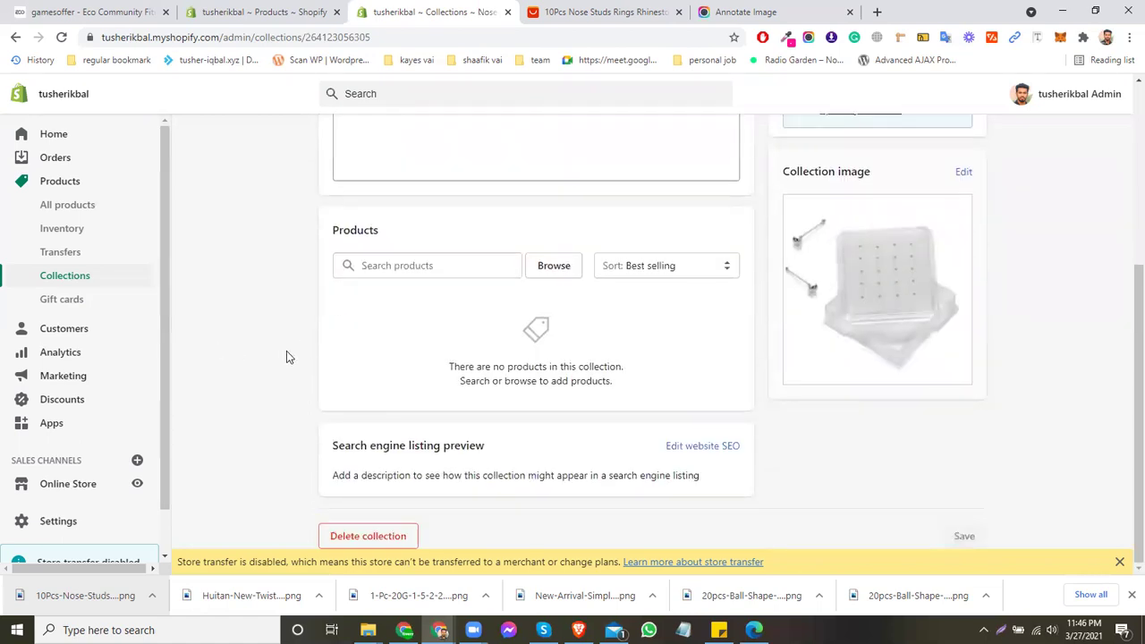
scroll(255, 351, "up", 2)
scroll(302, 355, "down", 2)
left_click(445, 266)
left_click(554, 266)
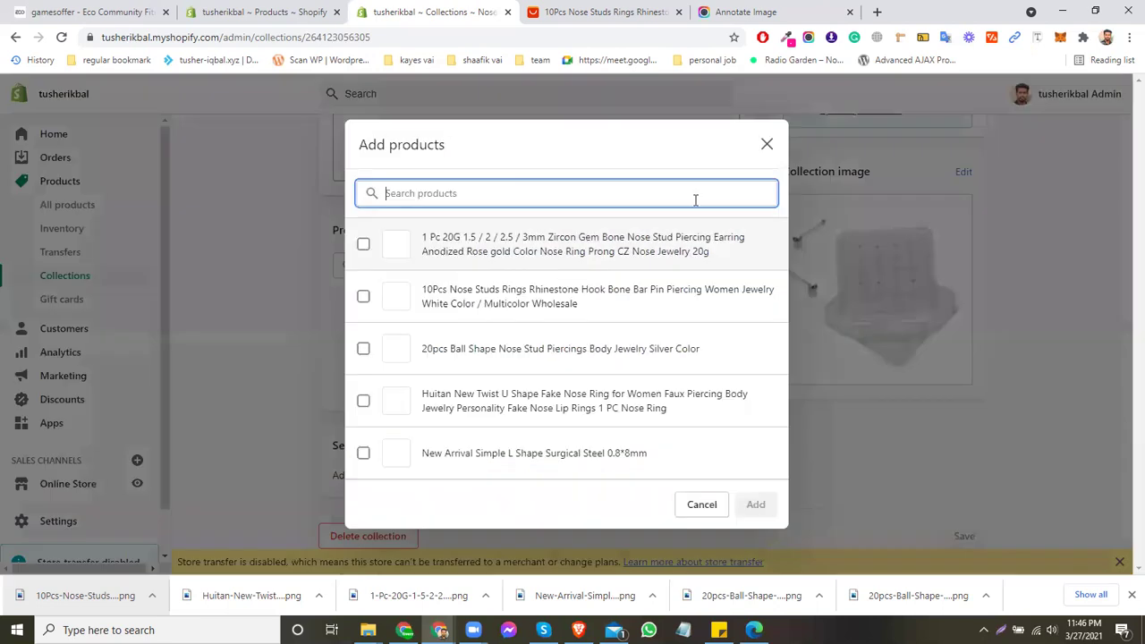
left_click(769, 145)
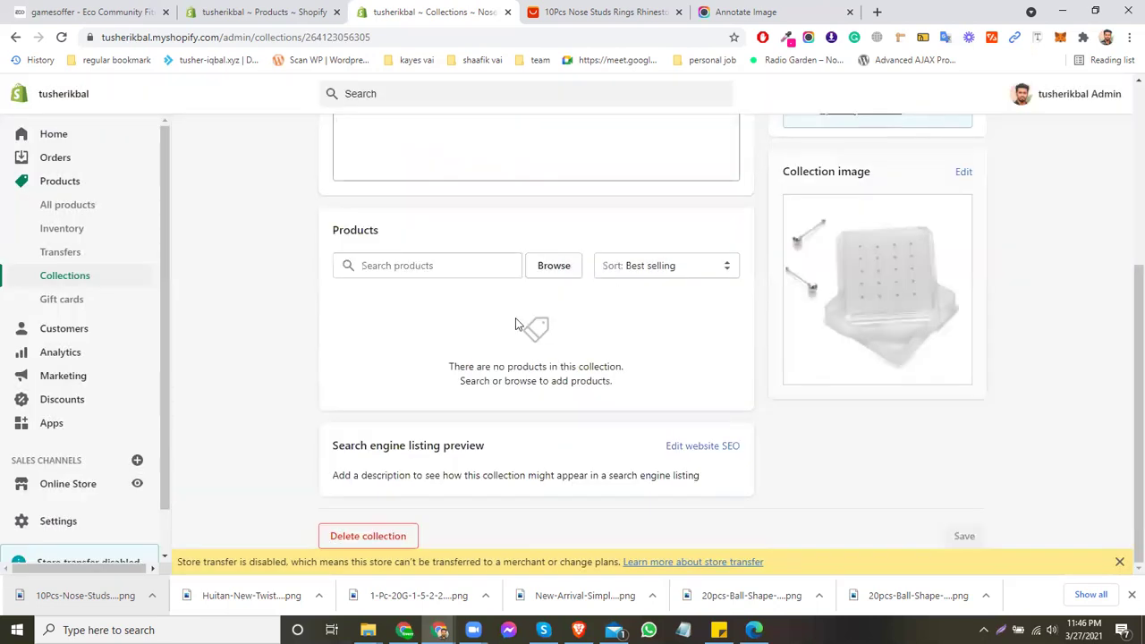
Add all five listed nose stud and nose ring products to the Nose Pin Collection.
left_click(563, 274)
left_click(363, 244)
left_click(363, 296)
left_click(363, 349)
left_click(363, 401)
left_click(363, 453)
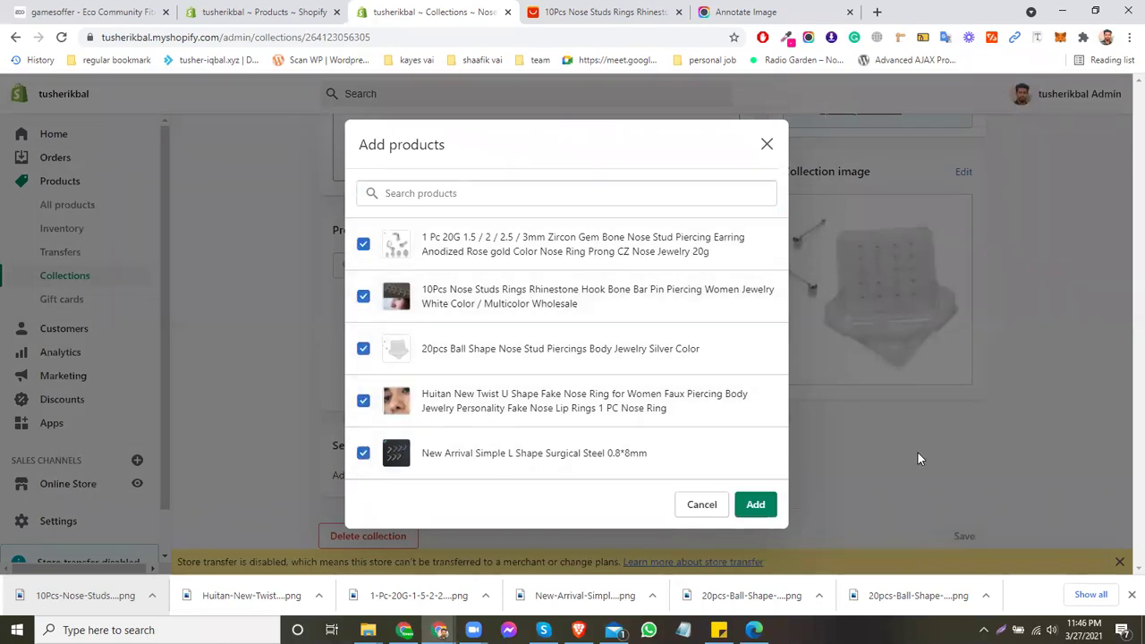
left_click(755, 504)
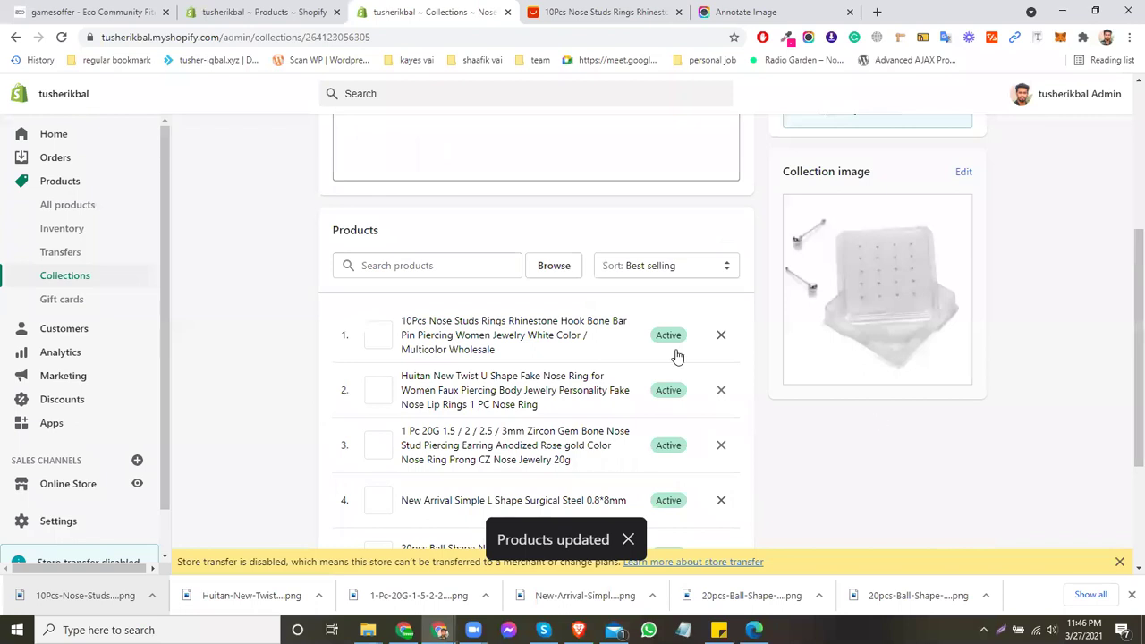
Review the collection's product list, open the collection's online store page and look through its banner and products.
scroll(857, 344, "down", 3)
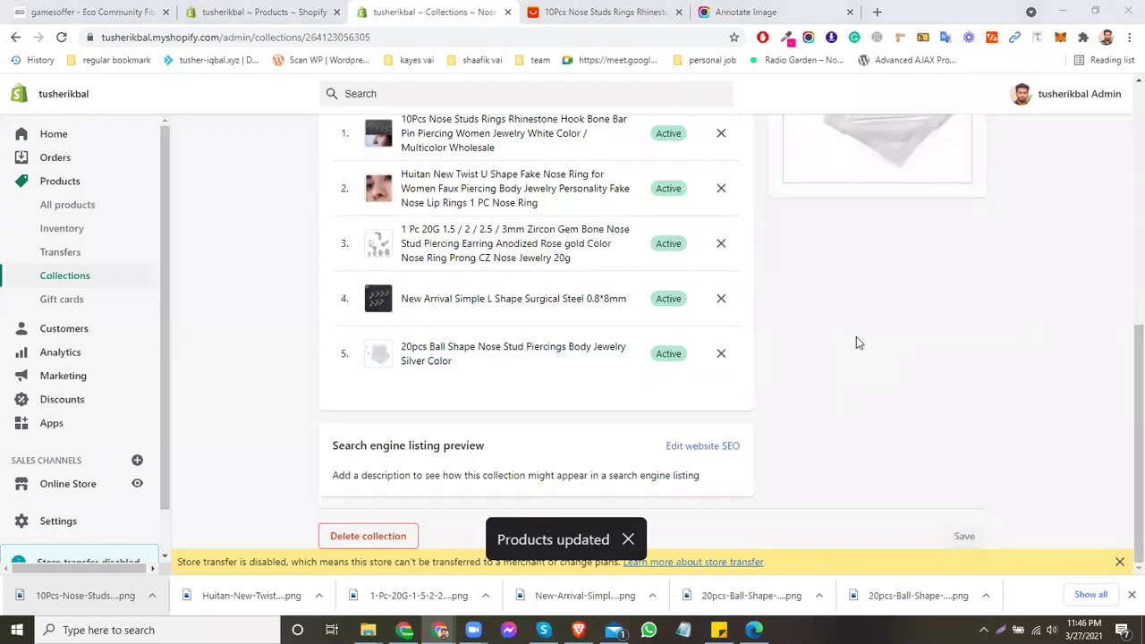
scroll(856, 340, "up", 3)
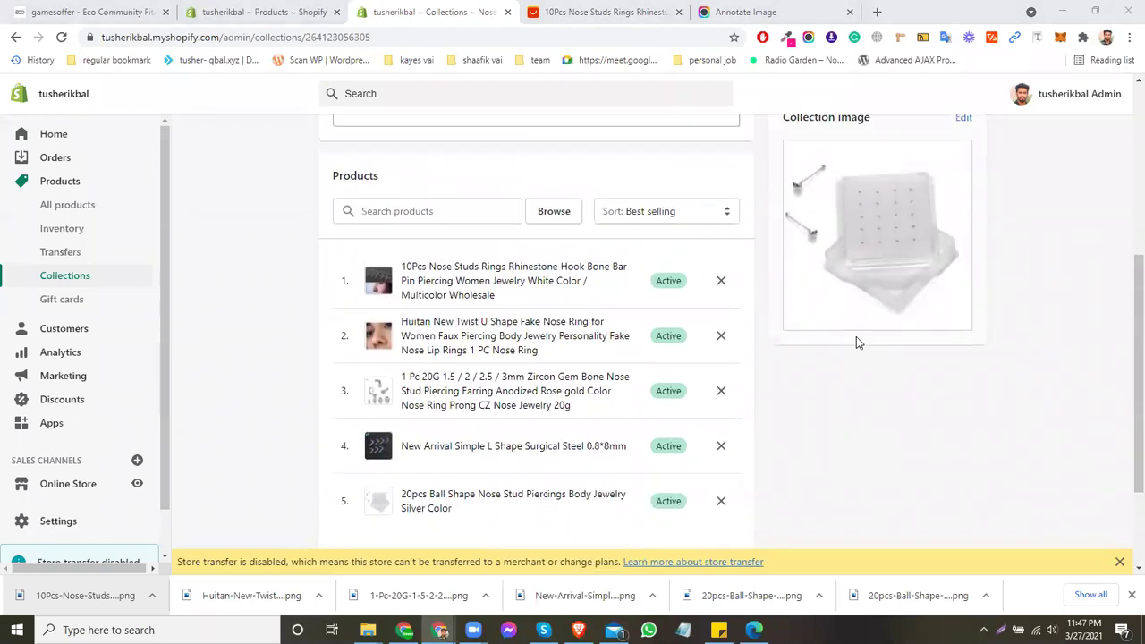
scroll(871, 321, "up", 3)
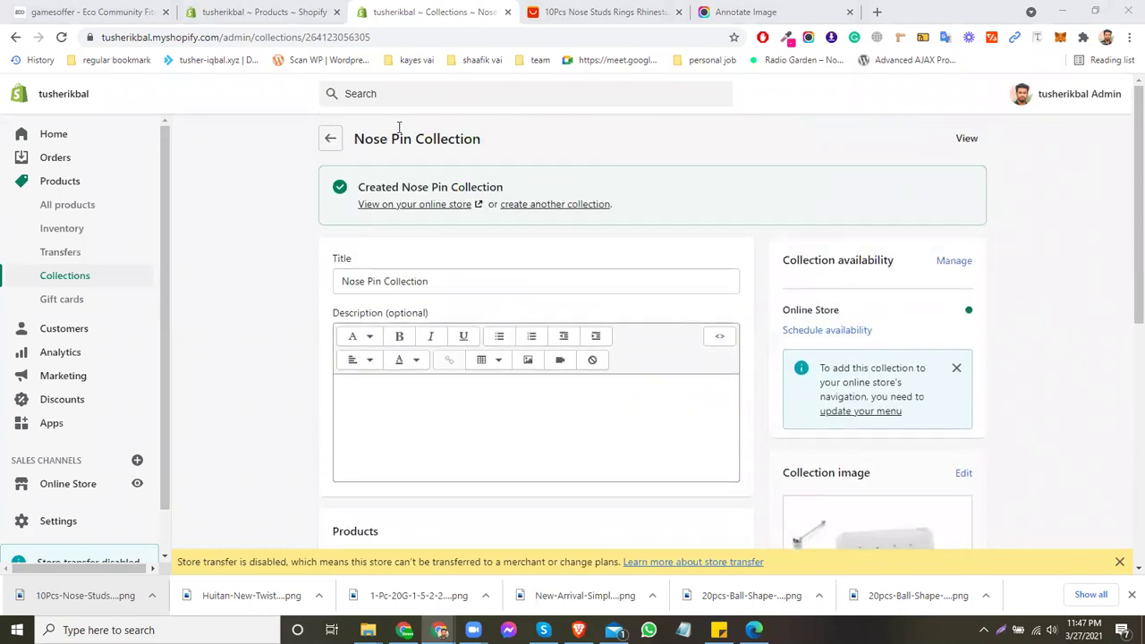
scroll(887, 256, "down", 3)
scroll(979, 269, "up", 3)
left_click(967, 140)
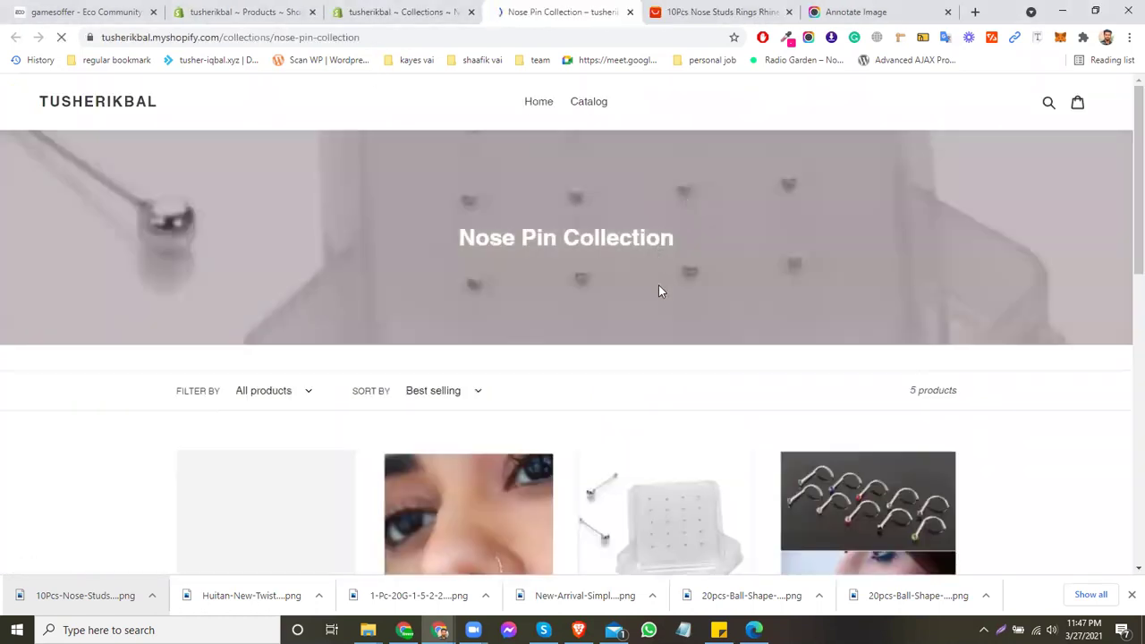
scroll(826, 276, "down", 3)
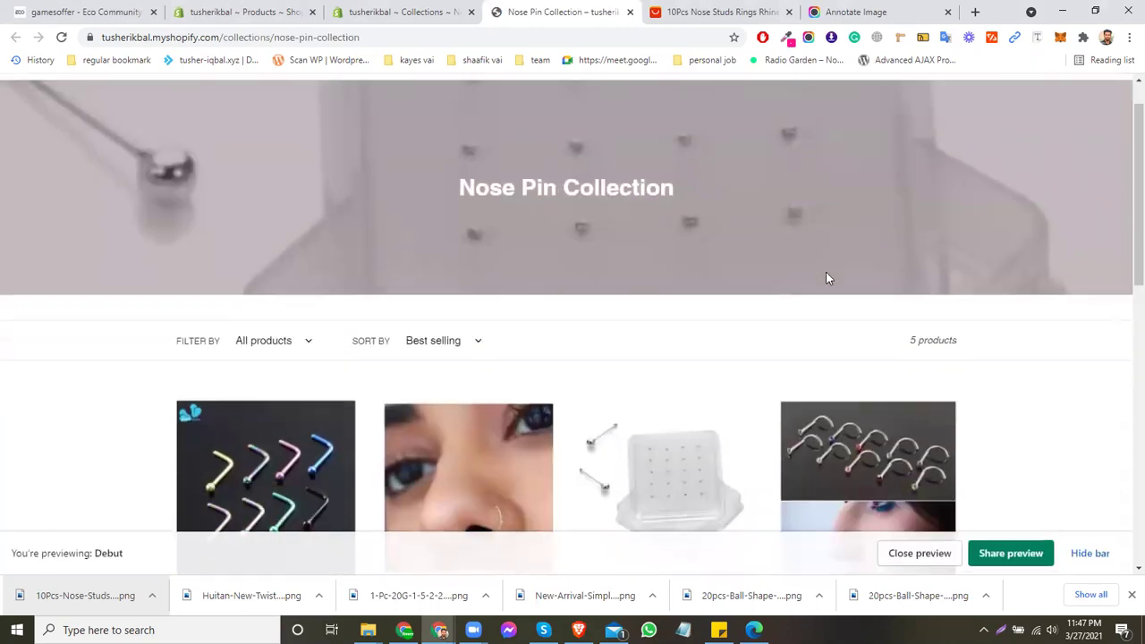
scroll(826, 277, "down", 1)
scroll(960, 281, "down", 4)
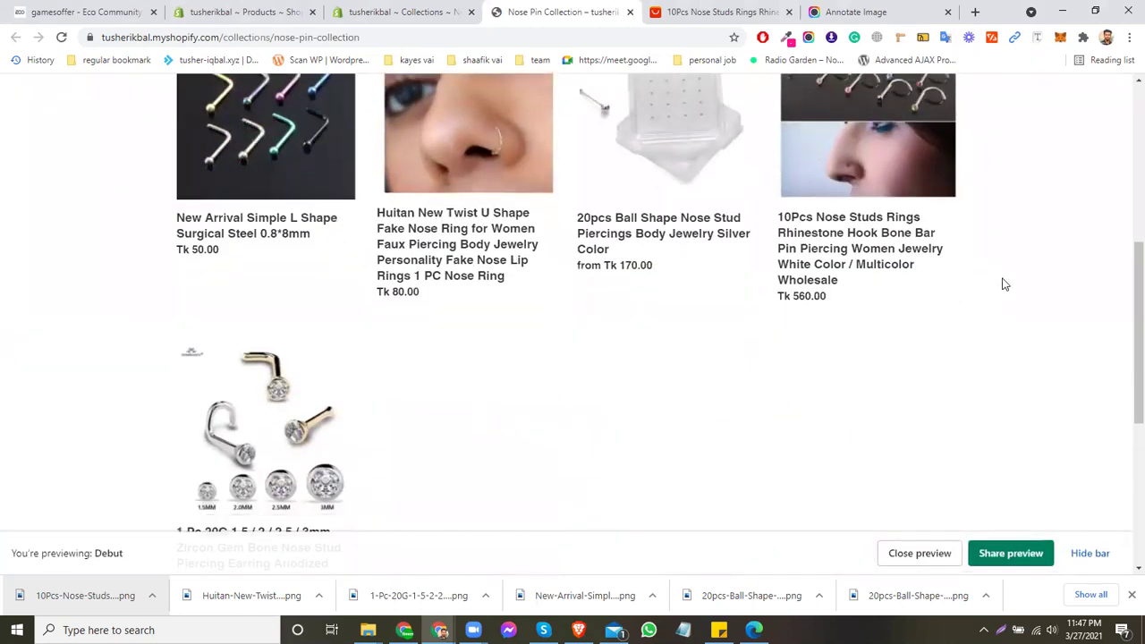
scroll(1000, 287, "up", 7)
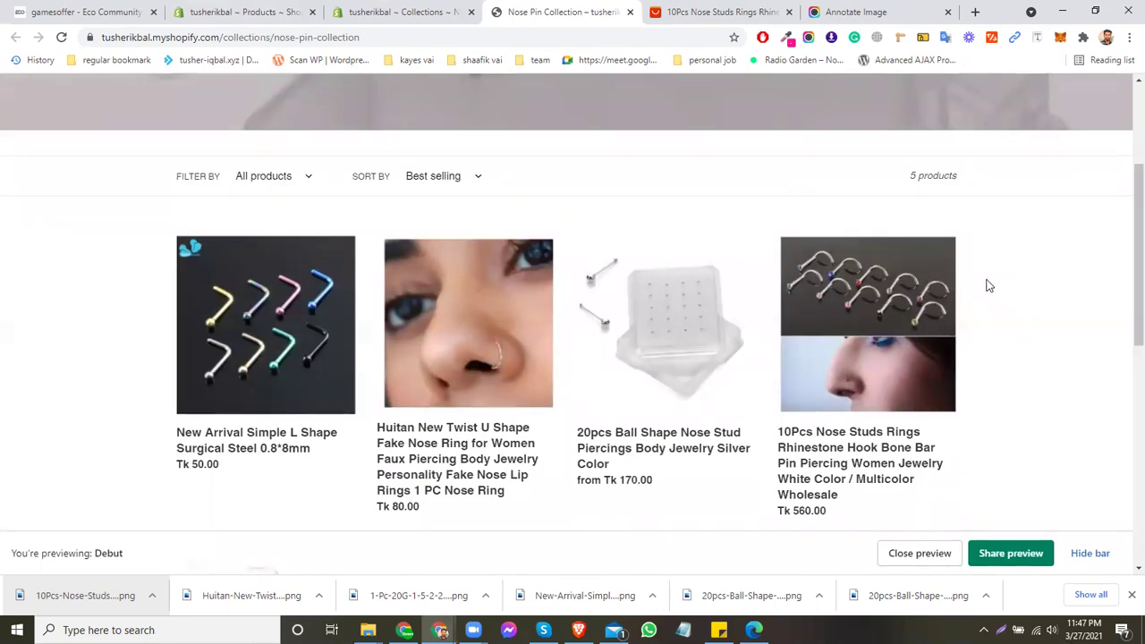
scroll(1002, 286, "down", 4)
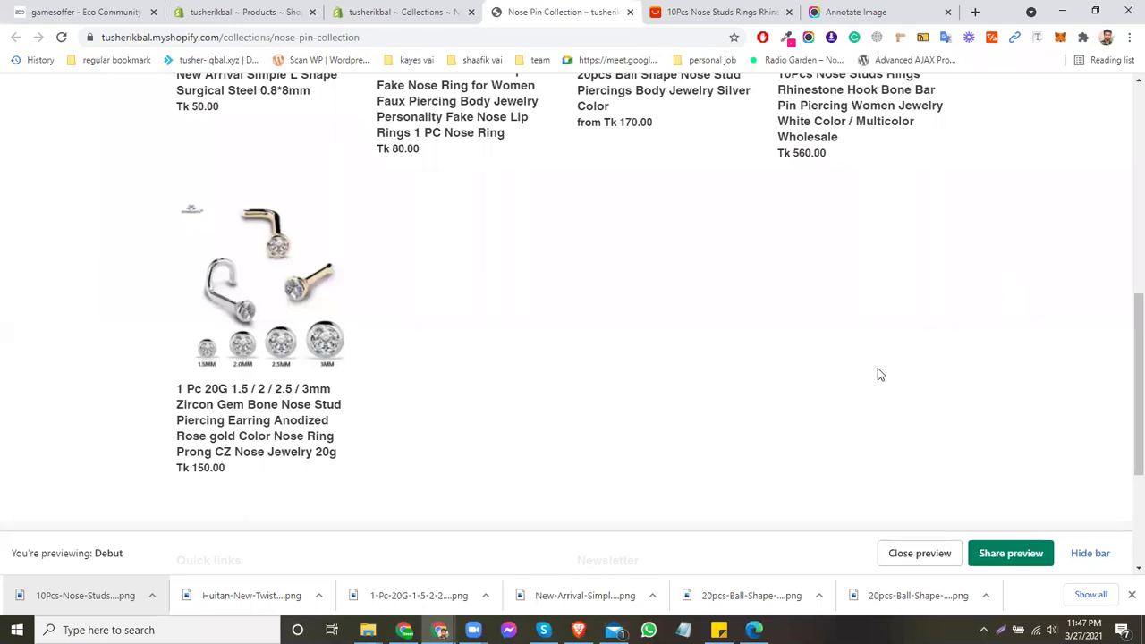
scroll(898, 377, "up", 1)
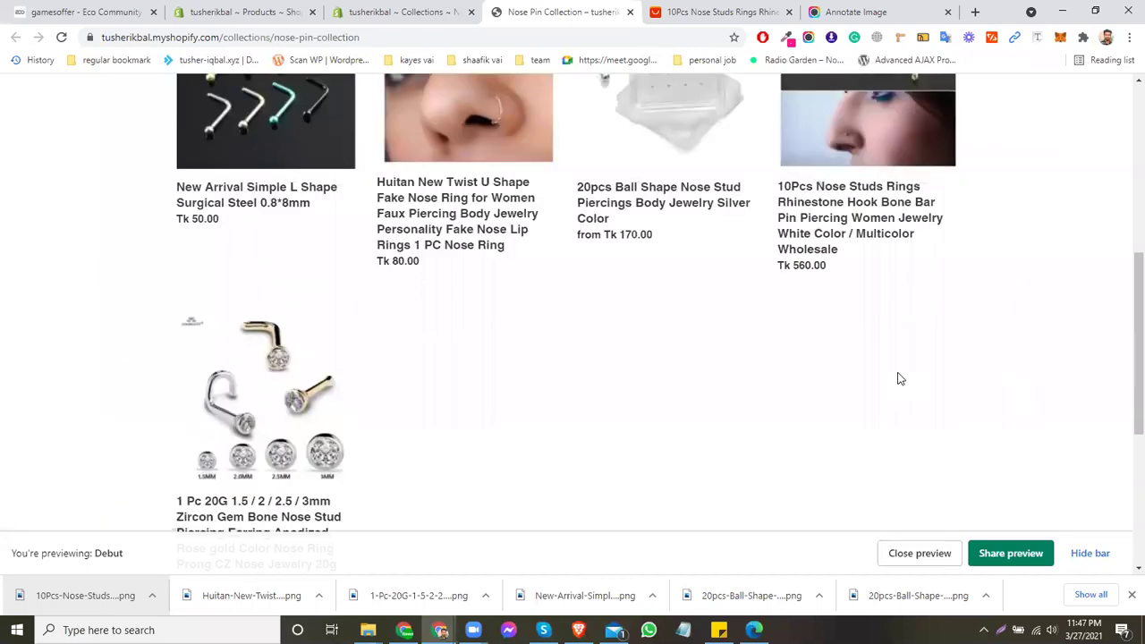
scroll(901, 378, "up", 2)
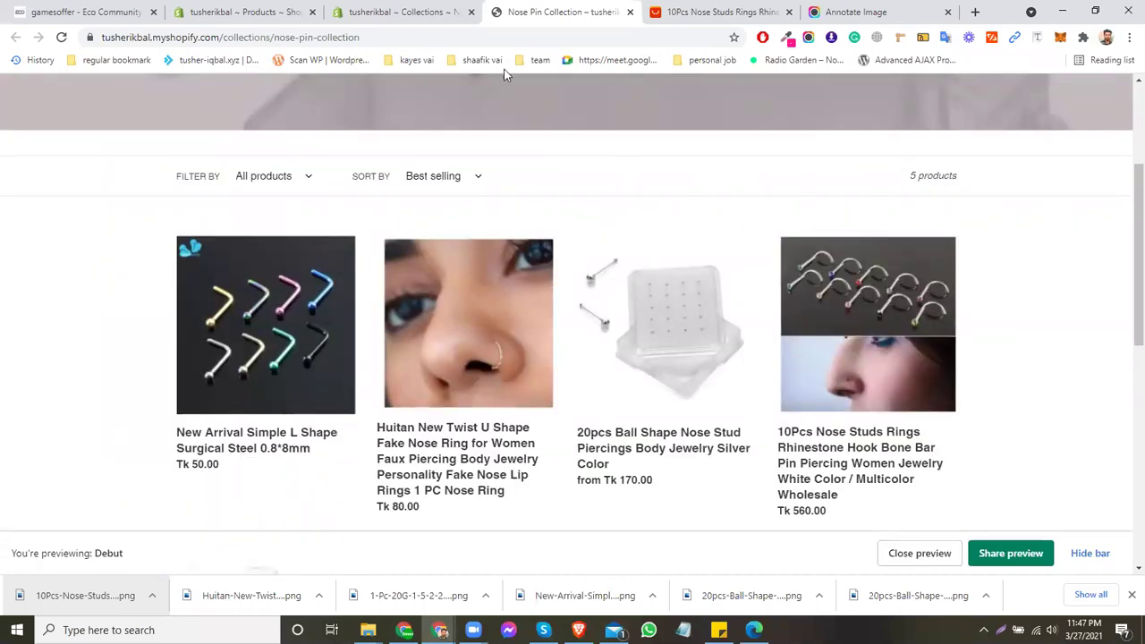
scroll(405, 212, "up", 2)
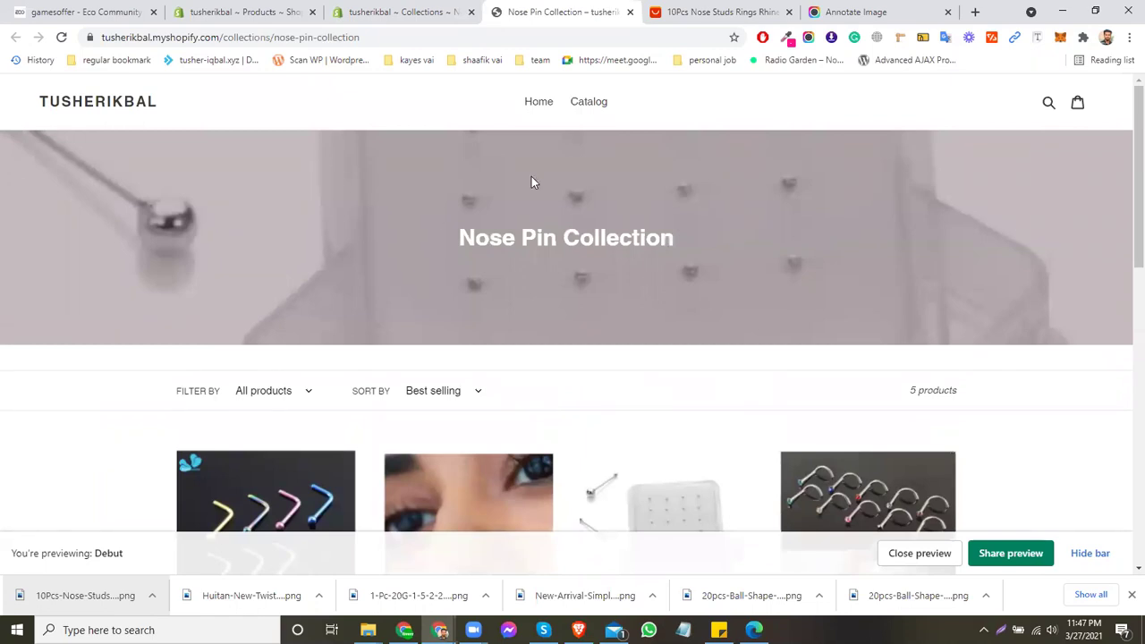
Open the storefront's Home and Catalog pages in separate tabs and look through the products on the Catalog page.
middle_click(548, 104)
middle_click(595, 110)
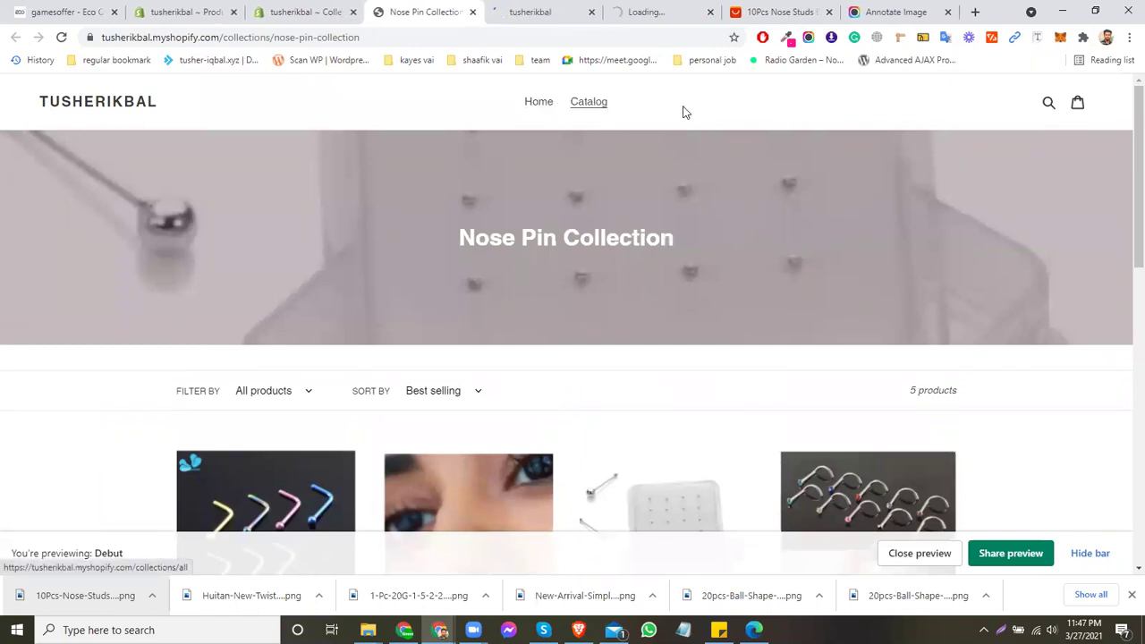
left_click(668, 9)
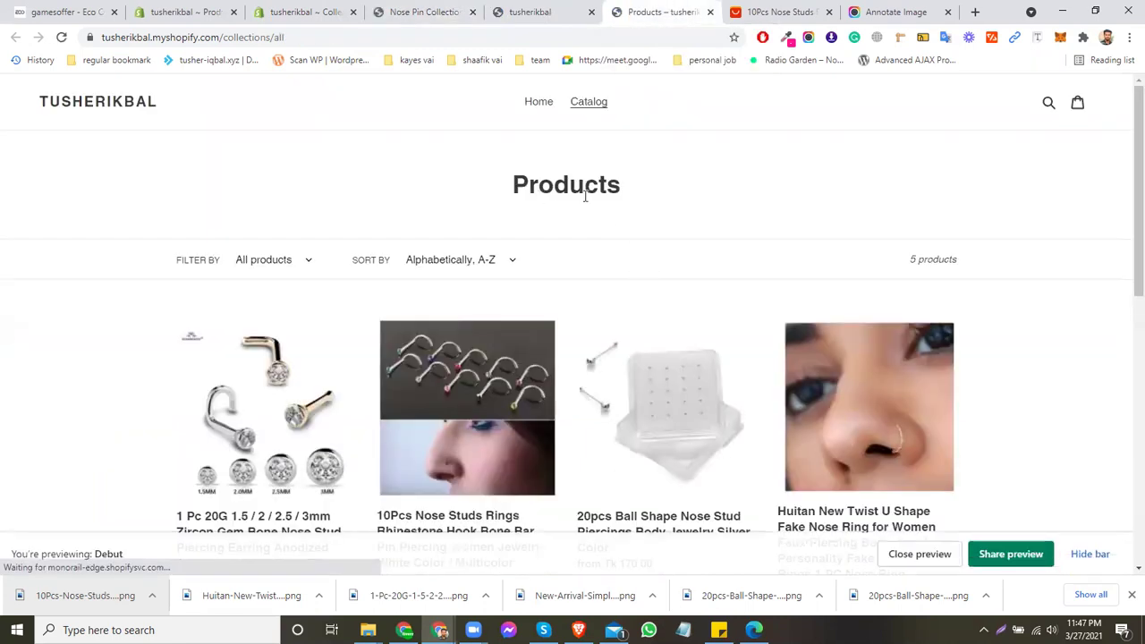
left_click_drag(539, 189, 680, 198)
left_click(682, 199)
scroll(706, 252, "down", 2)
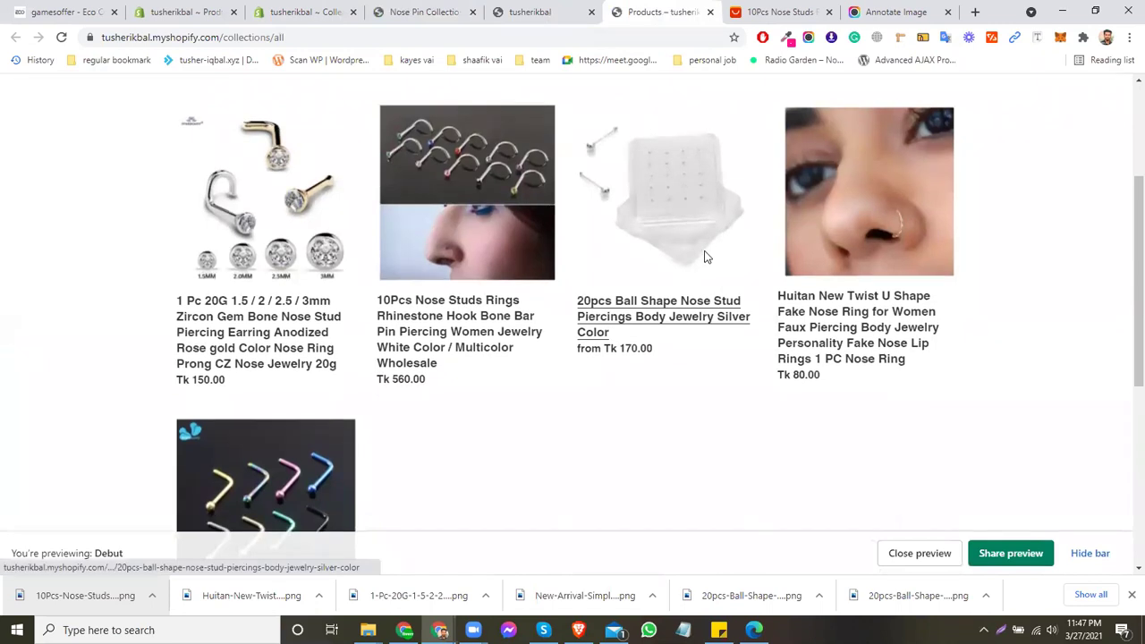
scroll(705, 256, "down", 5)
scroll(705, 256, "up", 5)
scroll(705, 256, "up", 3)
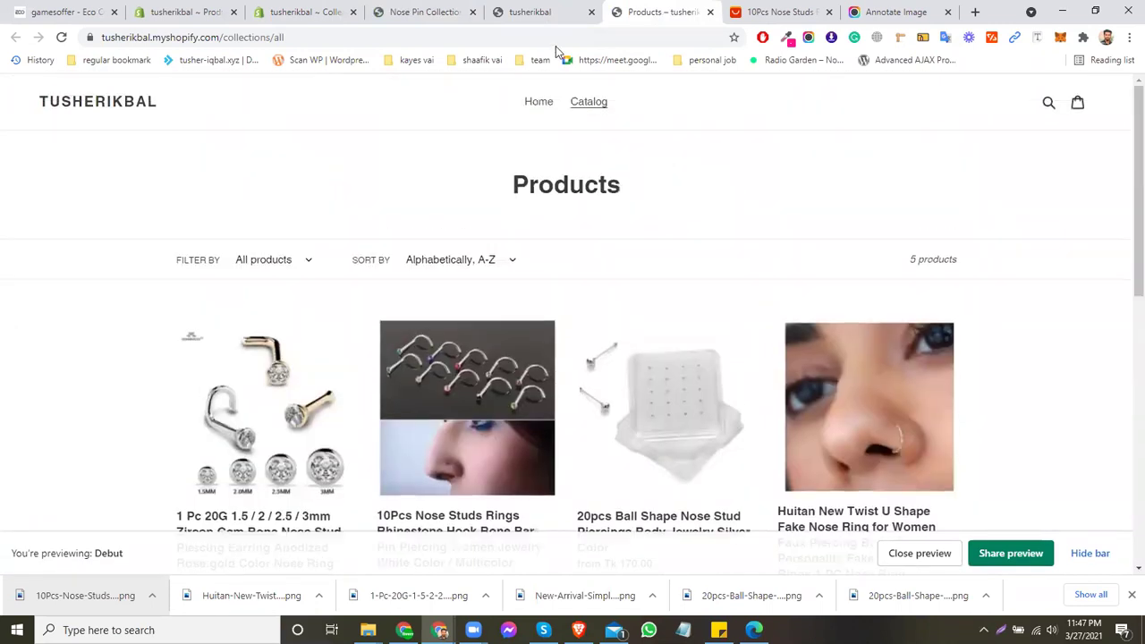
Look over the storefront home page and return to the Nose Pin Collection page.
left_click(564, 12)
scroll(557, 242, "down", 3)
scroll(557, 246, "down", 5)
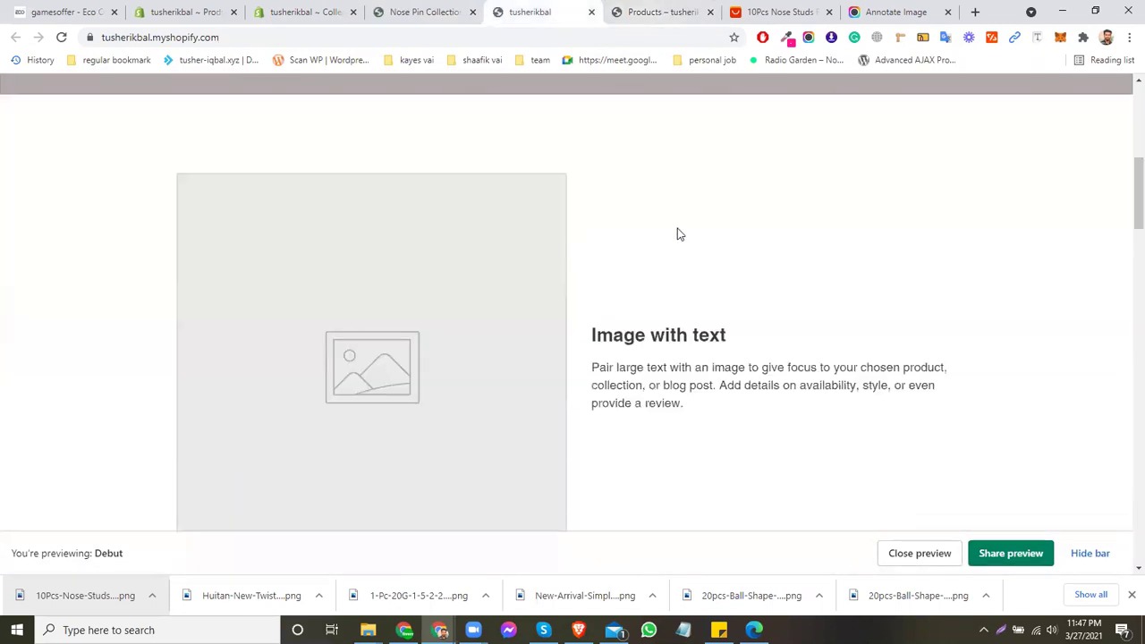
left_click(435, 11)
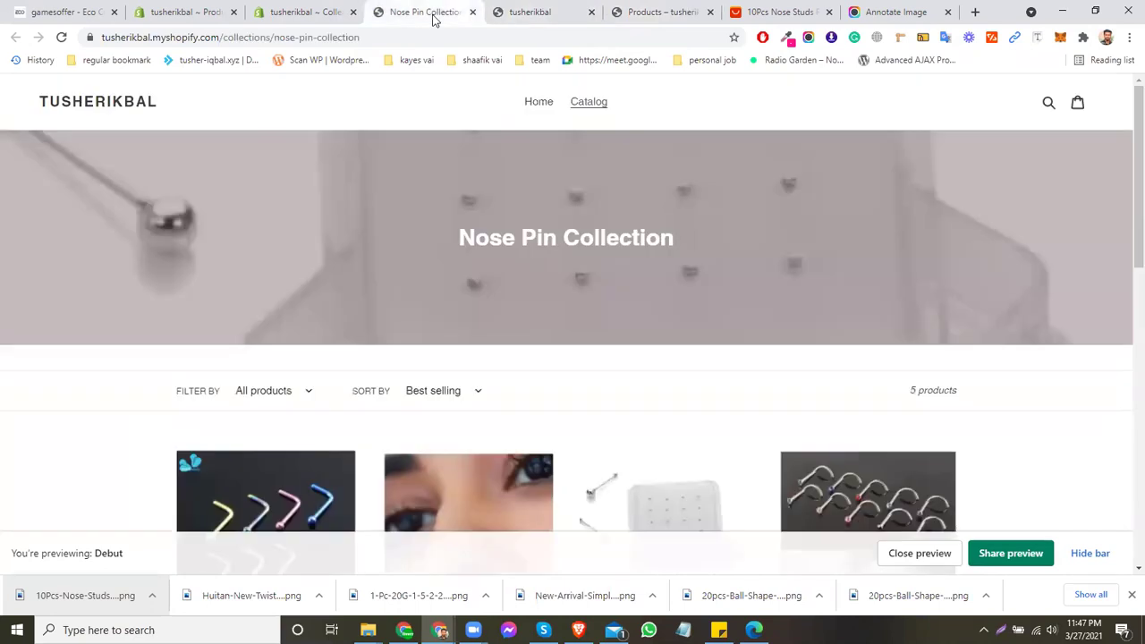
In the store admin, open the online store's Main menu for editing and start a new menu item, showing its link choices.
left_click(307, 12)
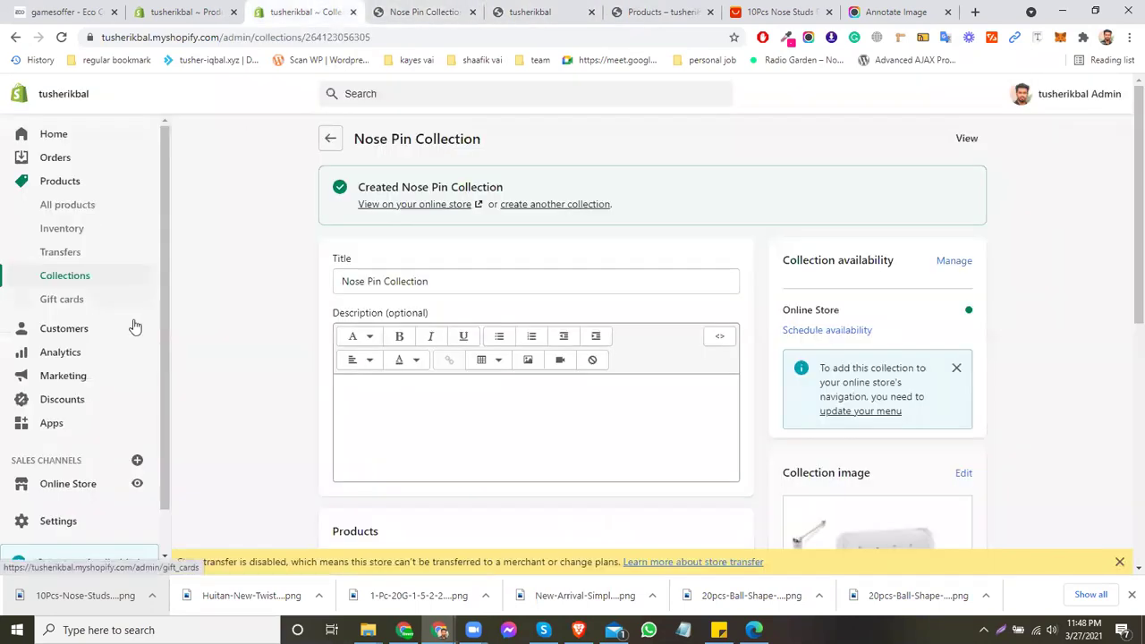
scroll(112, 448, "down", 1)
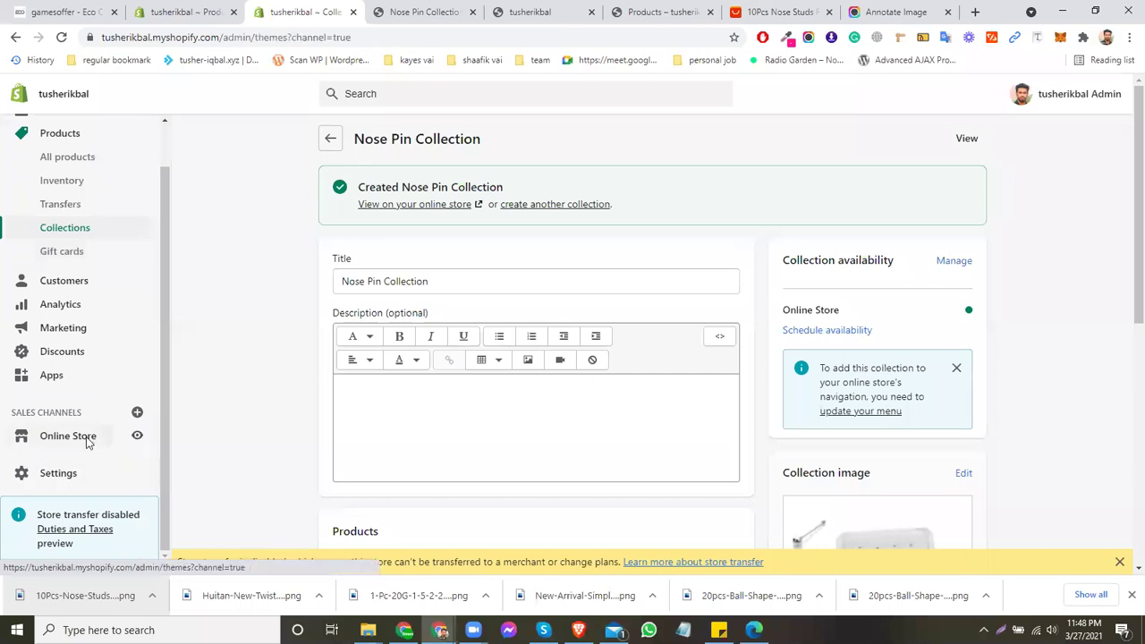
left_click(86, 436)
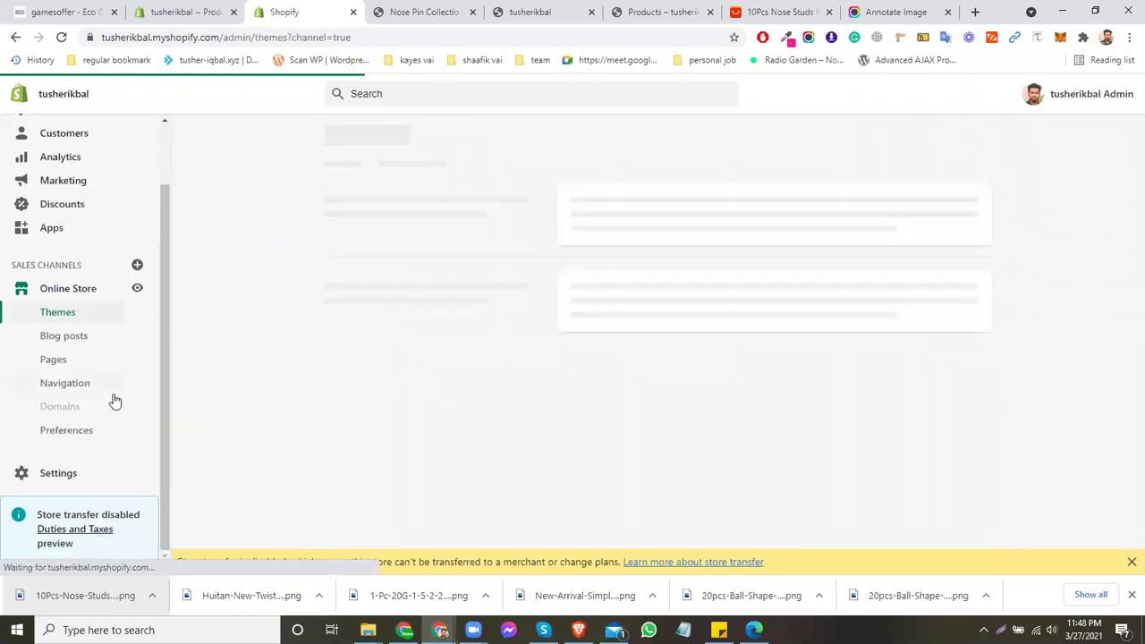
left_click(50, 388)
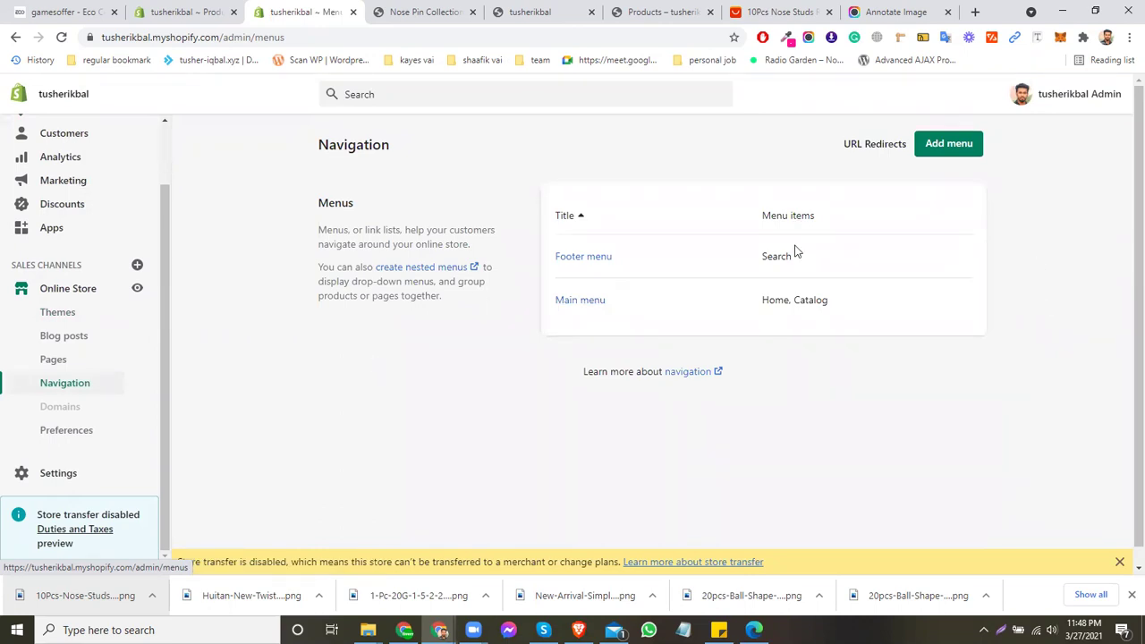
left_click(575, 304)
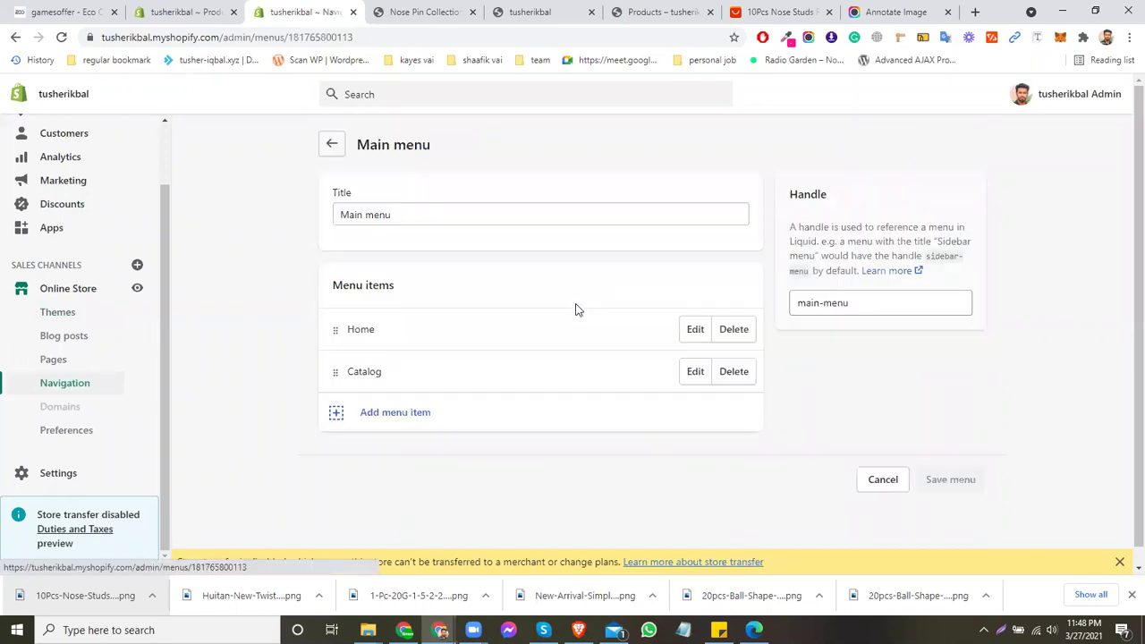
left_click(414, 421)
left_click(459, 327)
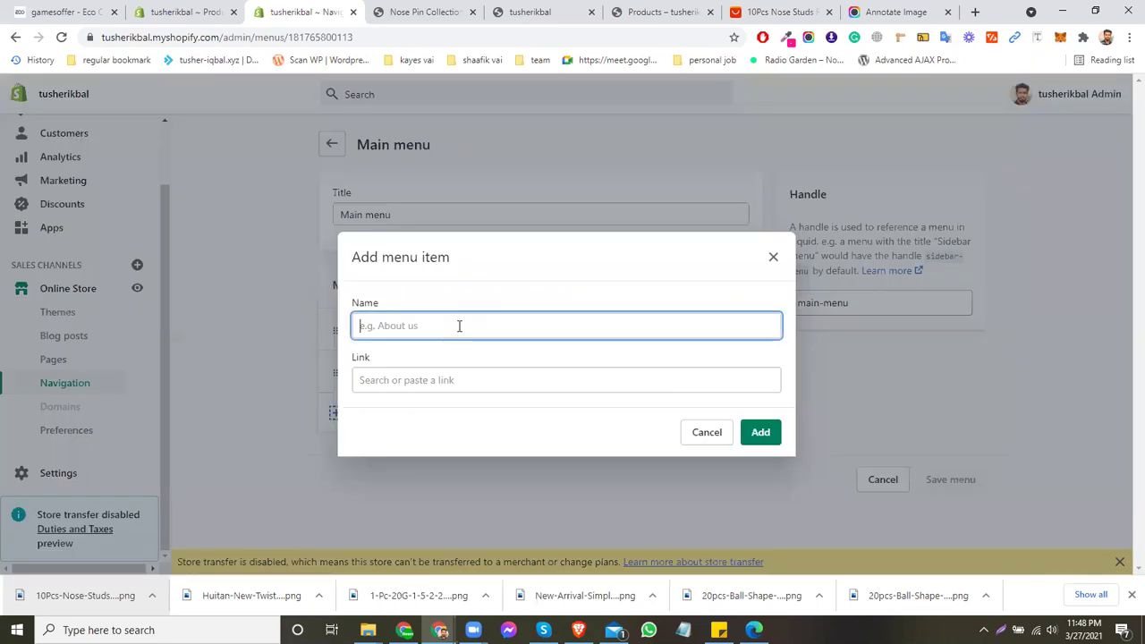
left_click(476, 381)
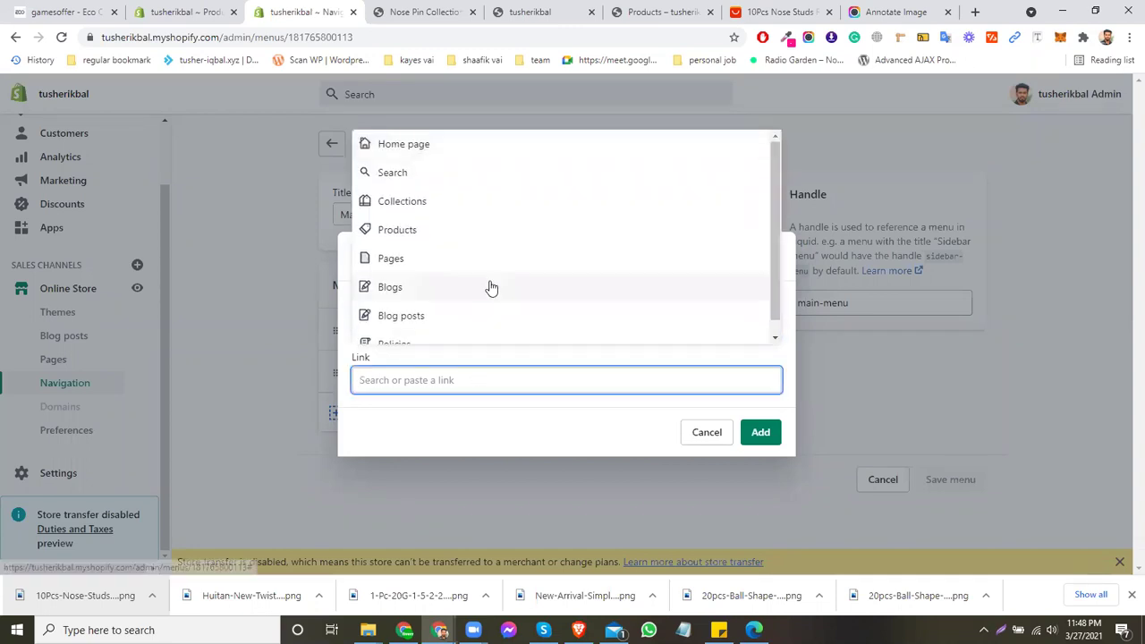
scroll(488, 295, "down", 1)
type("no")
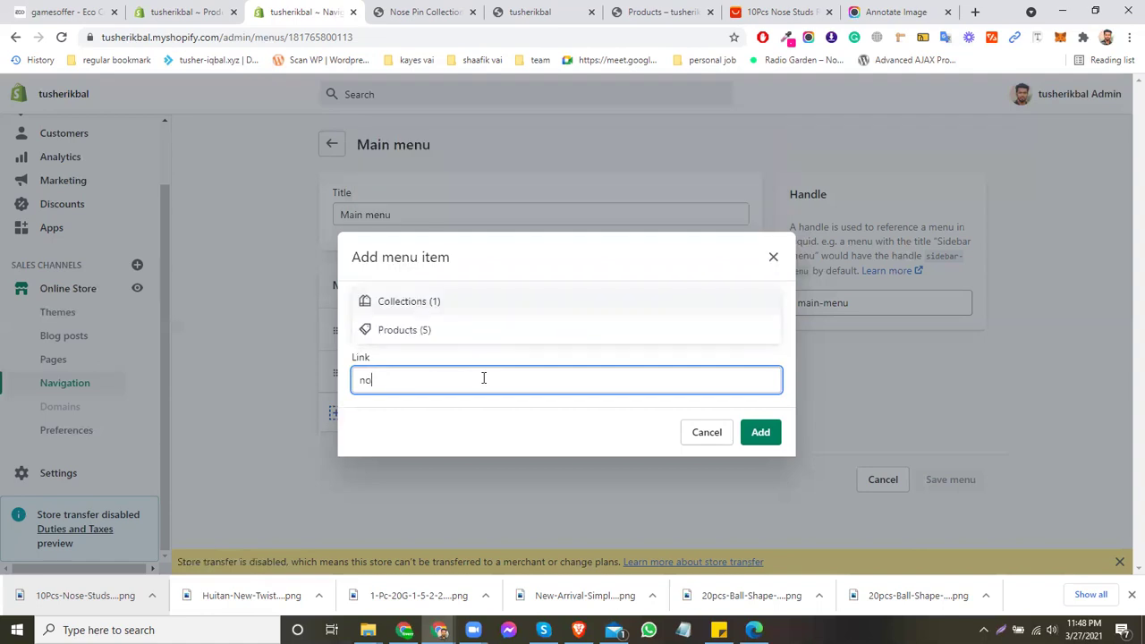
key("BackSpace")
key("BackSpace")
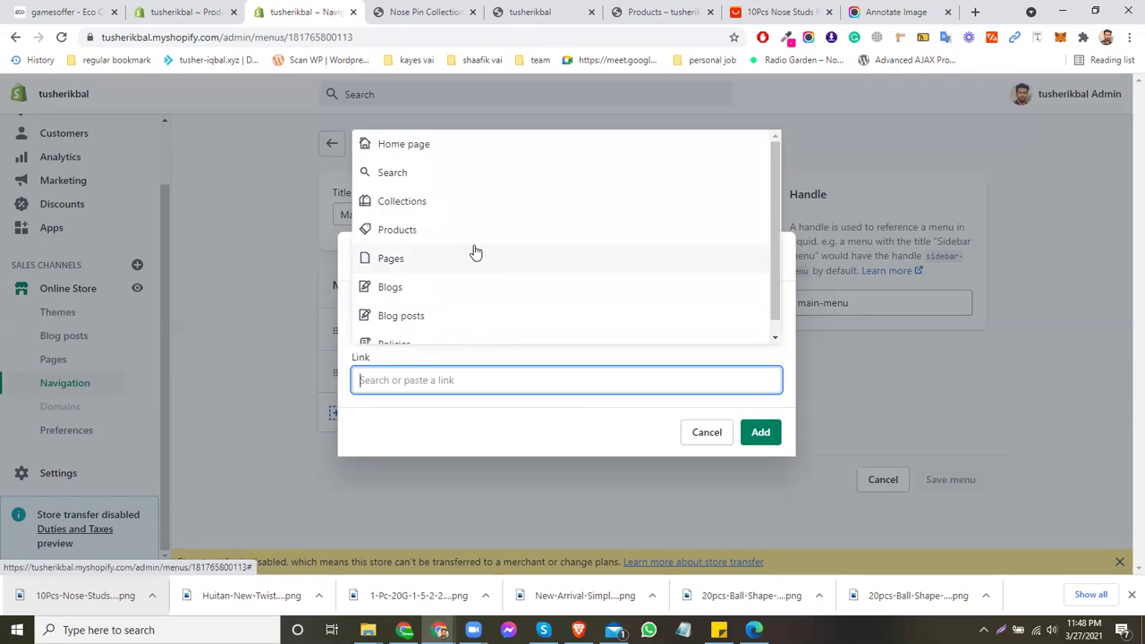
Link the new menu item to the Nose Pin Collection, add it under that name and save the Main menu.
left_click(480, 213)
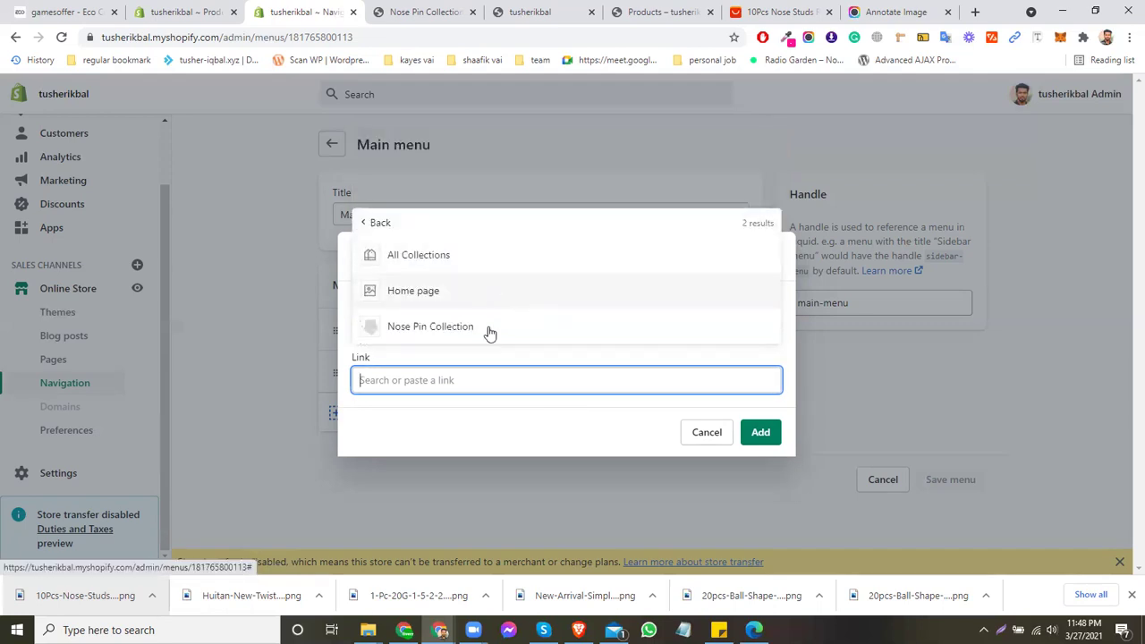
left_click(486, 333)
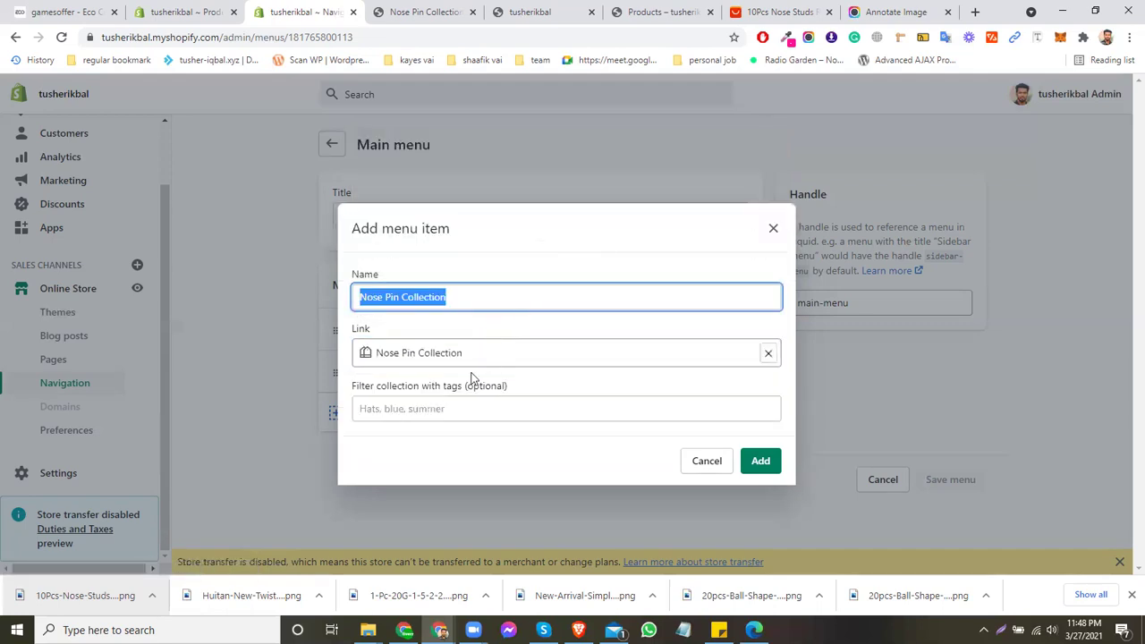
left_click(556, 459)
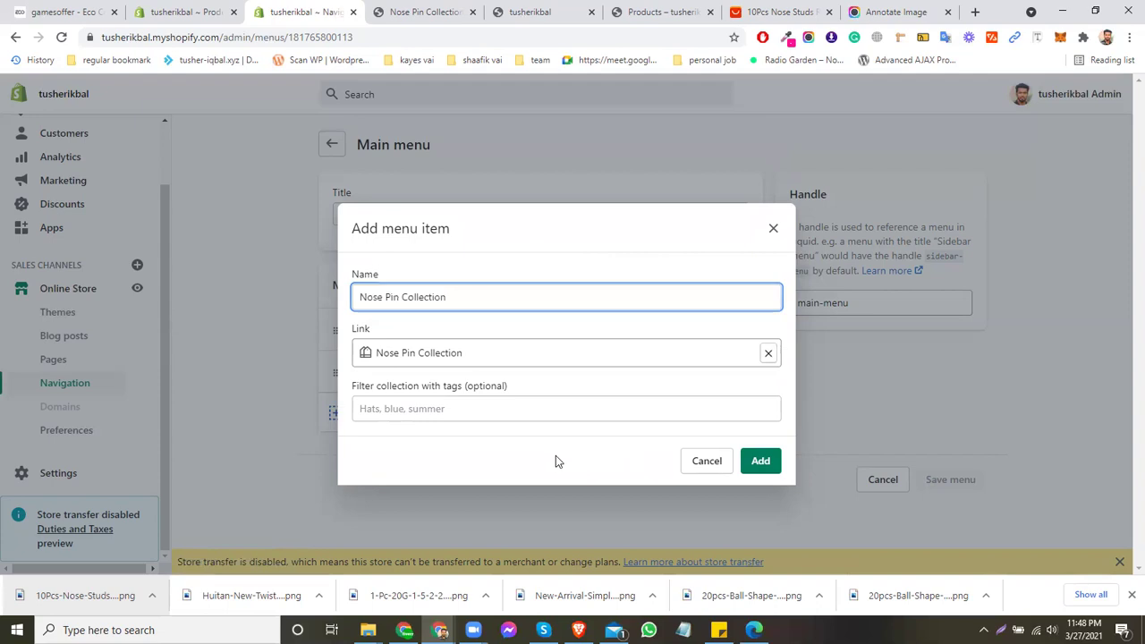
left_click(761, 462)
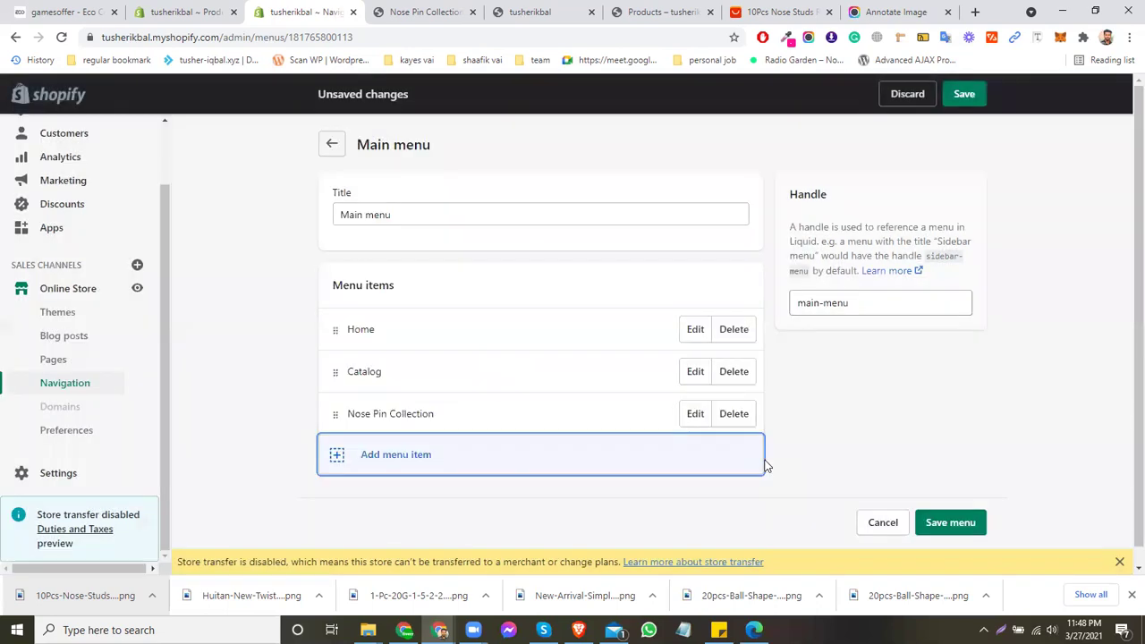
scroll(997, 492, "down", 1)
left_click(977, 503)
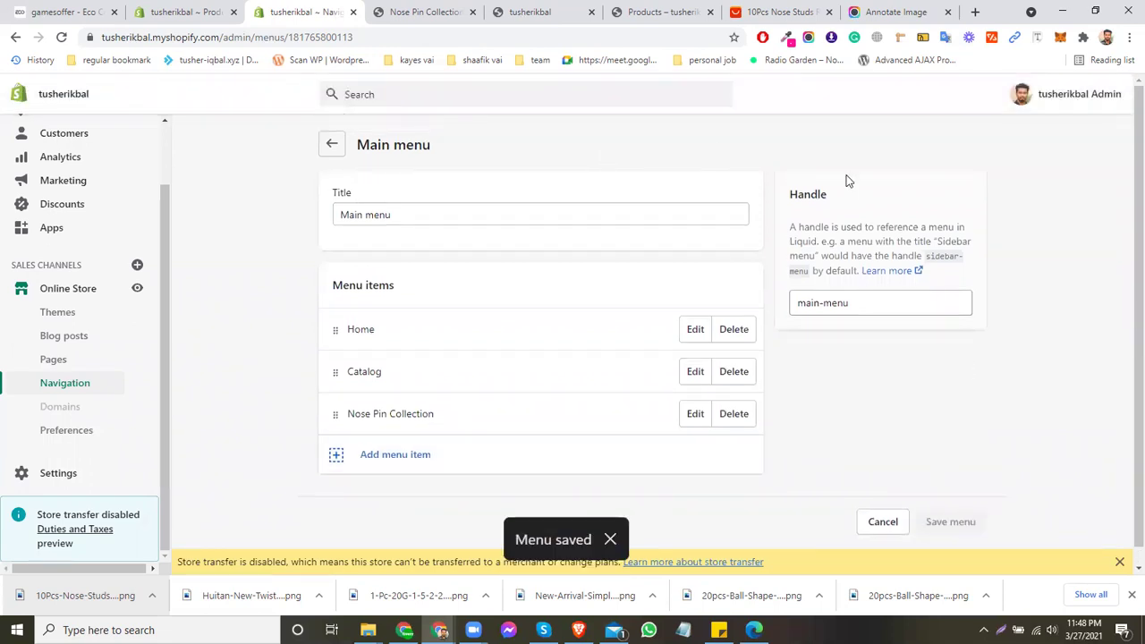
Reload the storefront home page and follow the new Nose Pin Collection navigation link to check the collection page.
left_click(569, 7)
left_click(221, 34)
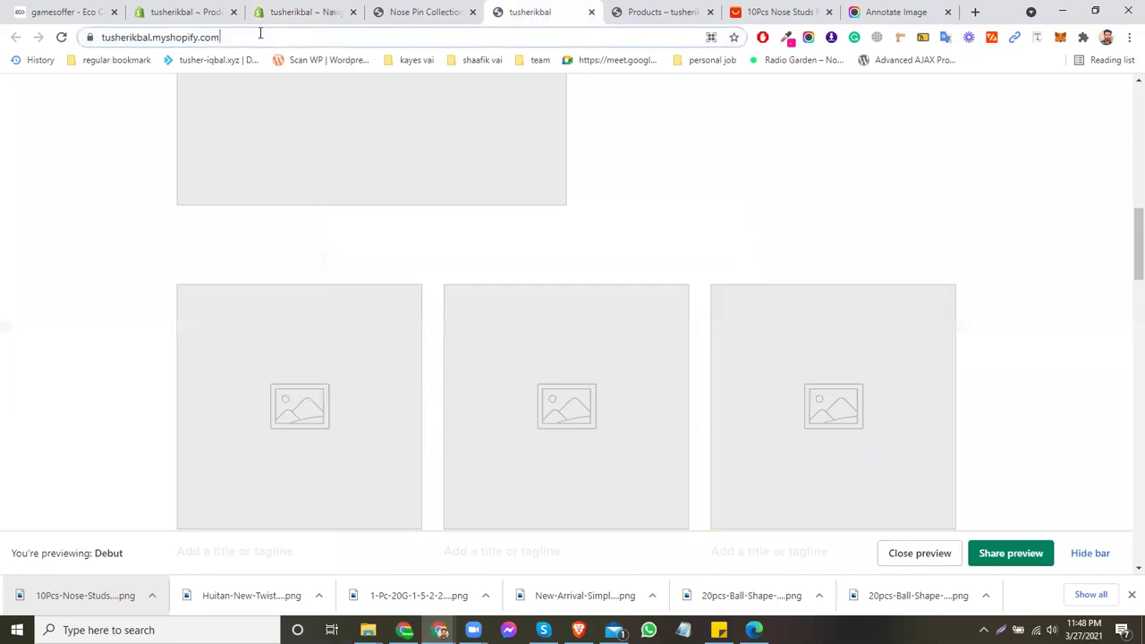
left_click(62, 38)
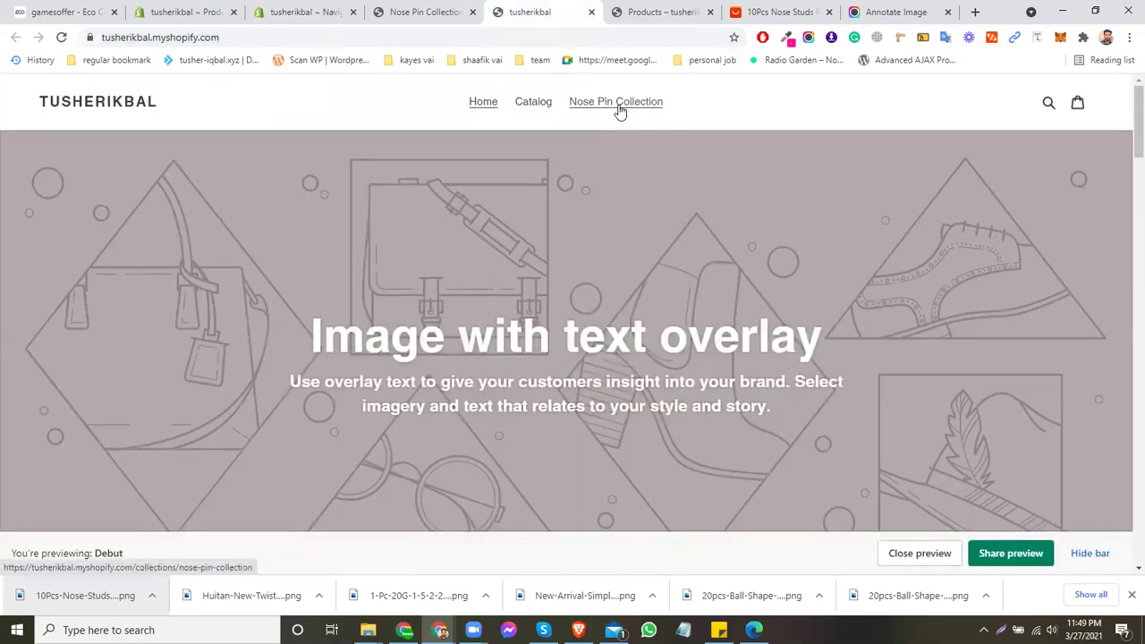
left_click(617, 102)
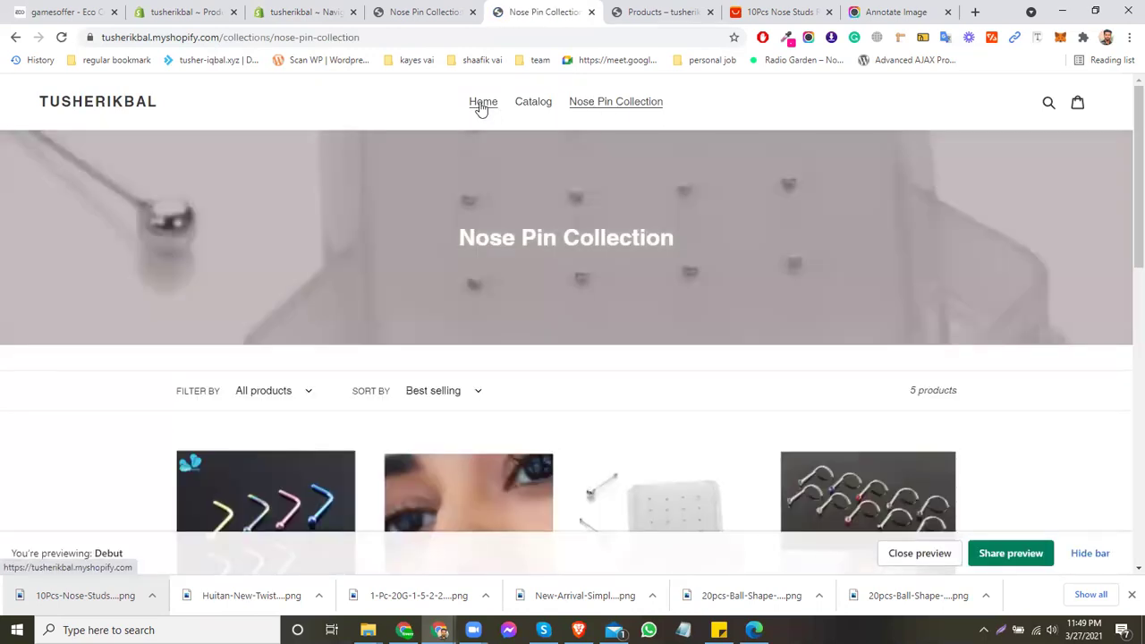
scroll(451, 188, "down", 2)
scroll(452, 179, "up", 3)
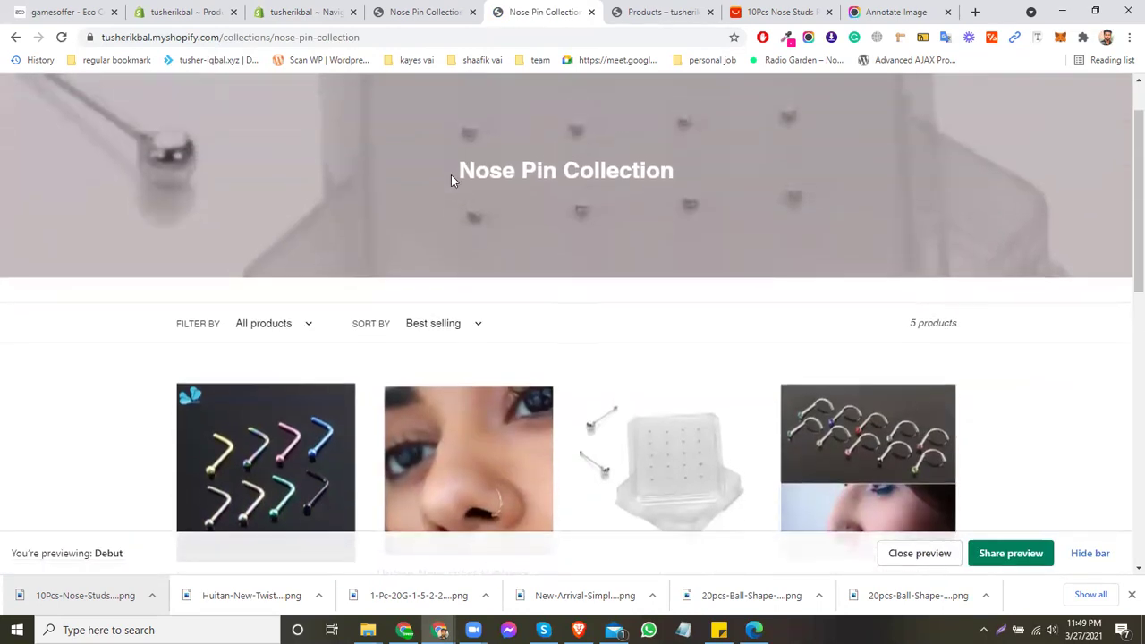